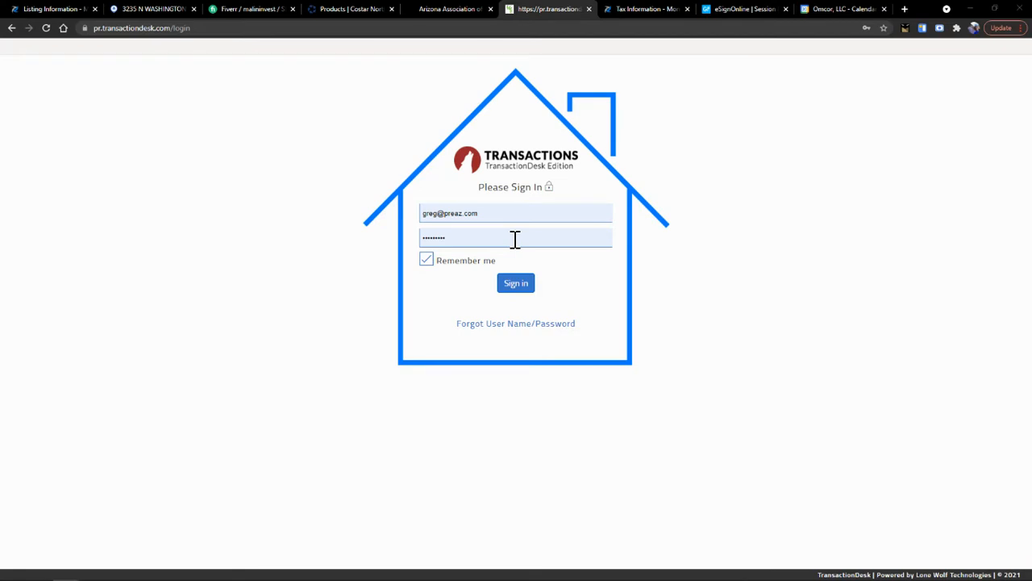
- Sign in to the TransactionDesk account with the username and password
left_click(517, 284)
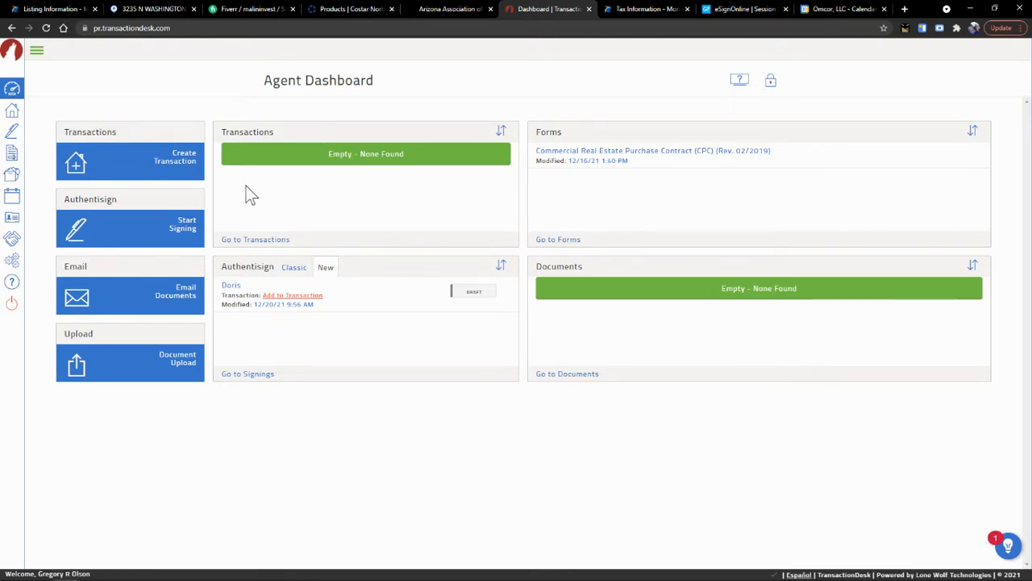
- Create a Residential Lease transaction named after the client, adding me as Both agents, using the wizard
left_click(177, 165)
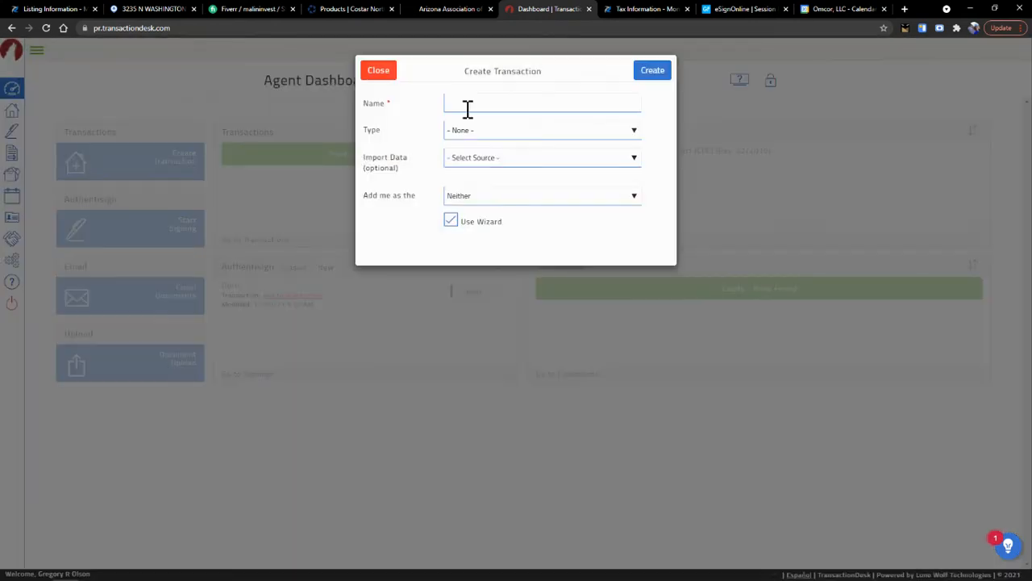
left_click(468, 109)
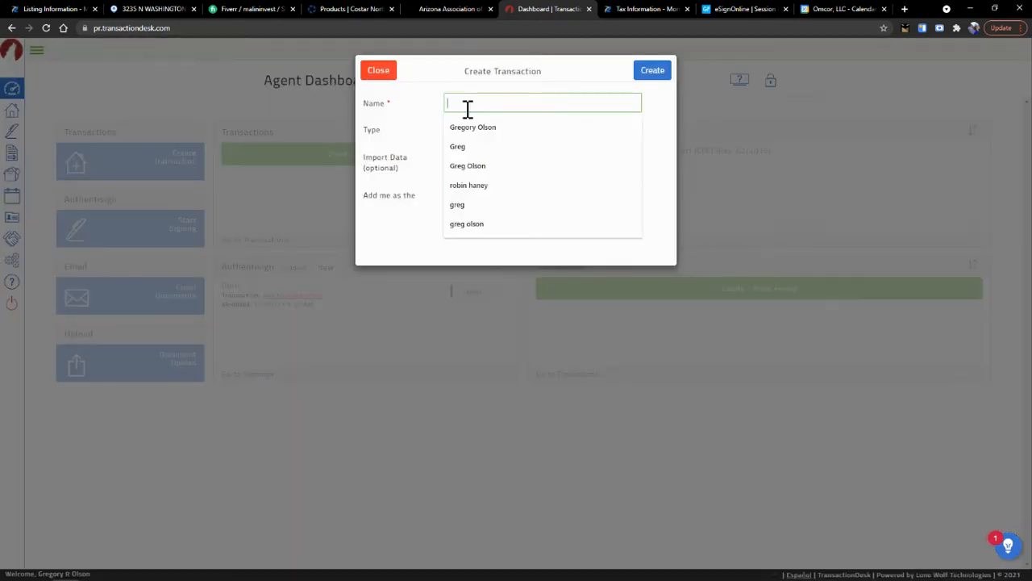
type("D")
key("BackSpace")
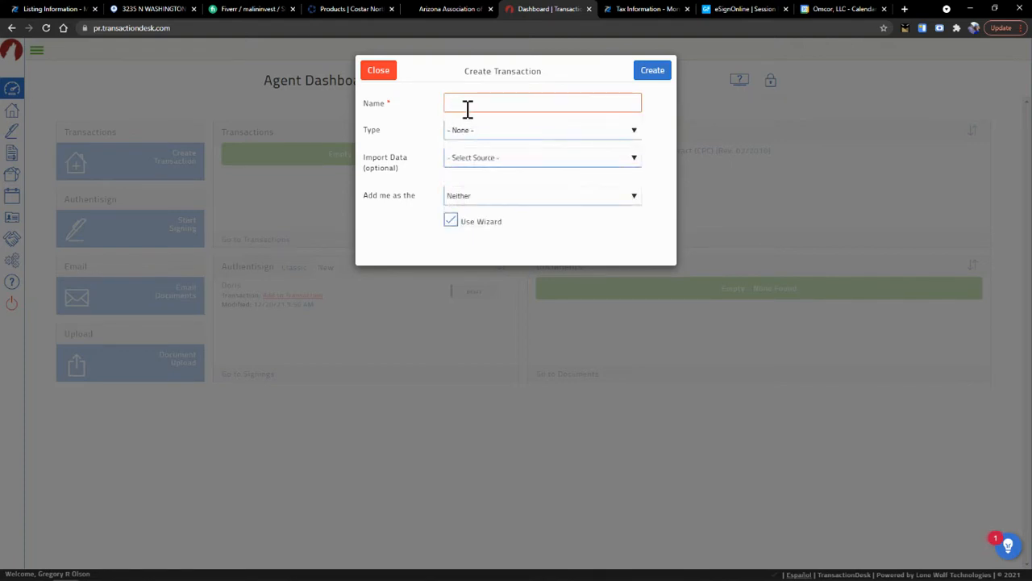
type("Doris")
key("Tab")
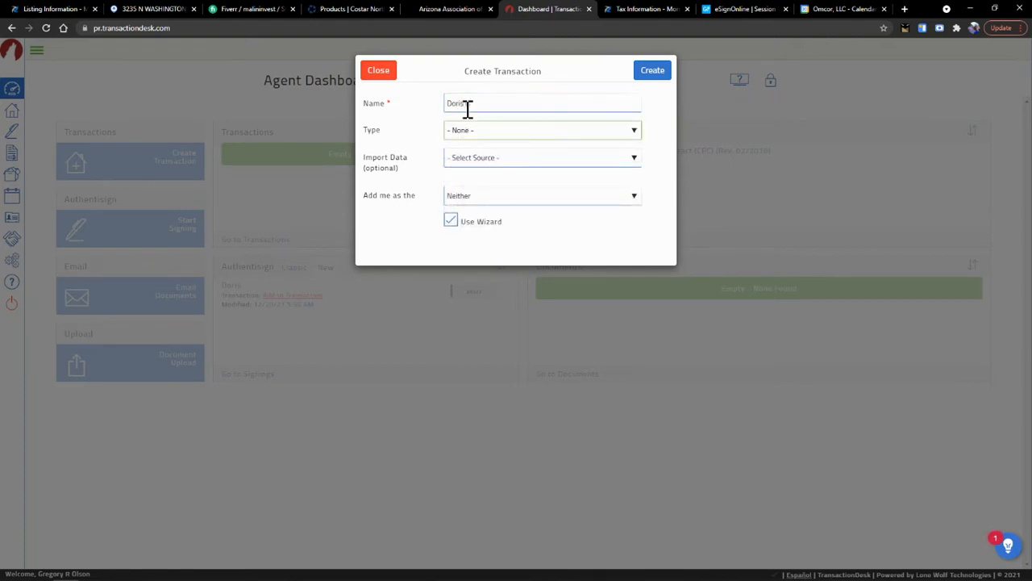
left_click(467, 131)
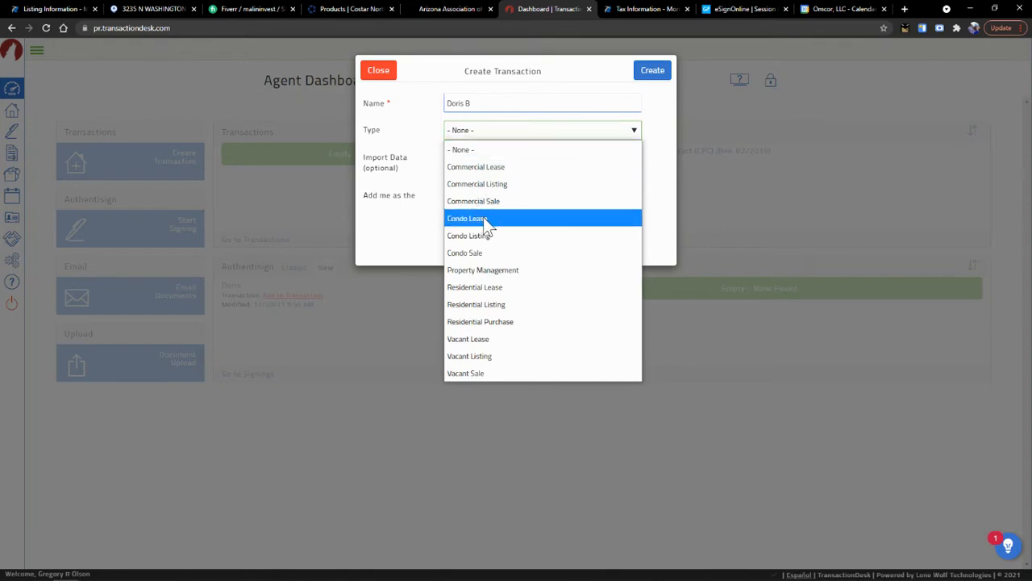
left_click(490, 291)
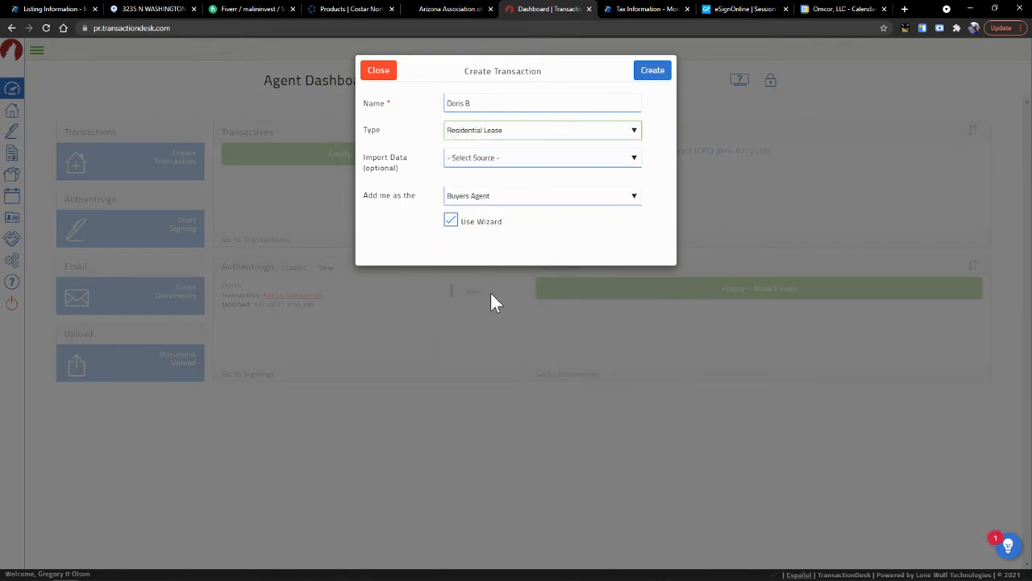
left_click(479, 201)
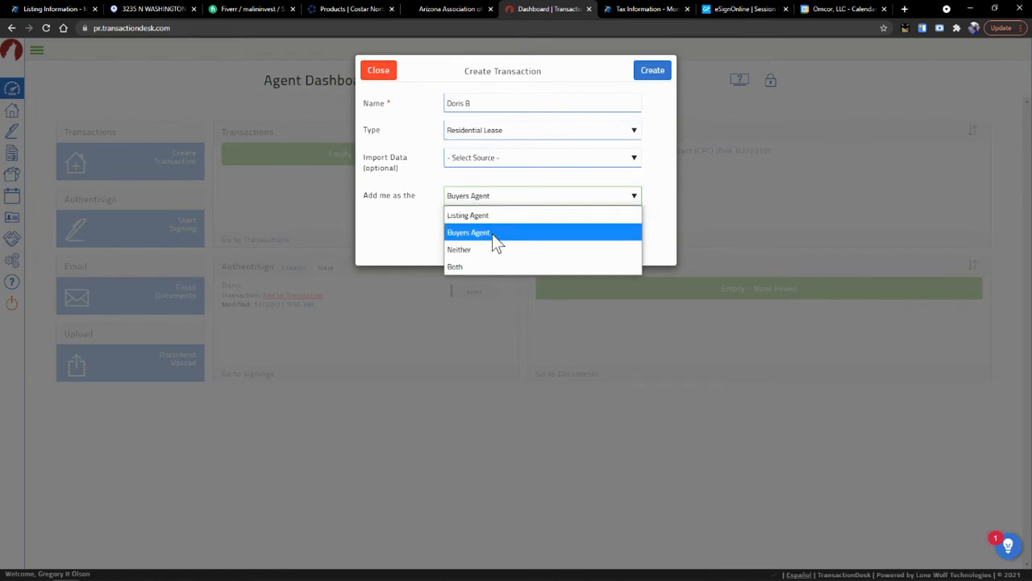
left_click(488, 266)
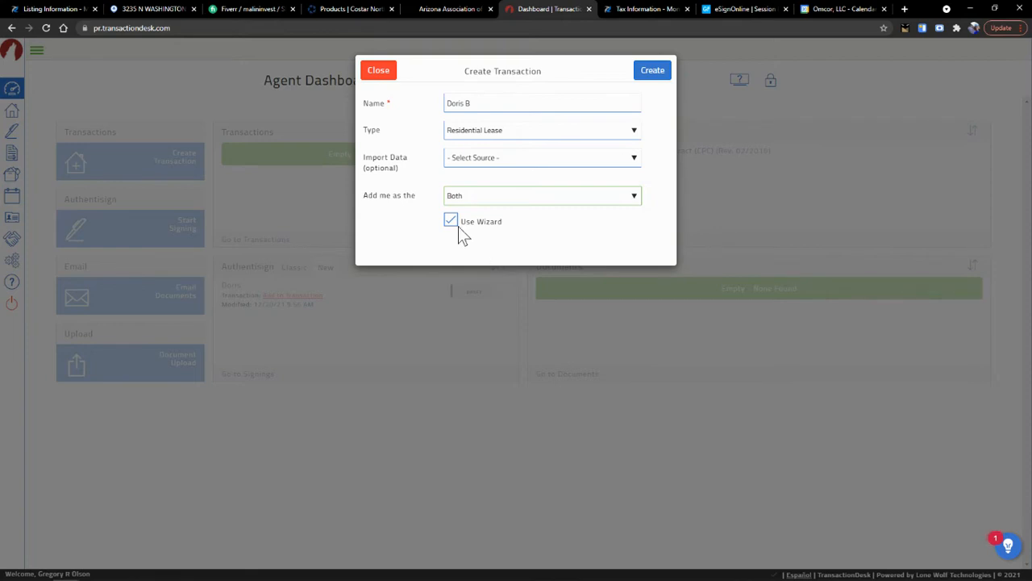
left_click(656, 77)
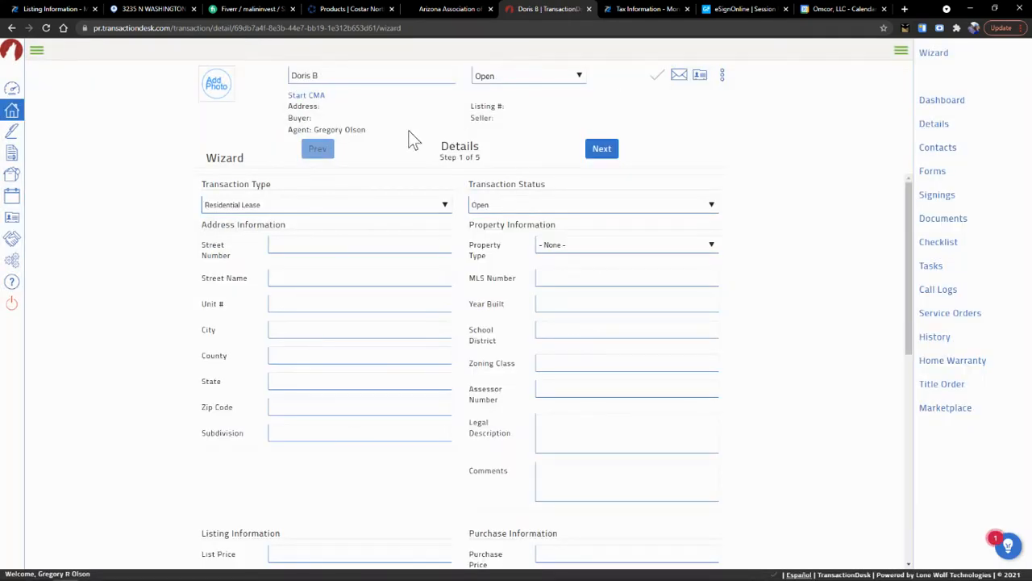
- Enter the property's street number, street name and unit number
left_click(375, 246)
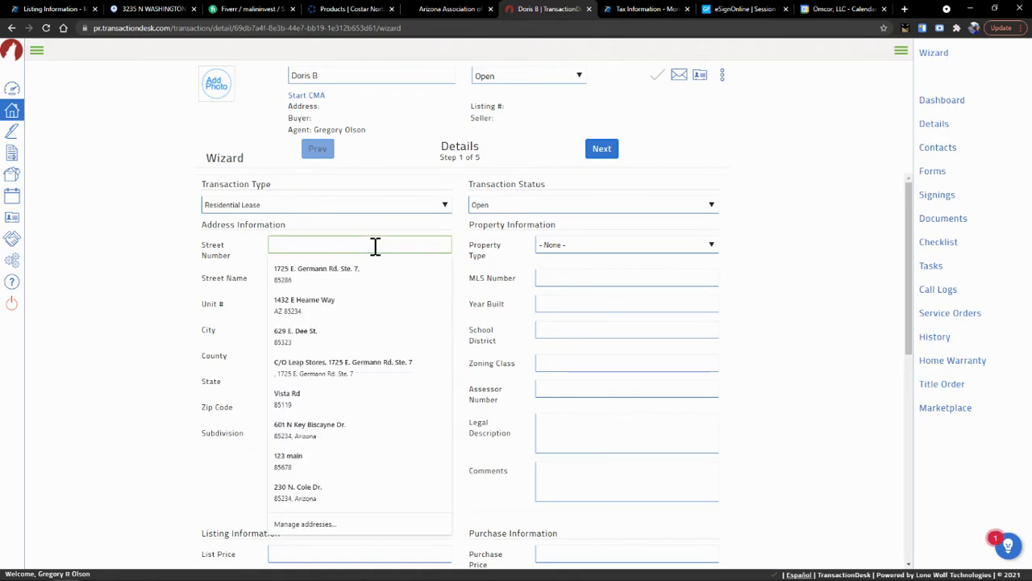
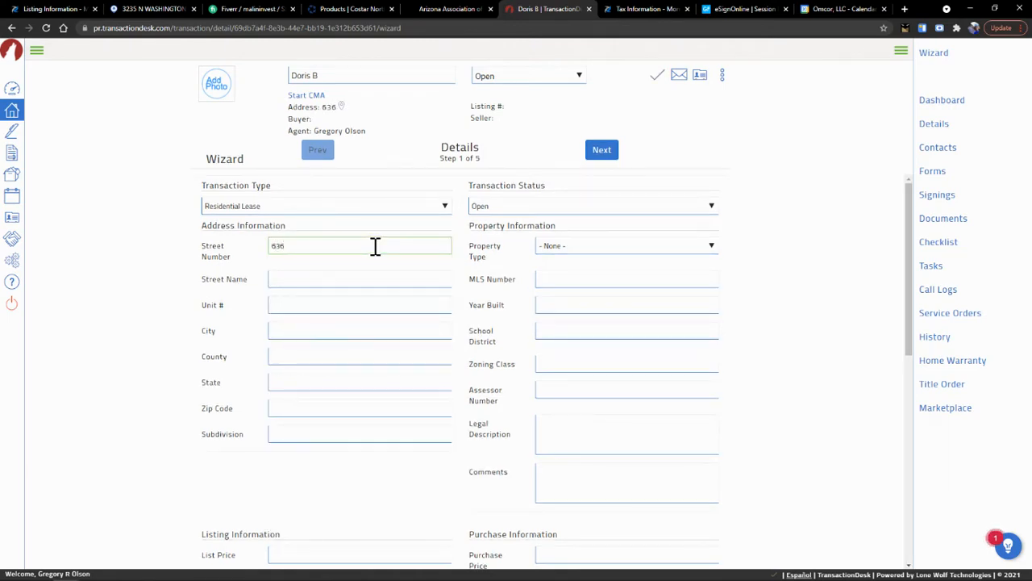
key("Tab")
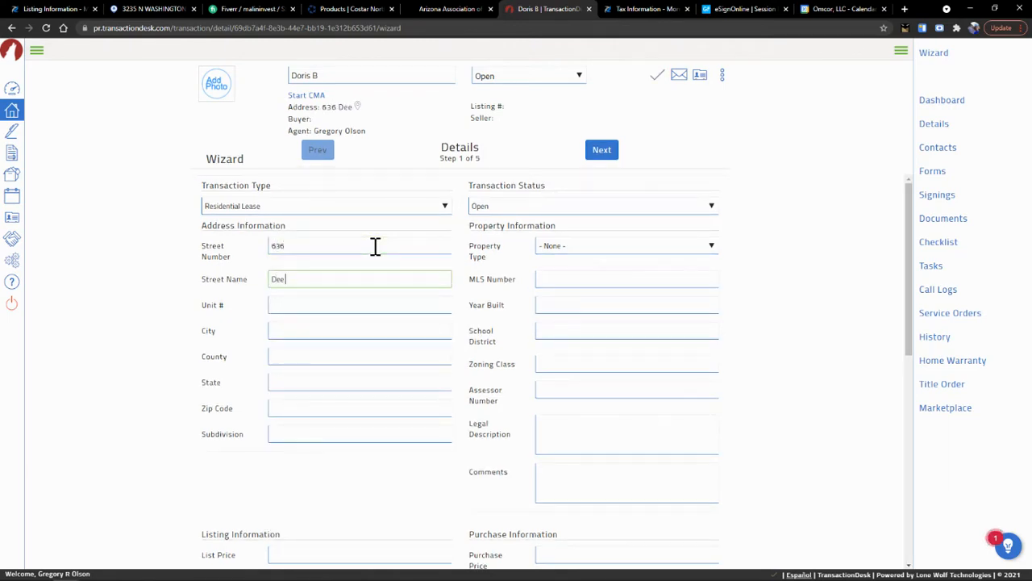
key("Tab")
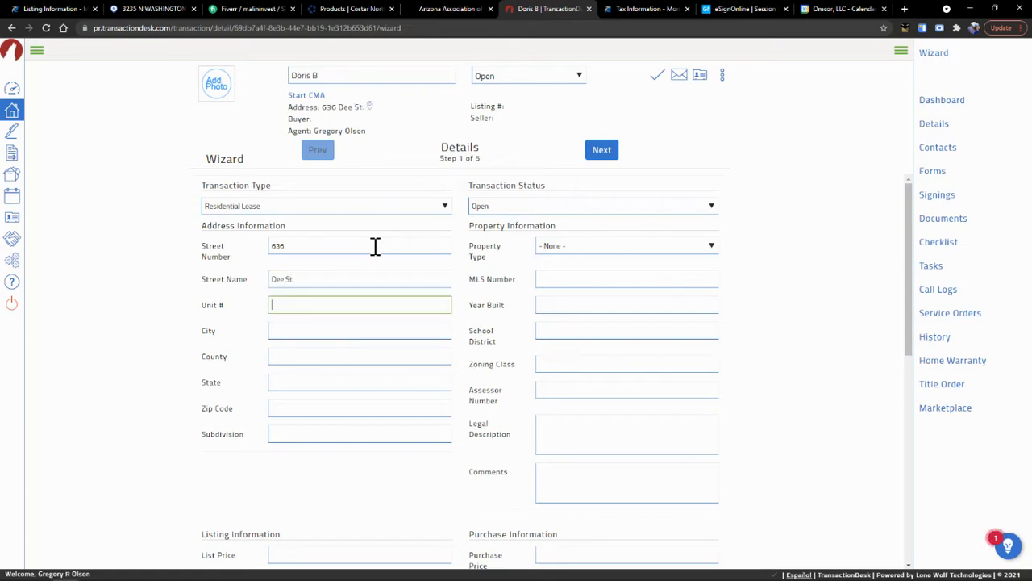
type("B")
key("Tab")
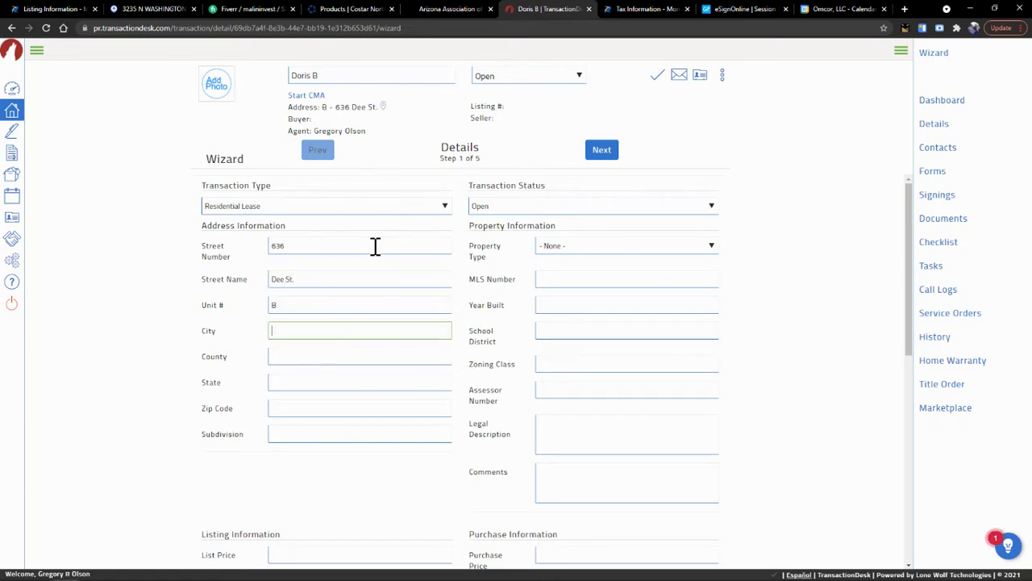
- Fill in city Avondale, county Maricopa and state AZ, then continue to Transaction Dates
type("Avondale")
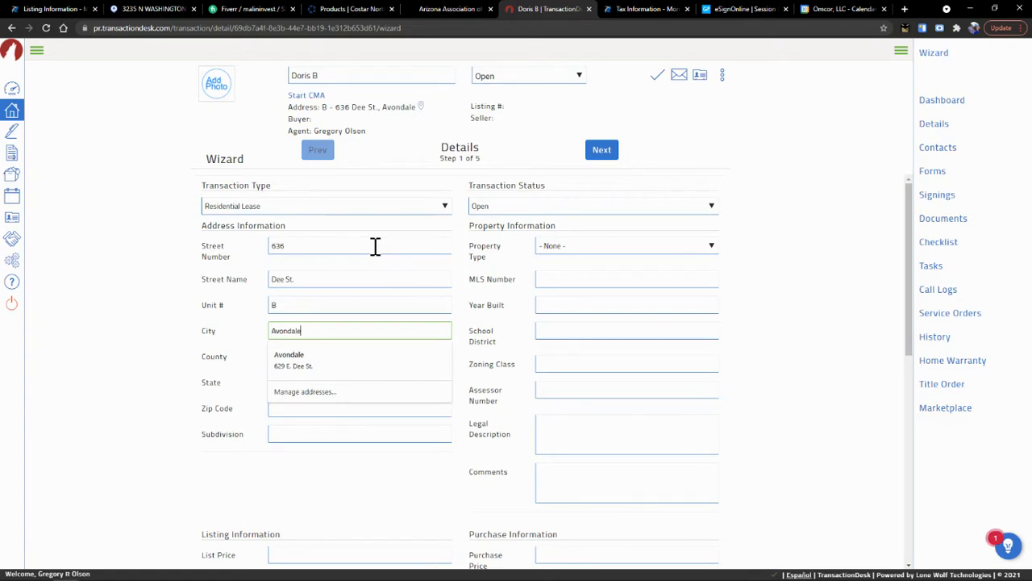
key("Tab")
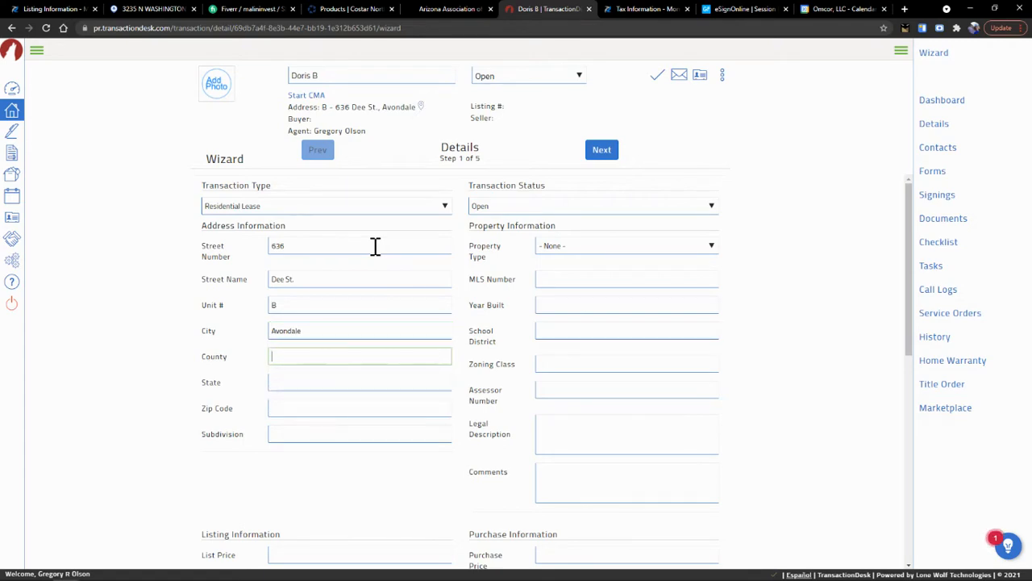
type("Maricopa")
key("Tab")
type("Ar")
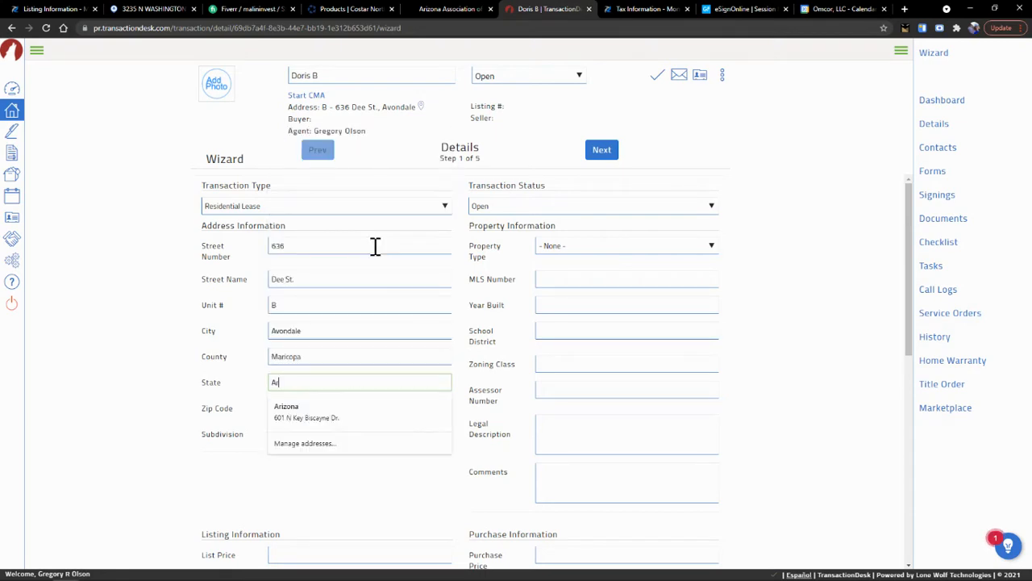
key("BackSpace")
type("Z")
key("Tab")
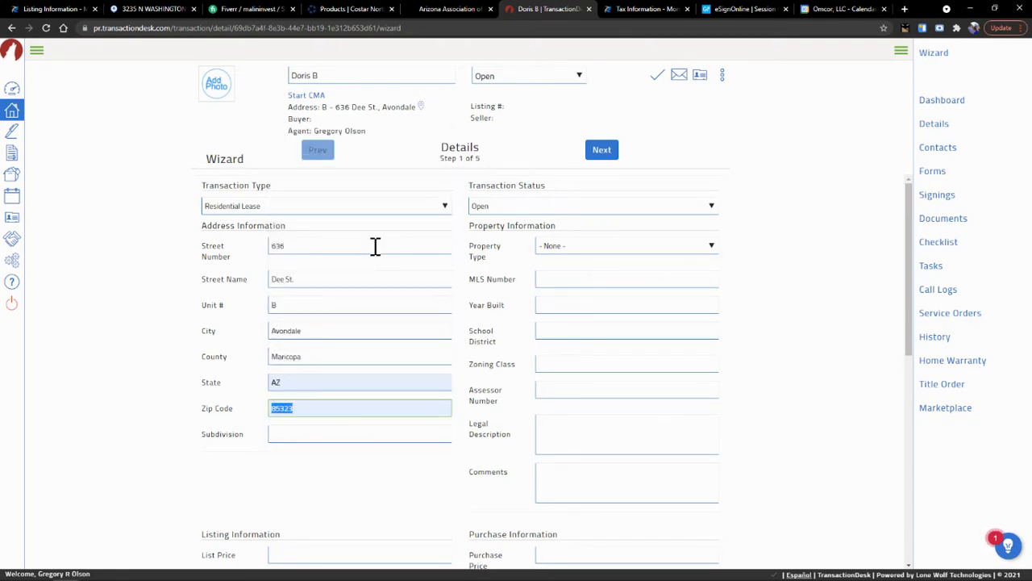
key("Tab")
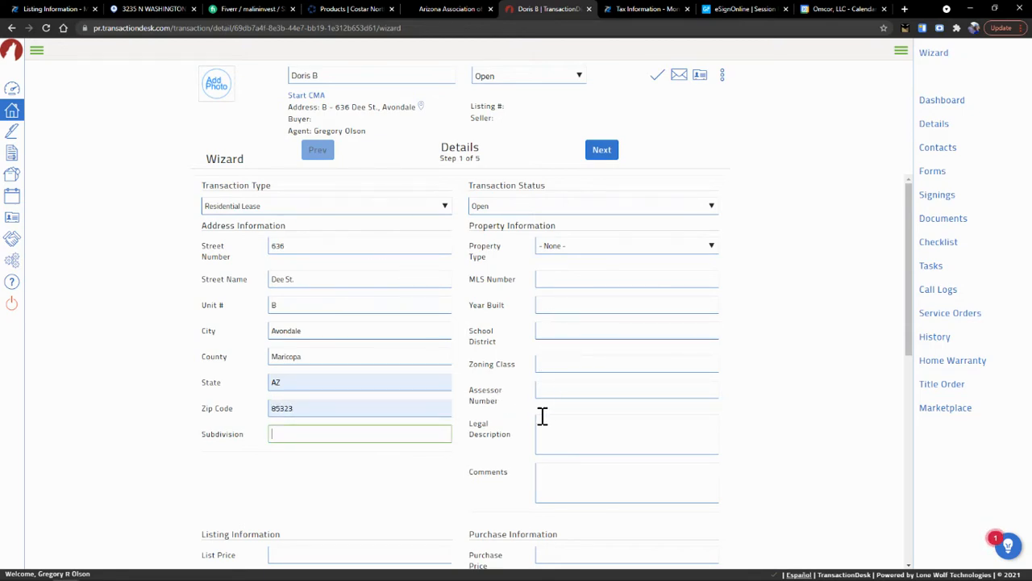
scroll(532, 424, "down", 2)
scroll(532, 427, "down", 2)
scroll(533, 428, "up", 4)
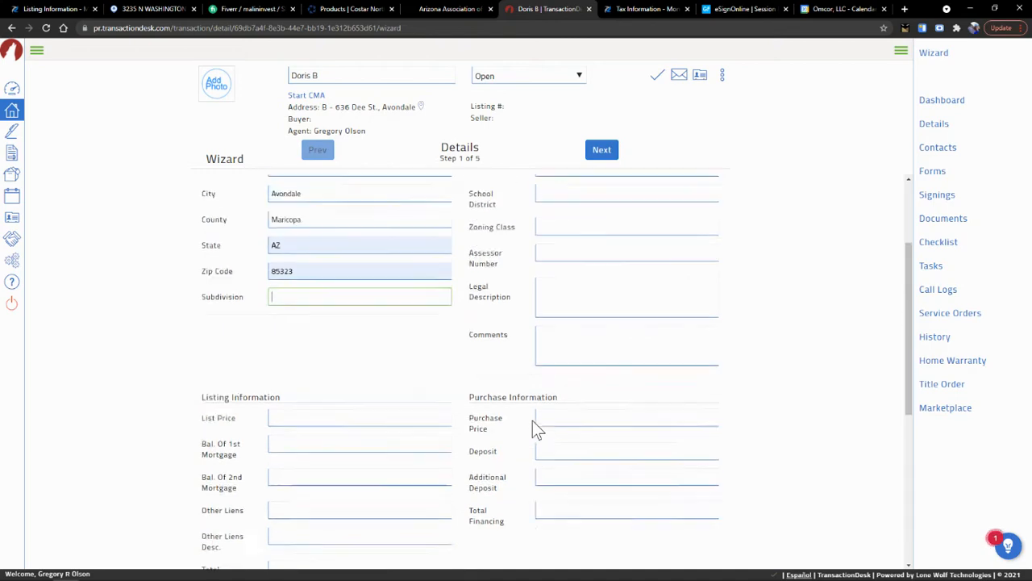
left_click(602, 151)
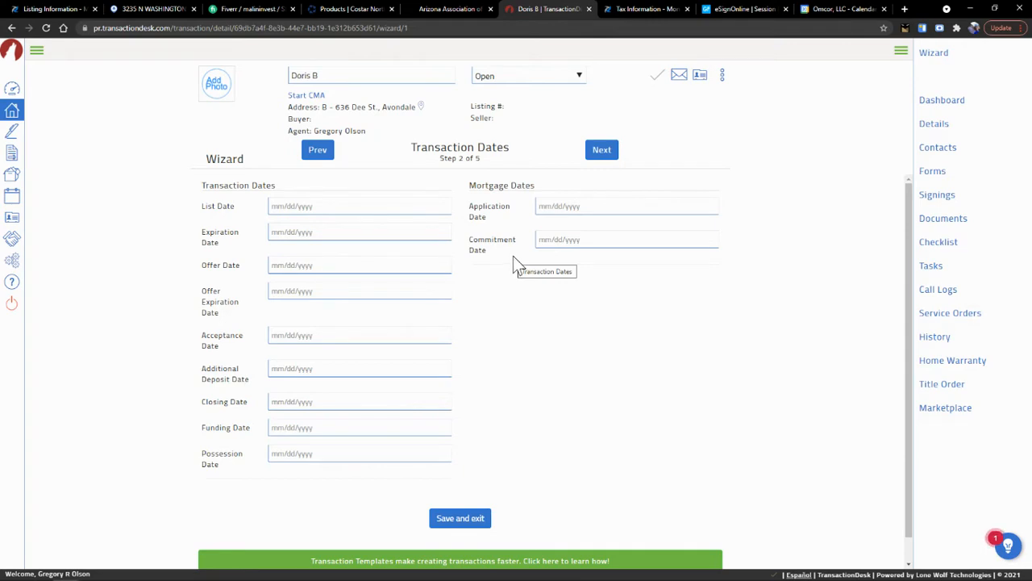
- Skip past the Transaction Dates and Contacts steps and open the Add forms catalogue
left_click(609, 153)
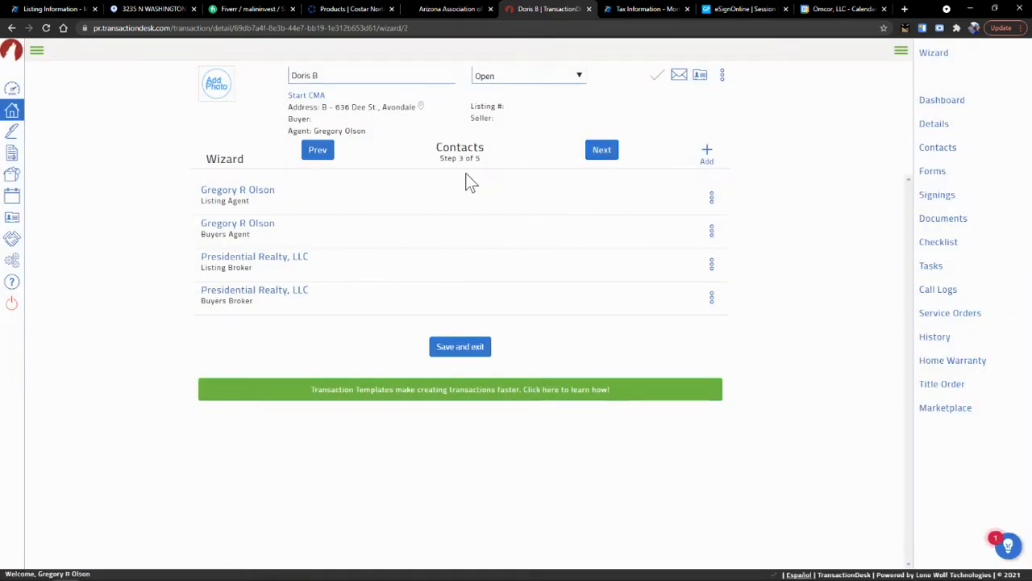
left_click(605, 153)
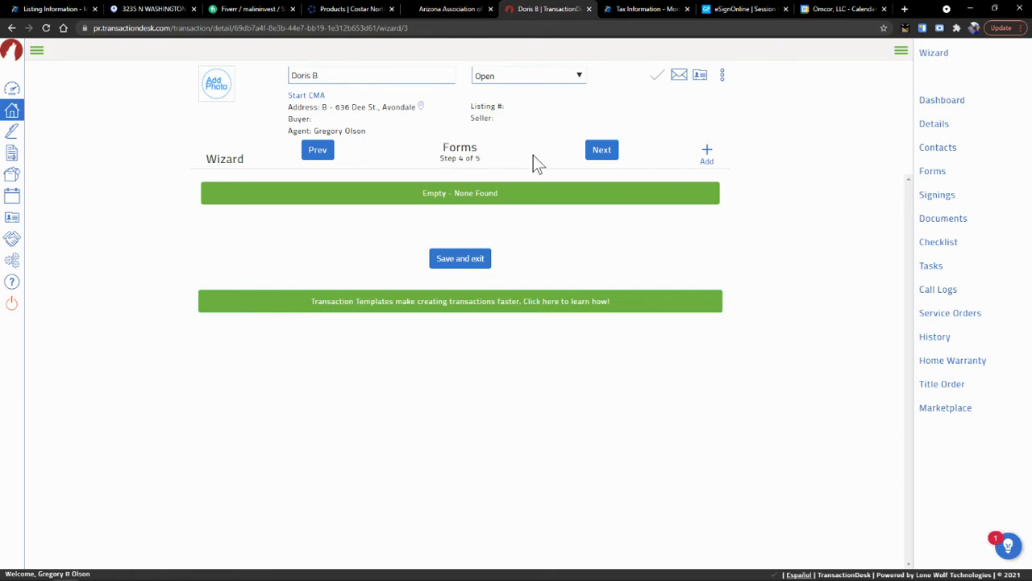
left_click(706, 154)
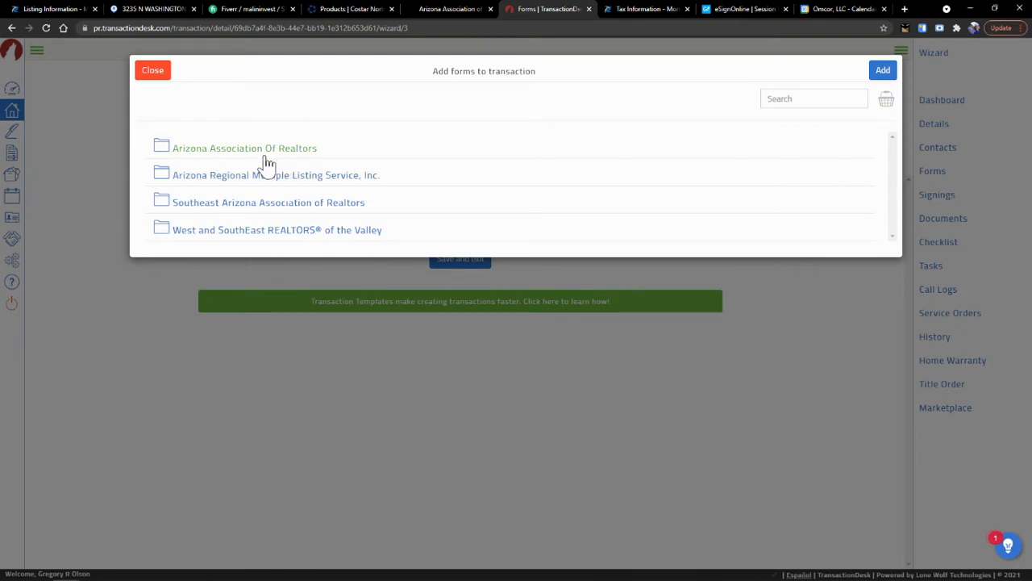
- From the Arizona Association of Realtors library, add the Move-In Move-Out Checklist, Residential Lease Agreement and Tenant Advisory
left_click(266, 158)
scroll(282, 253, "down", 6)
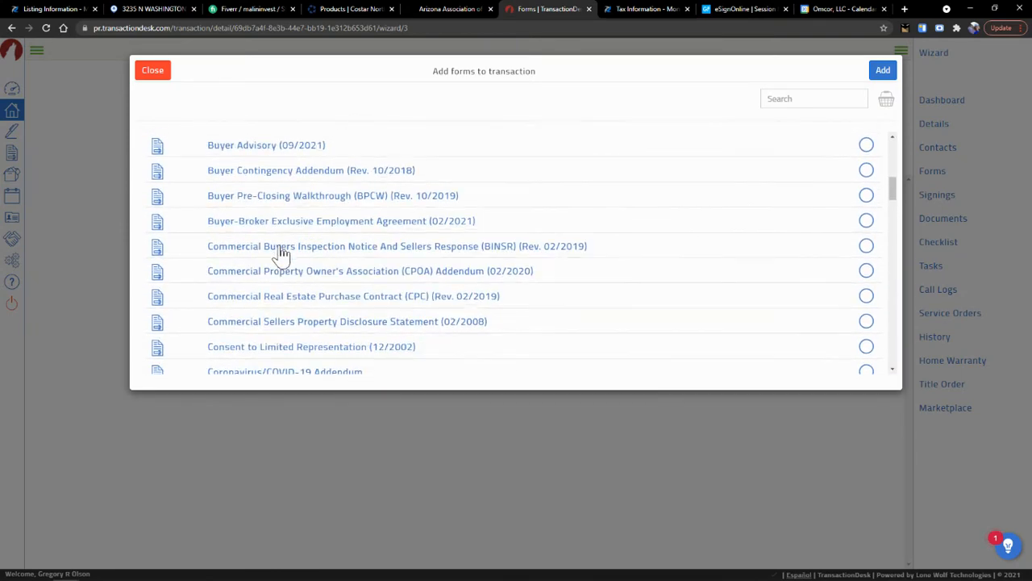
scroll(279, 250, "down", 10)
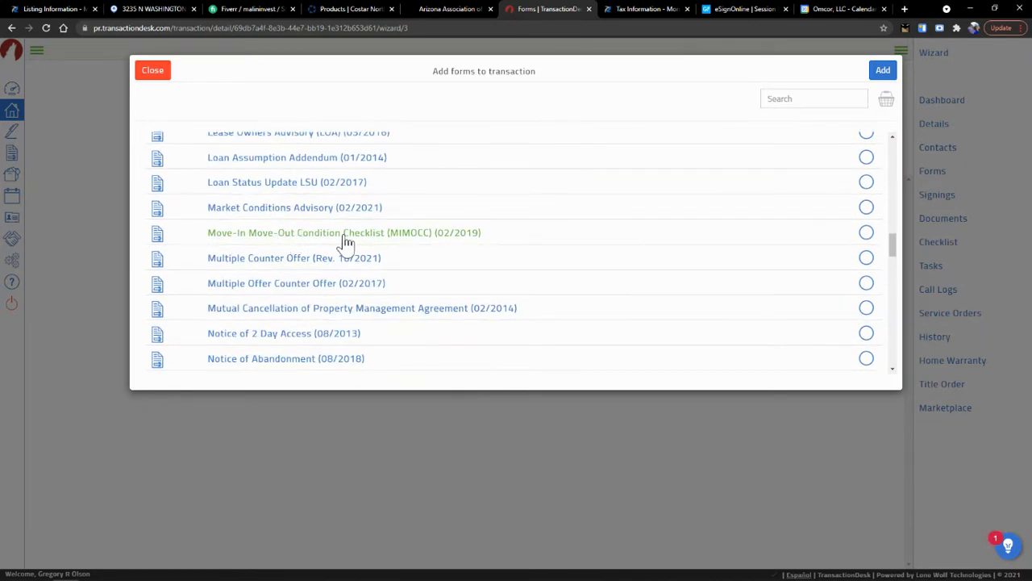
left_click(865, 233)
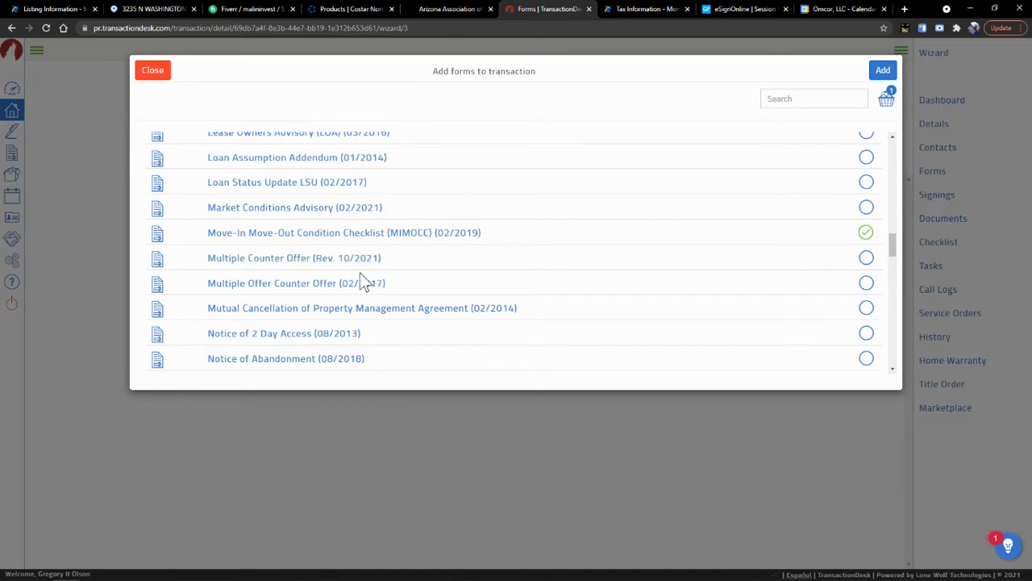
scroll(362, 279, "down", 5)
scroll(359, 272, "down", 3)
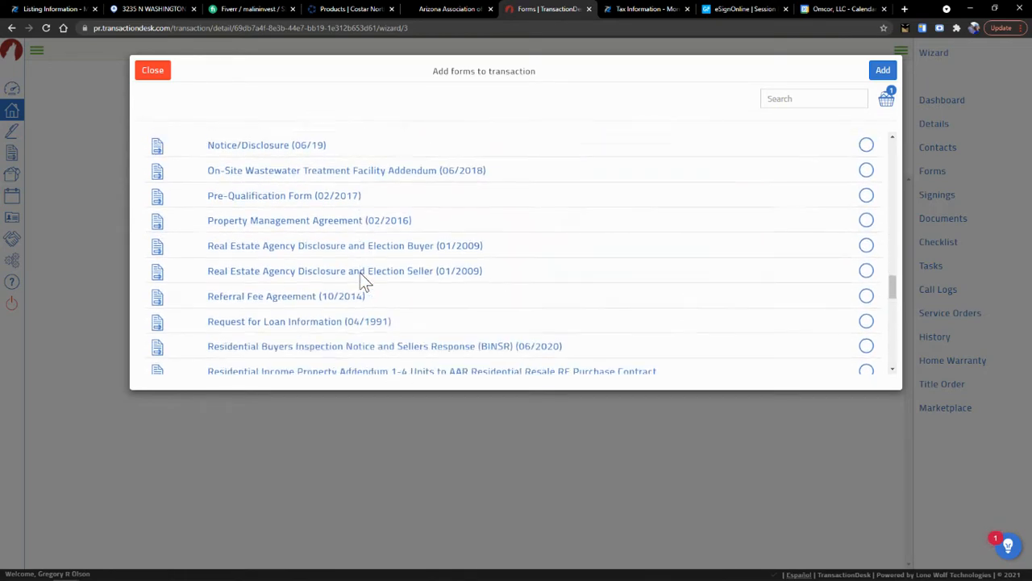
scroll(360, 273, "down", 1)
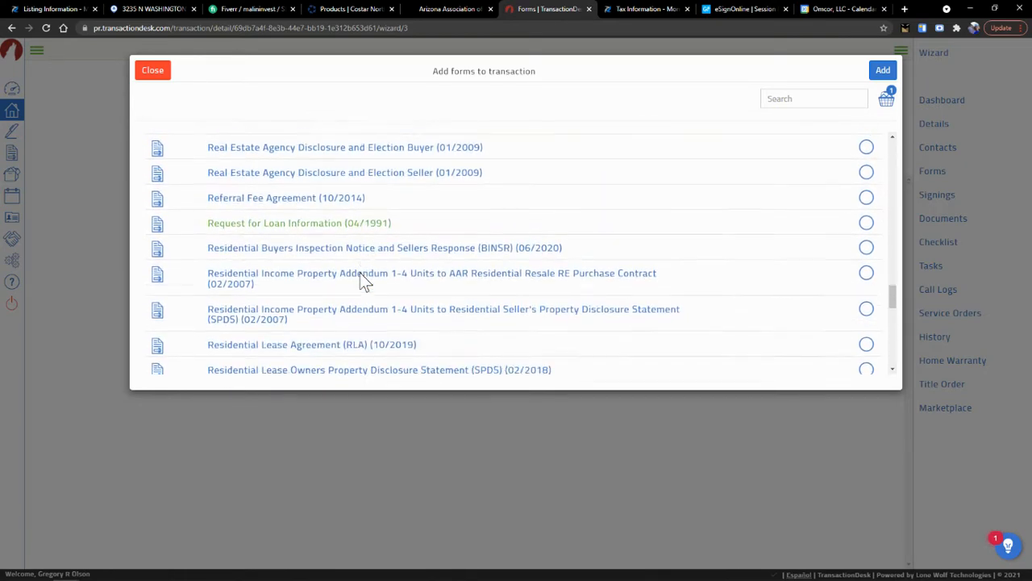
scroll(361, 273, "down", 3)
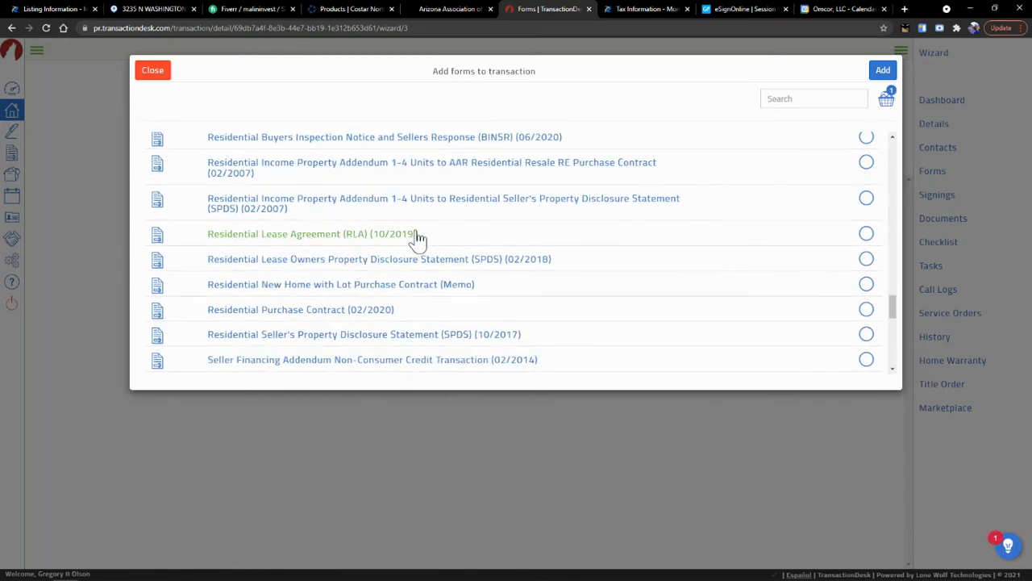
left_click(867, 235)
scroll(481, 298, "down", 2)
scroll(482, 298, "down", 2)
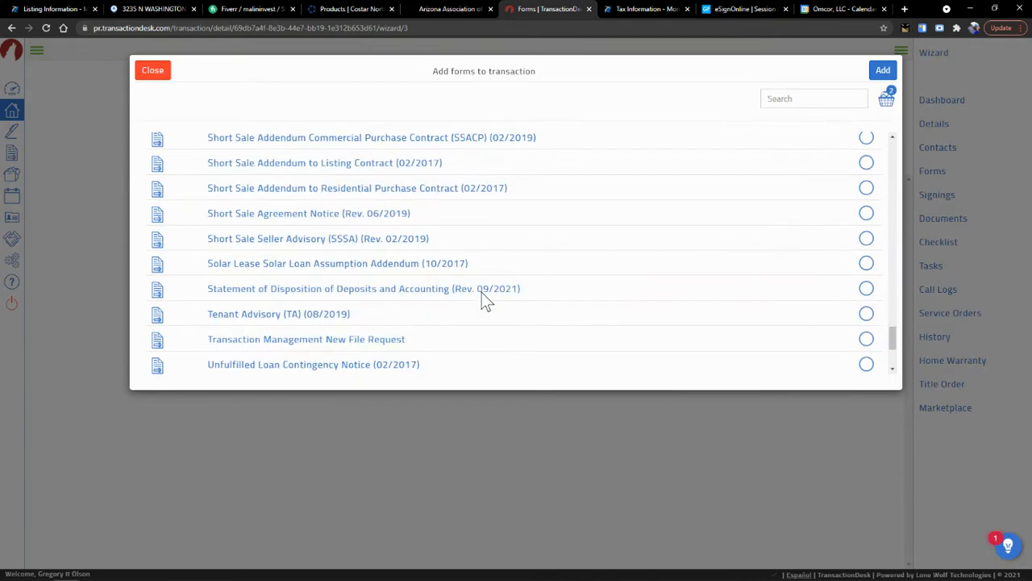
left_click(868, 314)
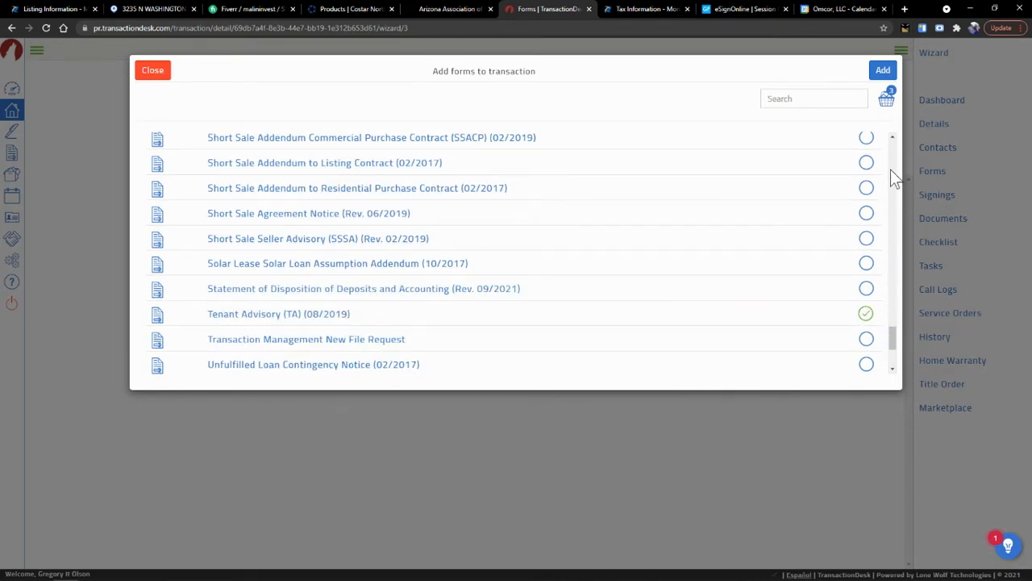
left_click(882, 72)
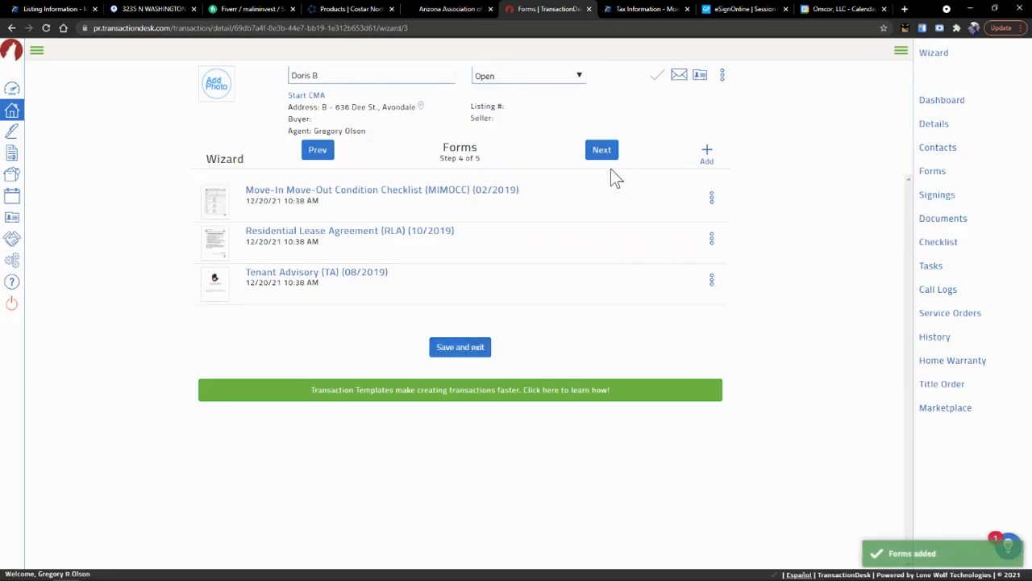
- Pass the Documents step to finish the wizard, then open the Tenant Advisory form
left_click(602, 152)
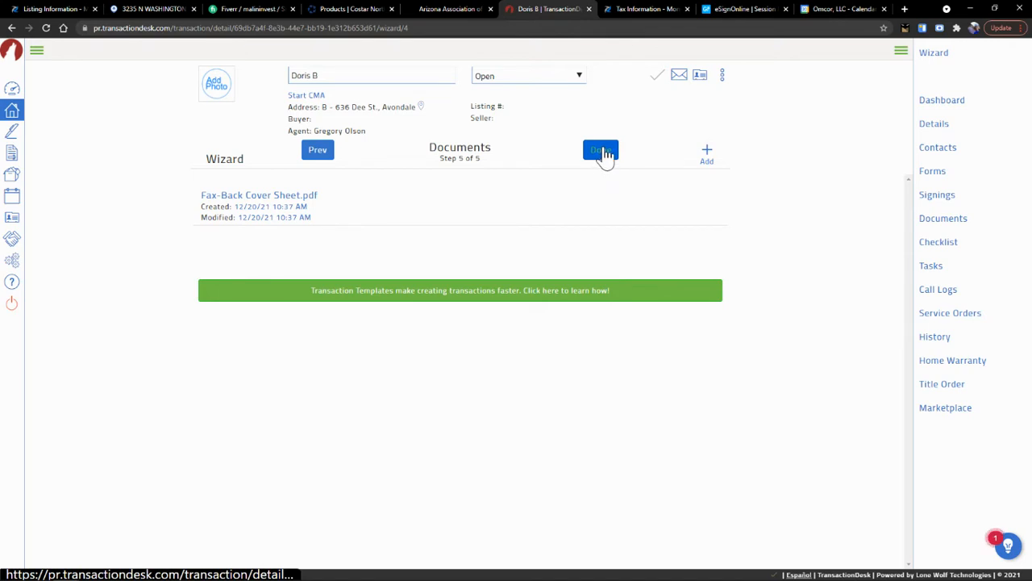
left_click(603, 153)
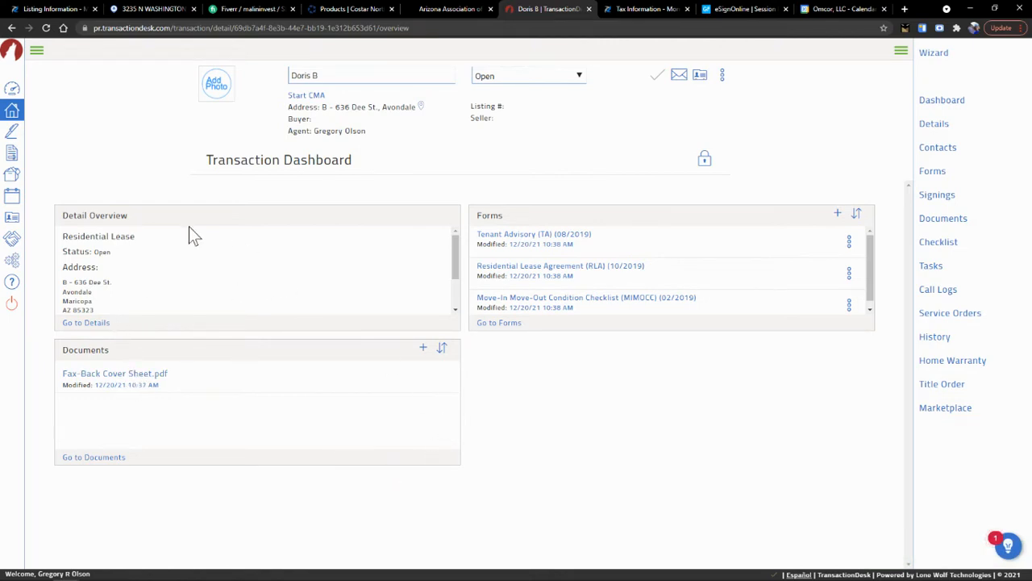
left_click(555, 236)
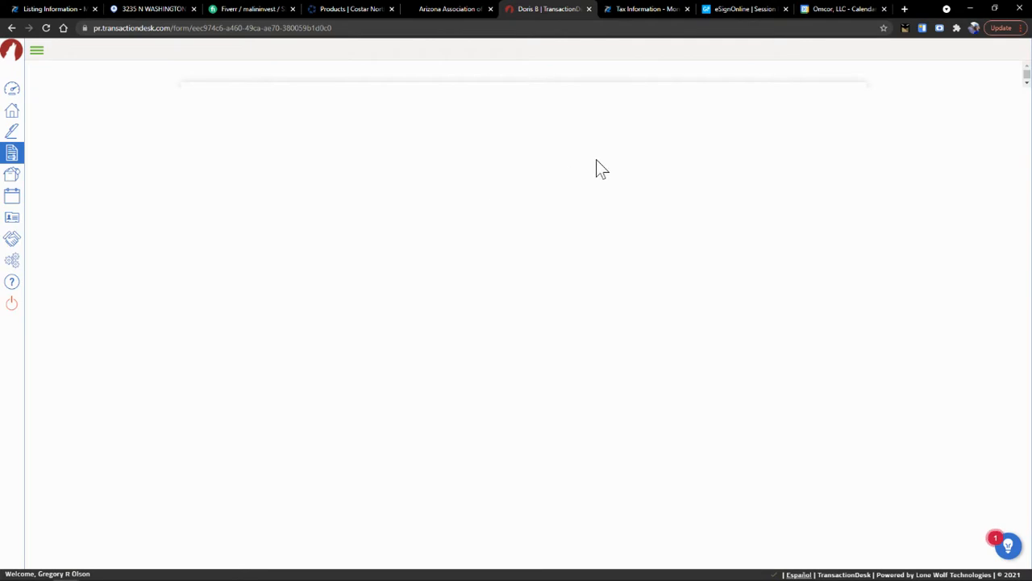
- Enter the tenant's full name on the Tenant Advisory's first Tenant Signature line
scroll(567, 329, "down", 20)
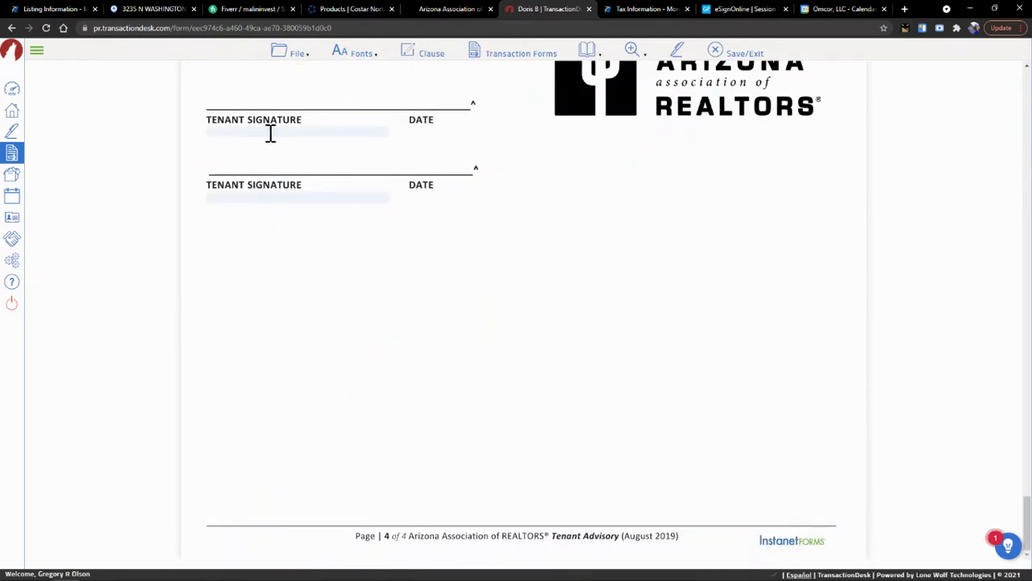
left_click(269, 133)
scroll(303, 193, "up", 1)
scroll(302, 194, "up", 1)
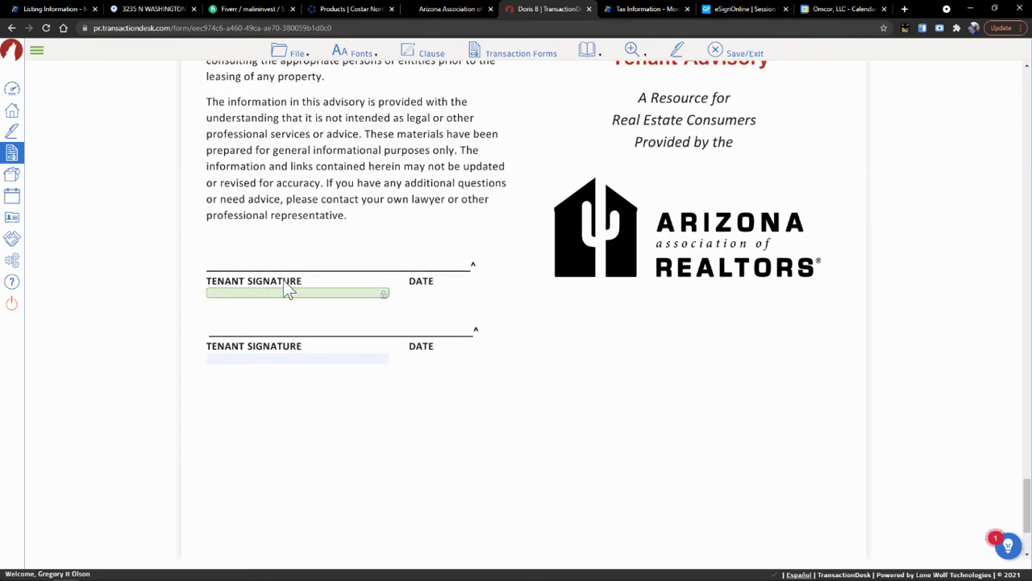
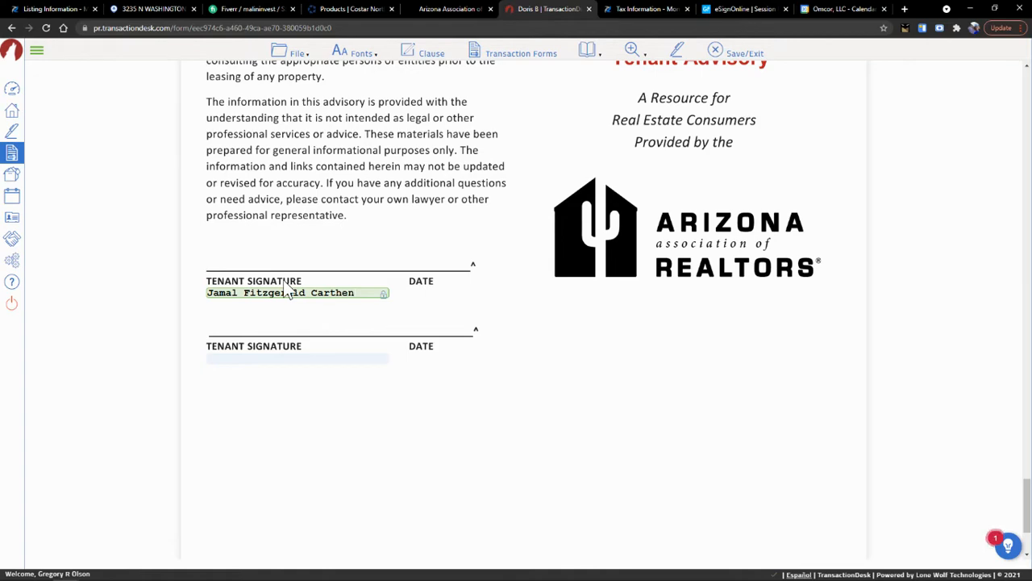
key("Tab")
scroll(698, 237, "up", 4)
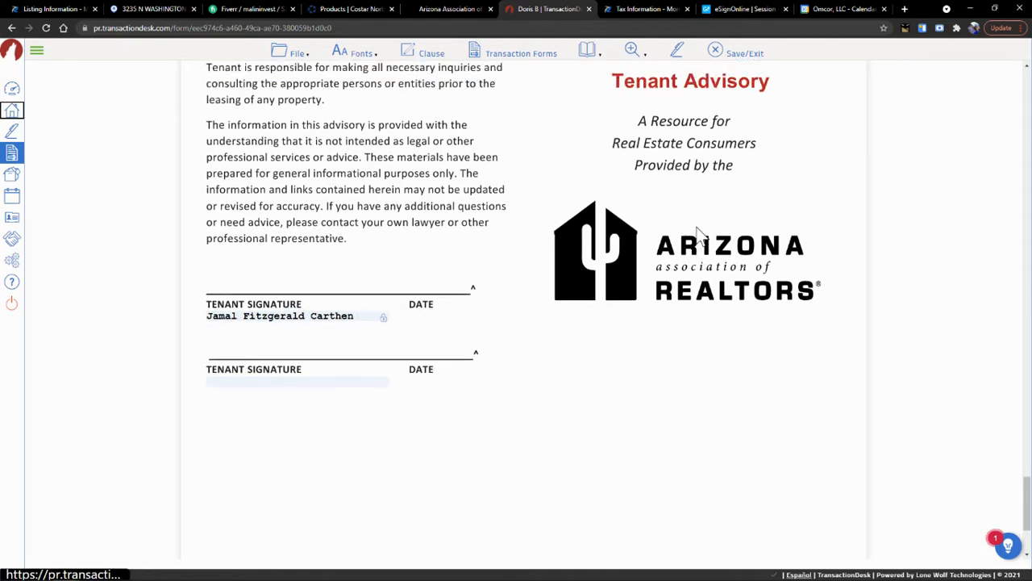
- Save and exit the Tenant Advisory and open the Residential Lease Agreement
left_click(727, 54)
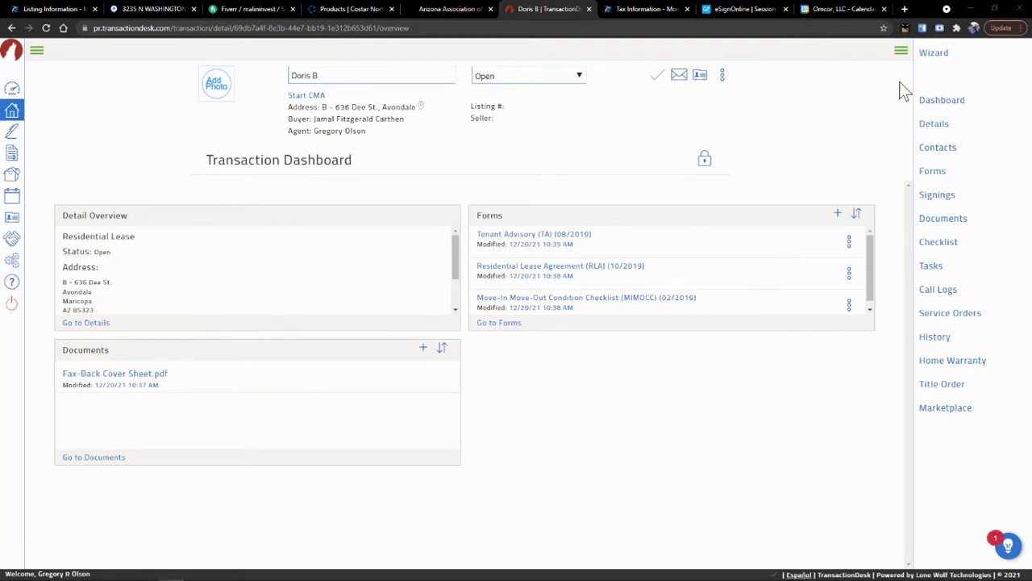
left_click(547, 273)
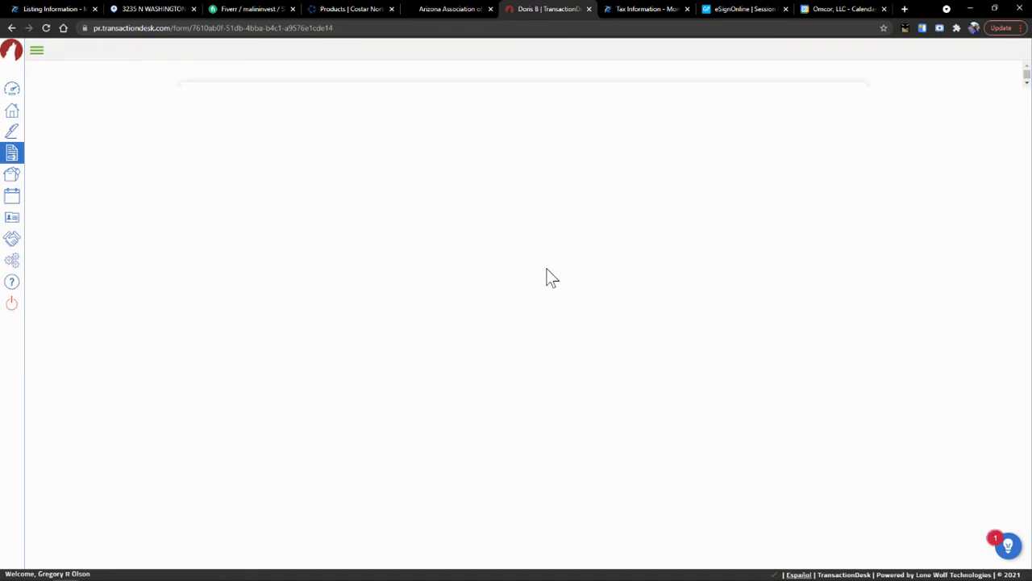
- Enter 'Omcor Holdings, LLC' as the lease's landlord
scroll(548, 274, "down", 2)
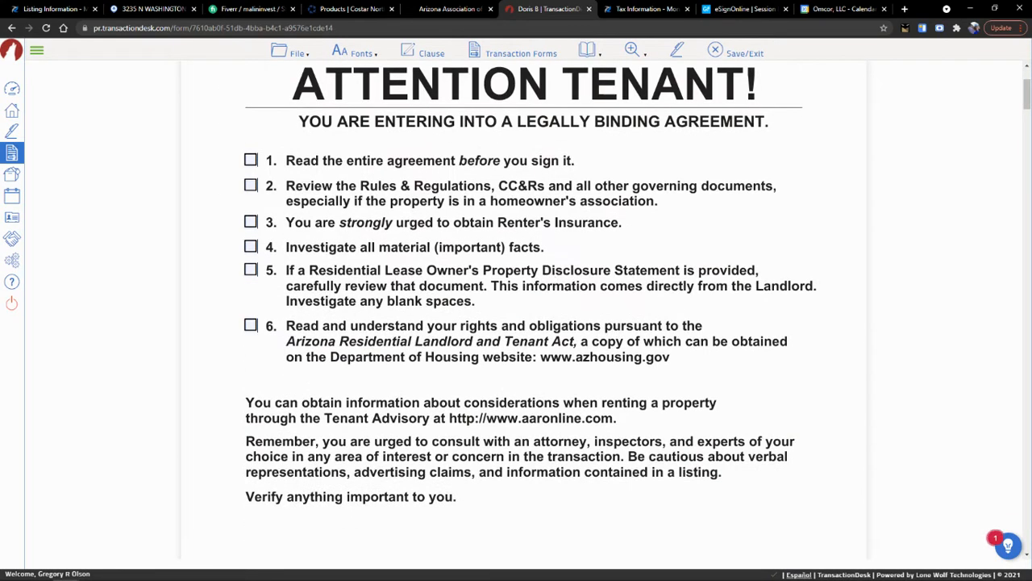
scroll(445, 282, "down", 9)
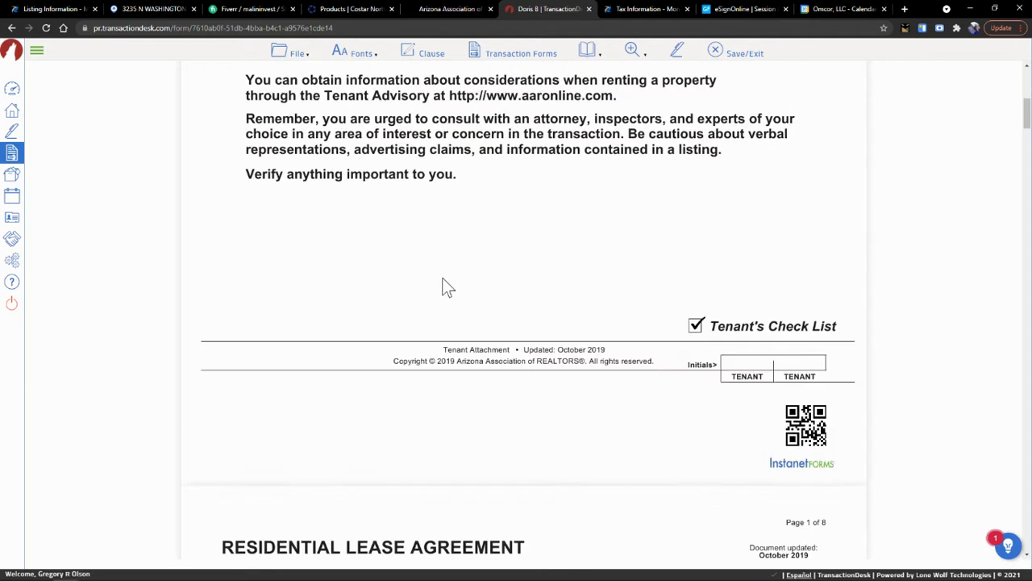
scroll(444, 280, "down", 1)
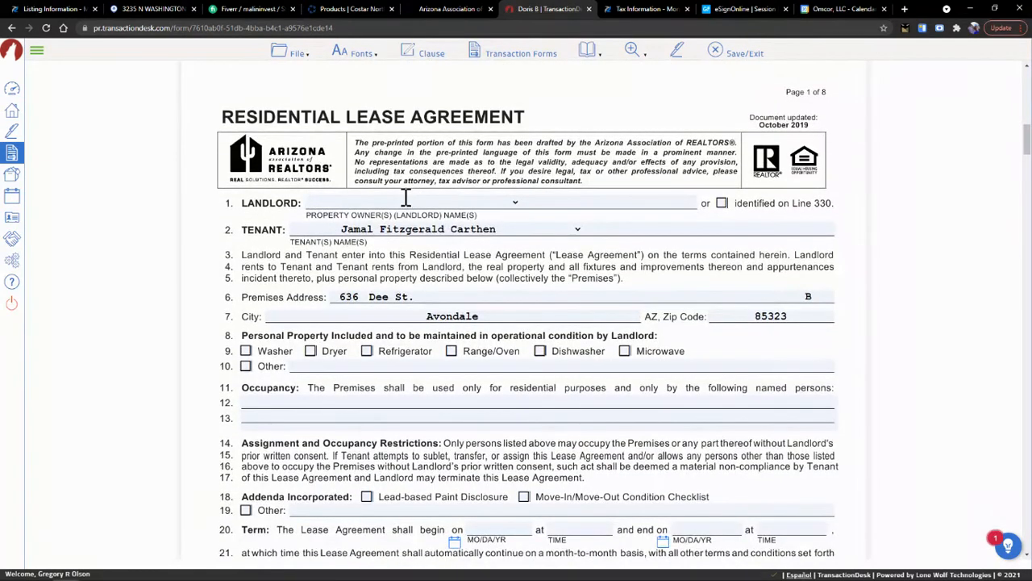
left_click(406, 199)
type("O")
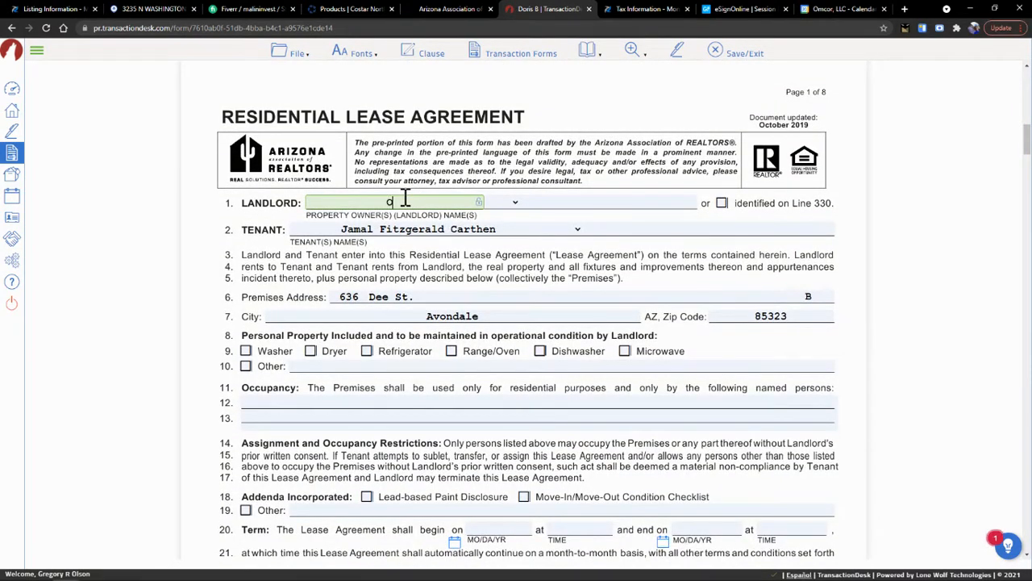
type("mcor Holdings, LLC")
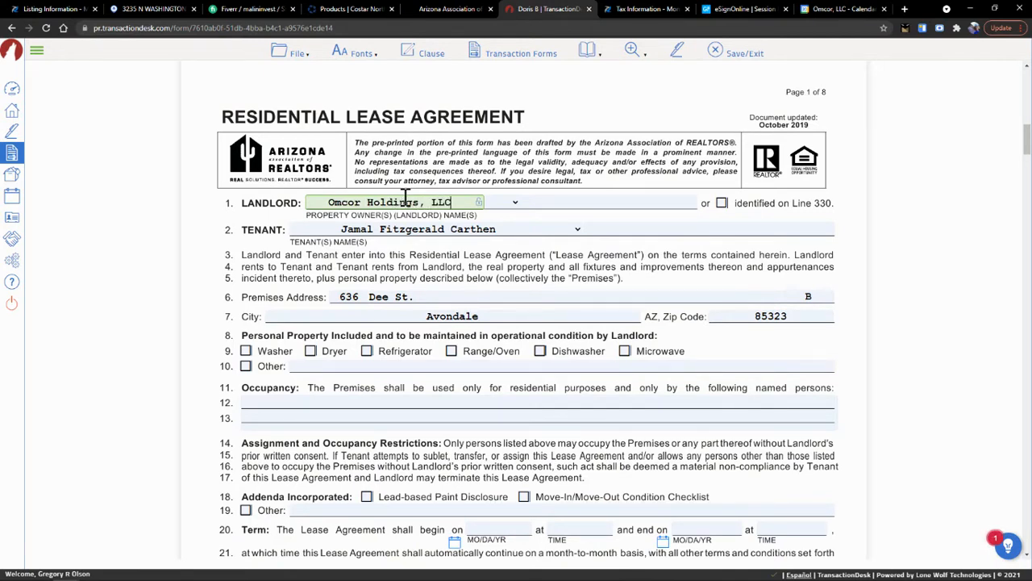
key("Tab")
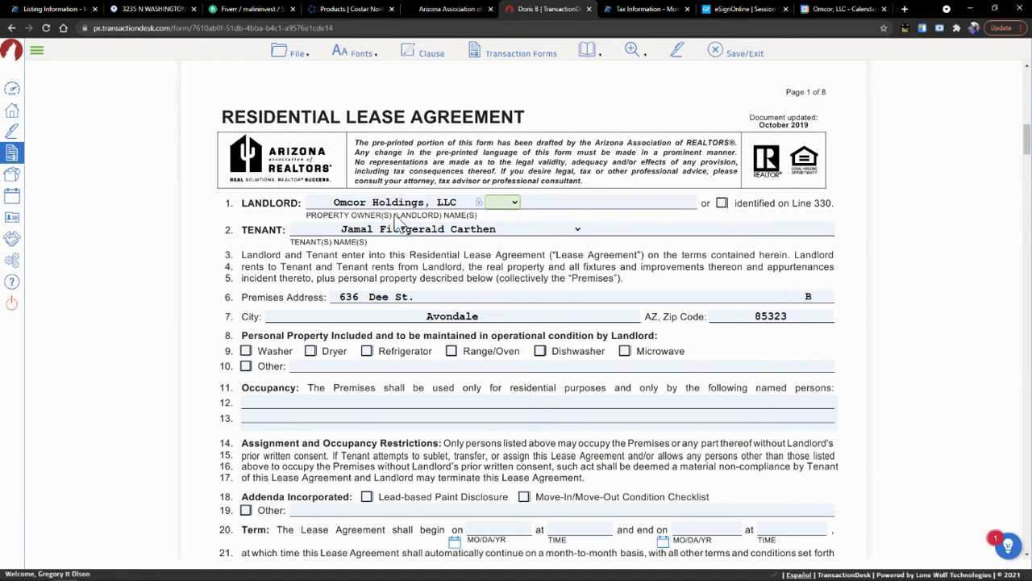
- Append the unit number to the premises street address
left_click(452, 299)
left_click(806, 296)
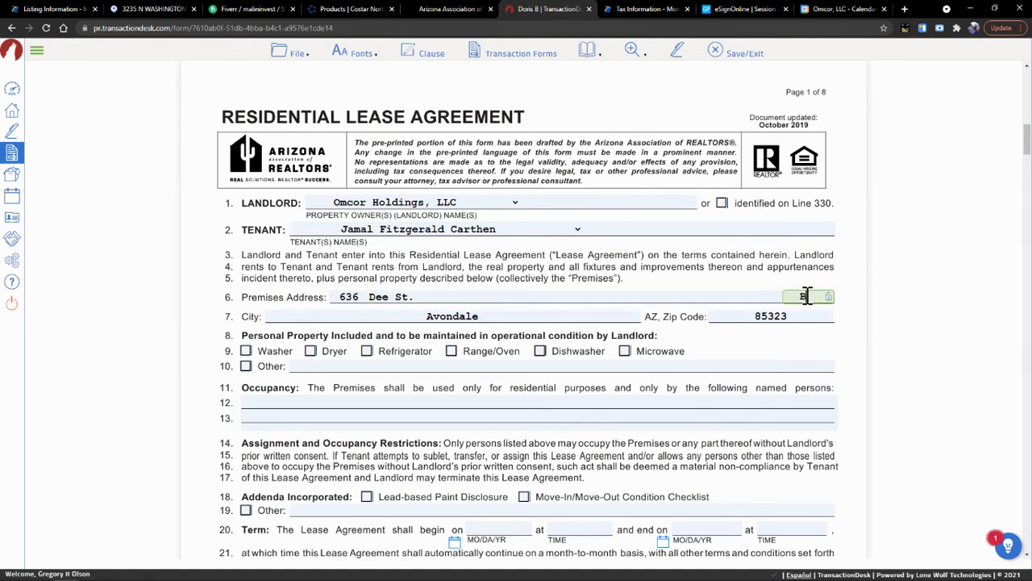
left_click(481, 296)
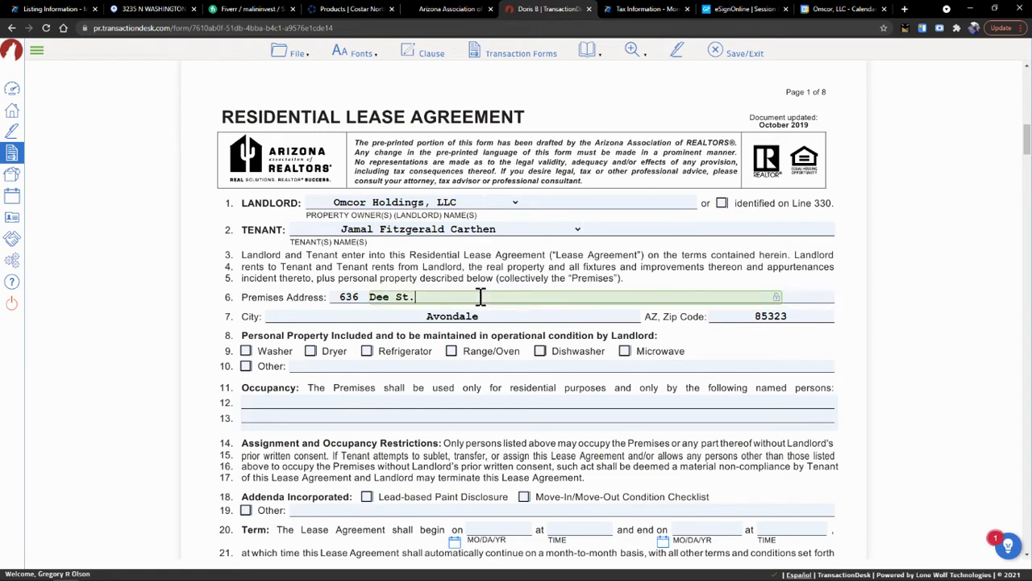
type("B")
key("BackSpace")
type("#bB")
key("Tab")
key("Tab")
key("Tab")
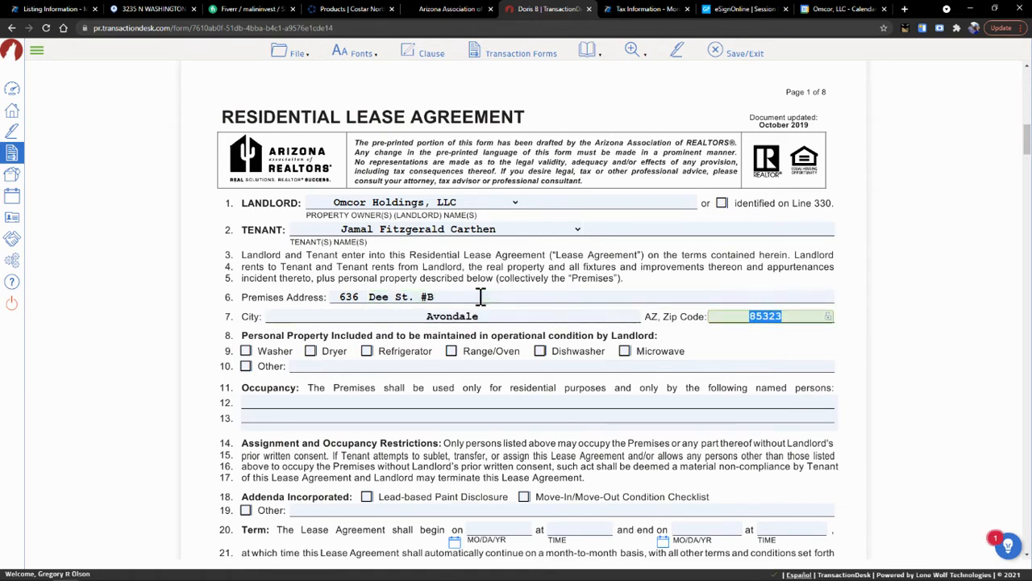
- Mark Refrigerator, Range/Oven and Microwave as included with the premises
left_click(368, 352)
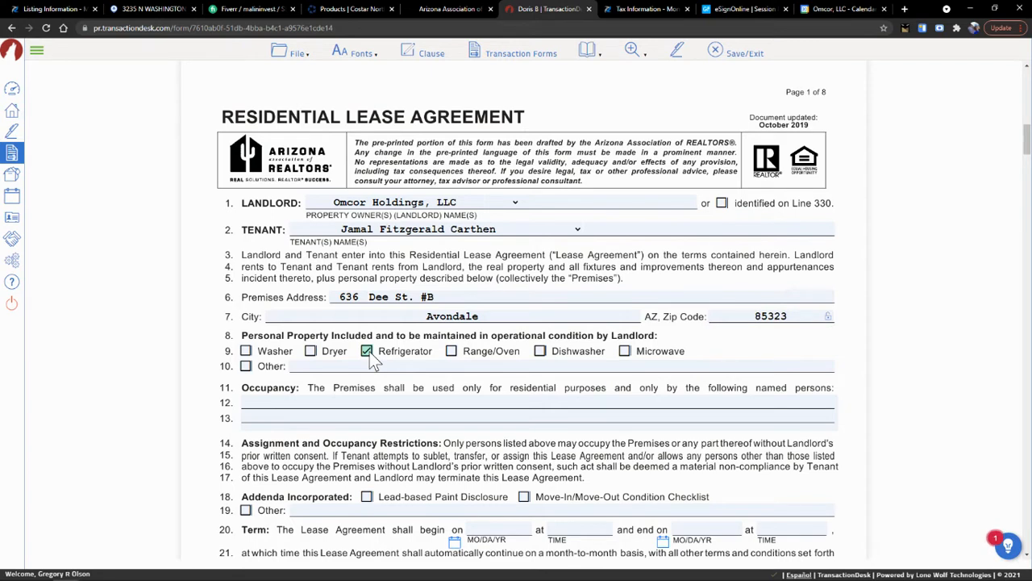
left_click(451, 354)
left_click(540, 353)
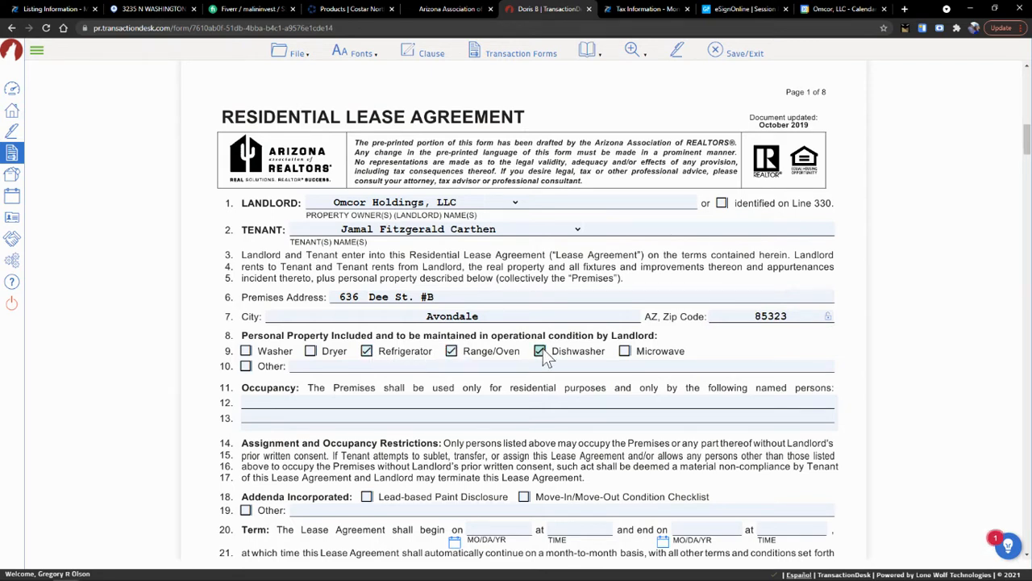
left_click(540, 353)
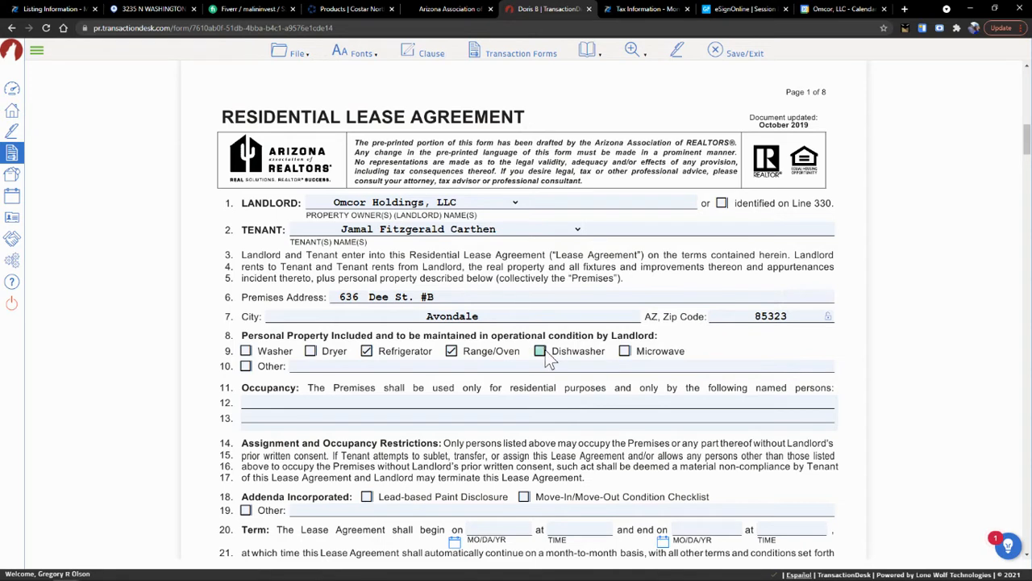
left_click(623, 353)
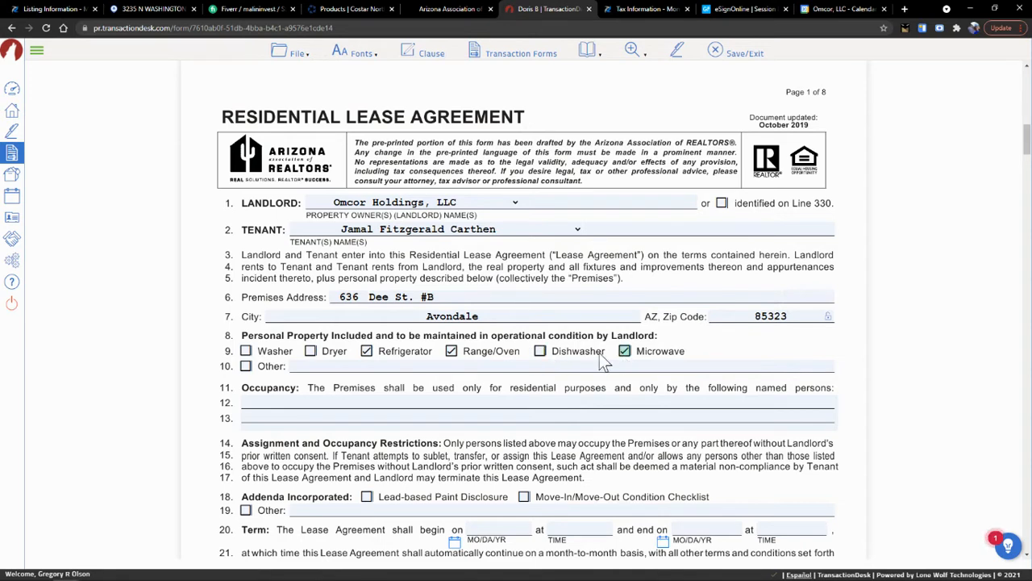
- List 'Coin Operated Washer & Dryer' as other included property and enter the tenant as occupant
left_click(319, 368)
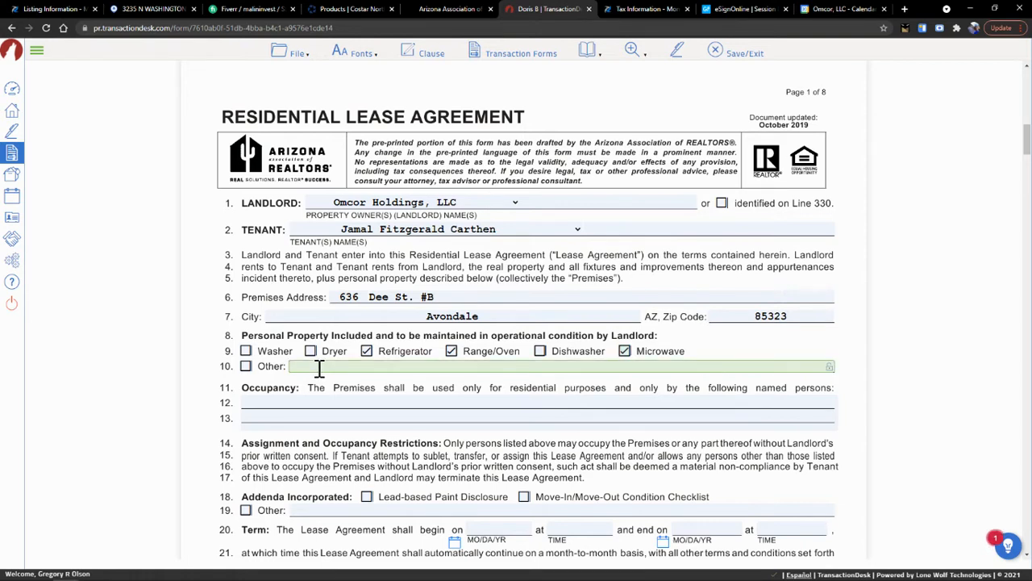
type("Coin Operated Washer & ")
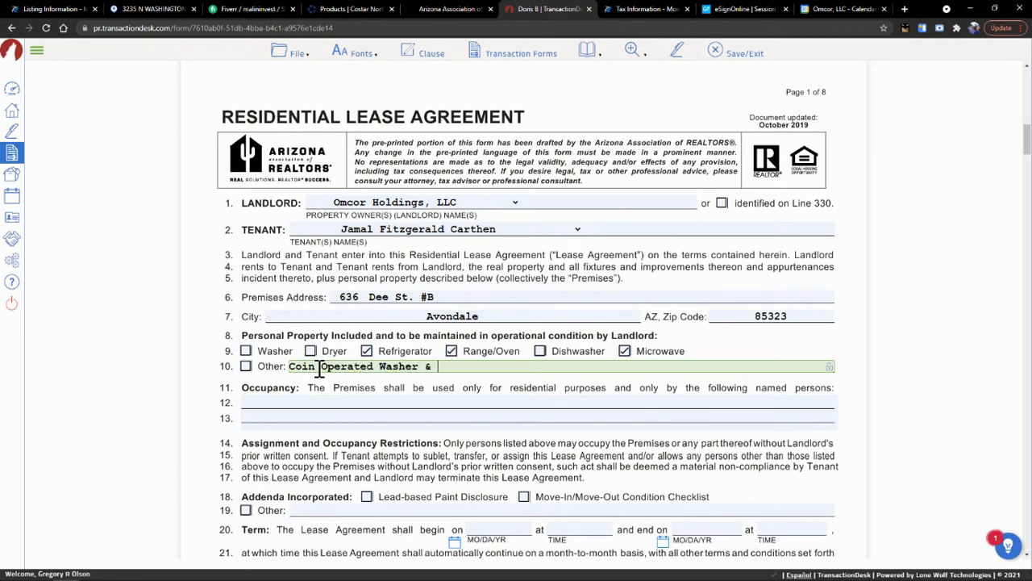
type("Dryer")
key("Tab")
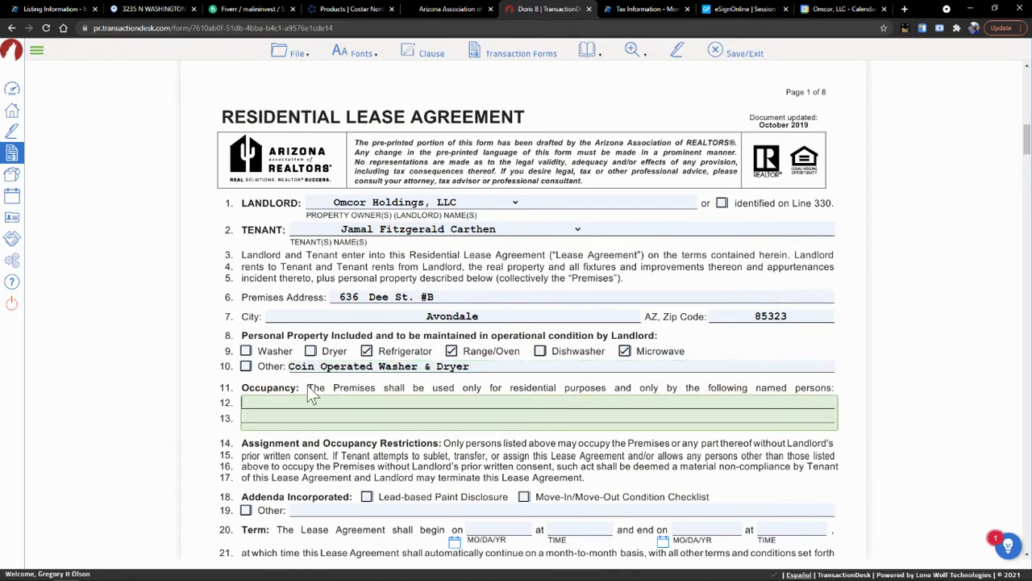
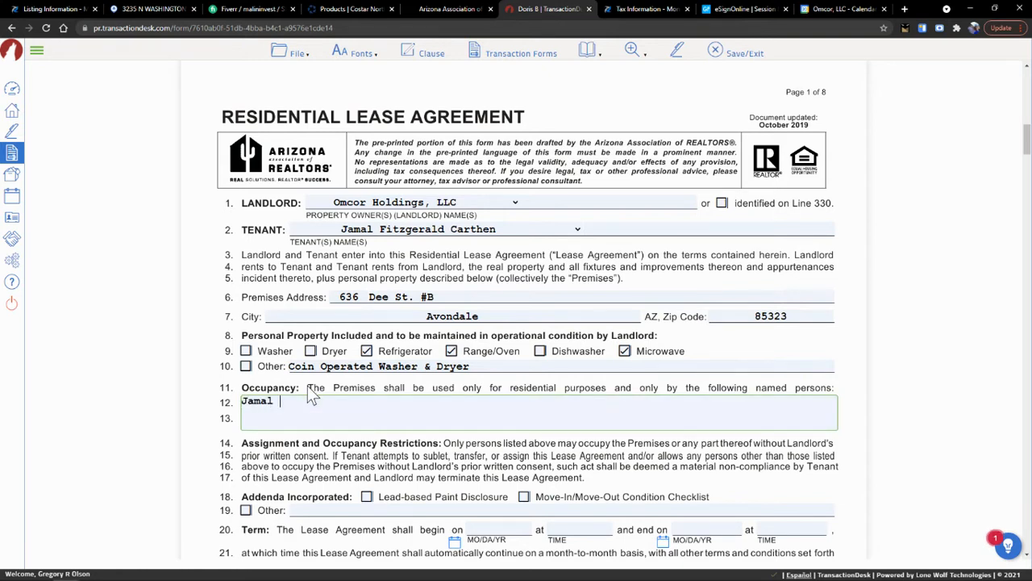
- Incorporate the Move-In/Move-Out Condition Checklist addendum
key("Tab")
scroll(413, 389, "down", 3)
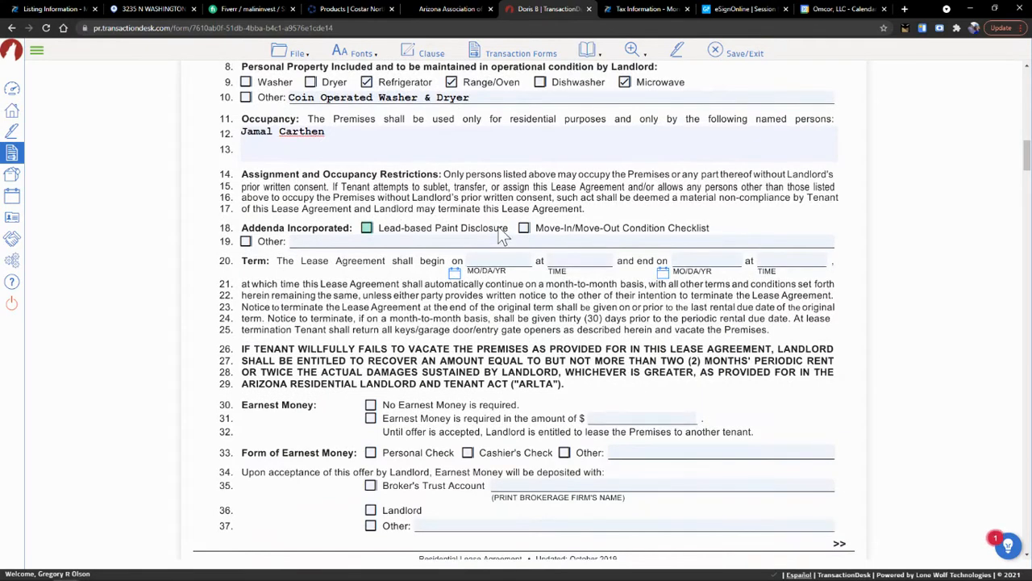
left_click(524, 229)
- Tick the line 19 Other addendum and name it 'Tenant Advisory'
scroll(508, 260, "down", 2)
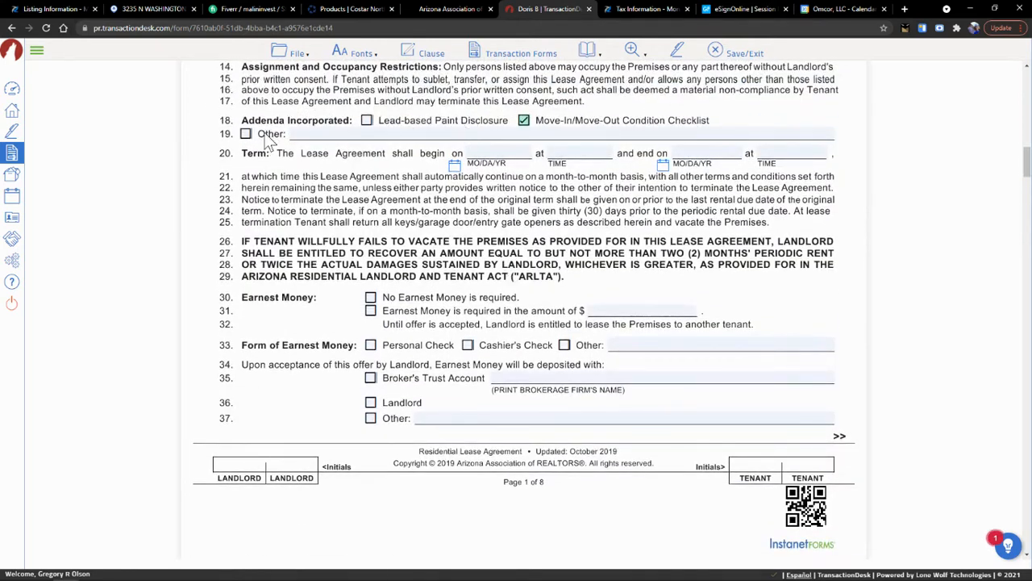
left_click(246, 133)
left_click(304, 134)
type("T")
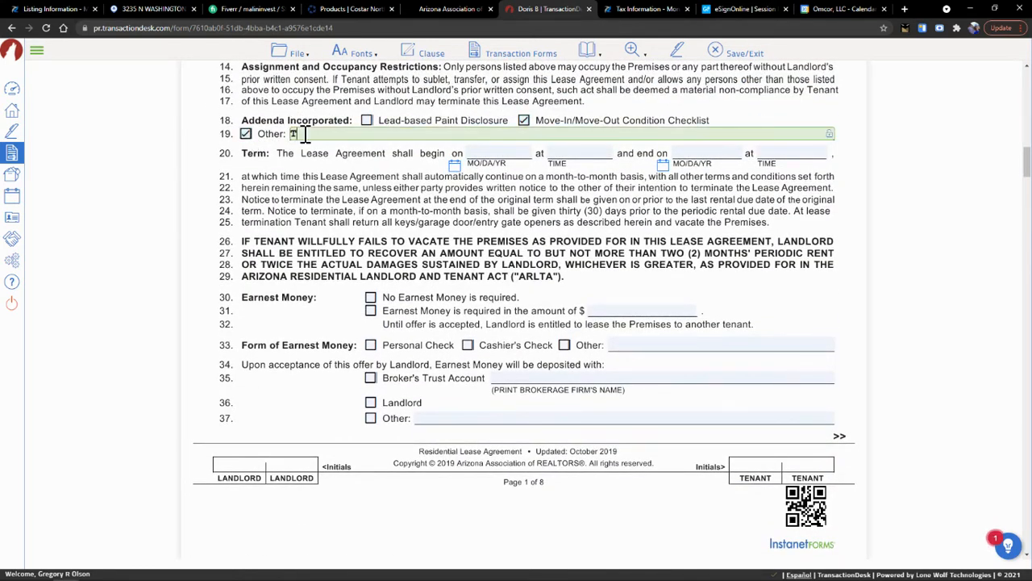
type("enant Advisory")
key("Tab")
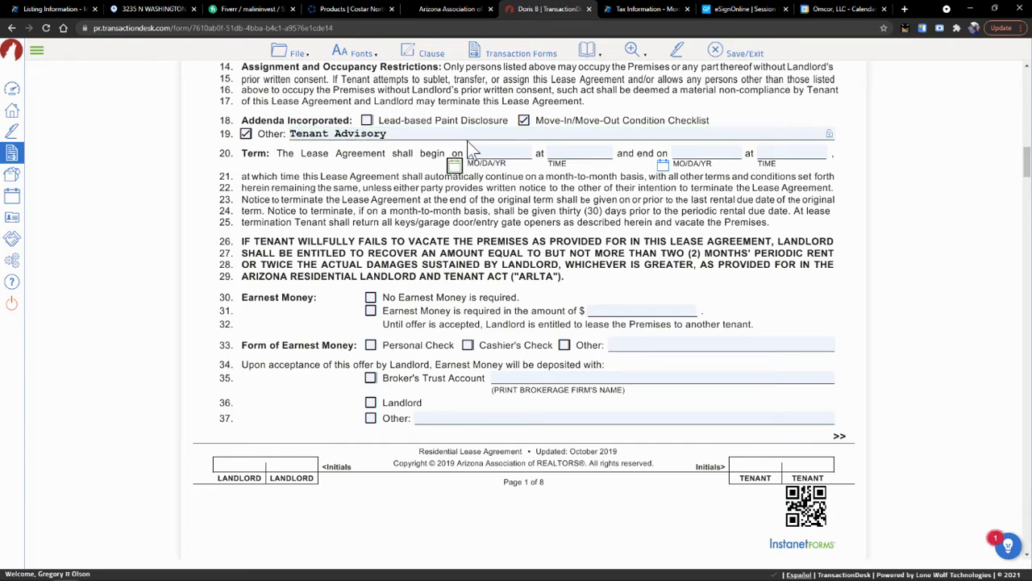
left_click(484, 153)
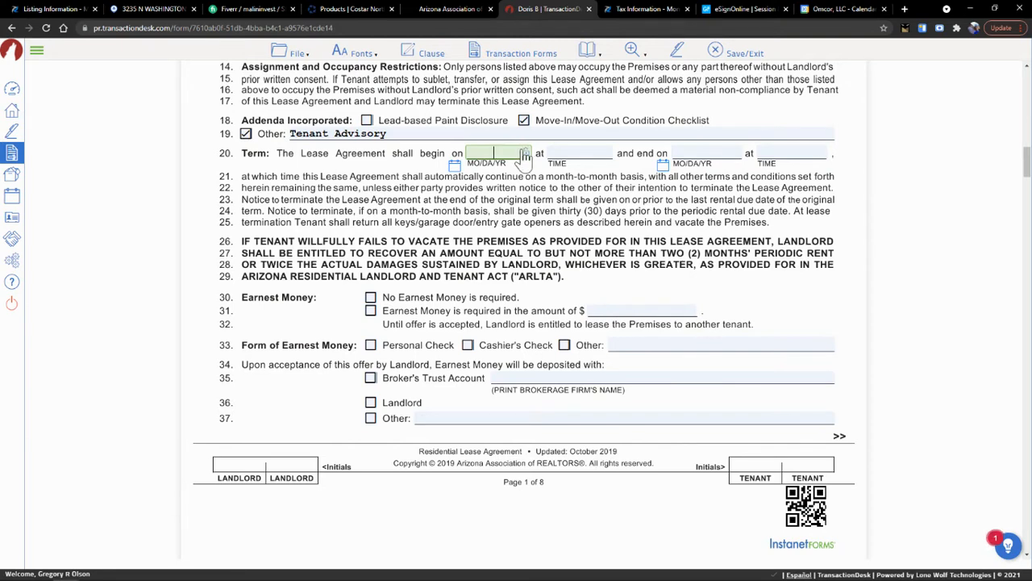
- Set the lease begin date to 02/01/2022 at 12:00am
left_click(525, 151)
left_click(455, 166)
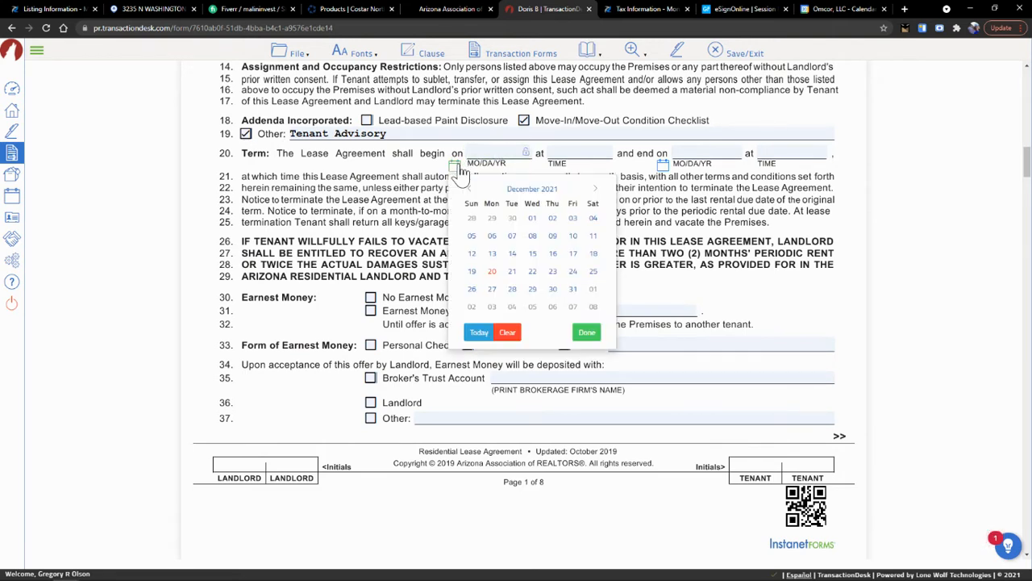
left_click(595, 190)
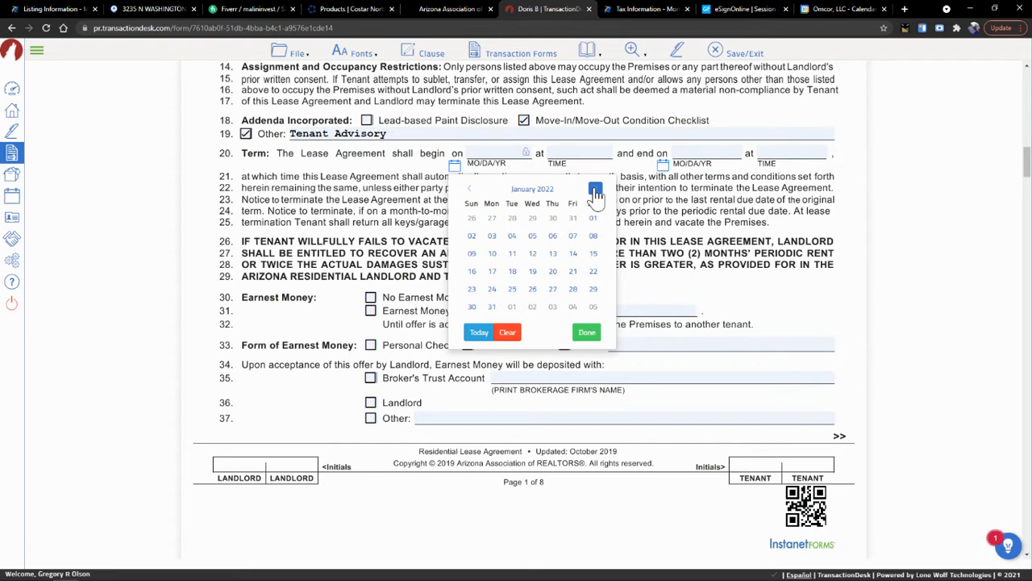
left_click(595, 191)
left_click(512, 217)
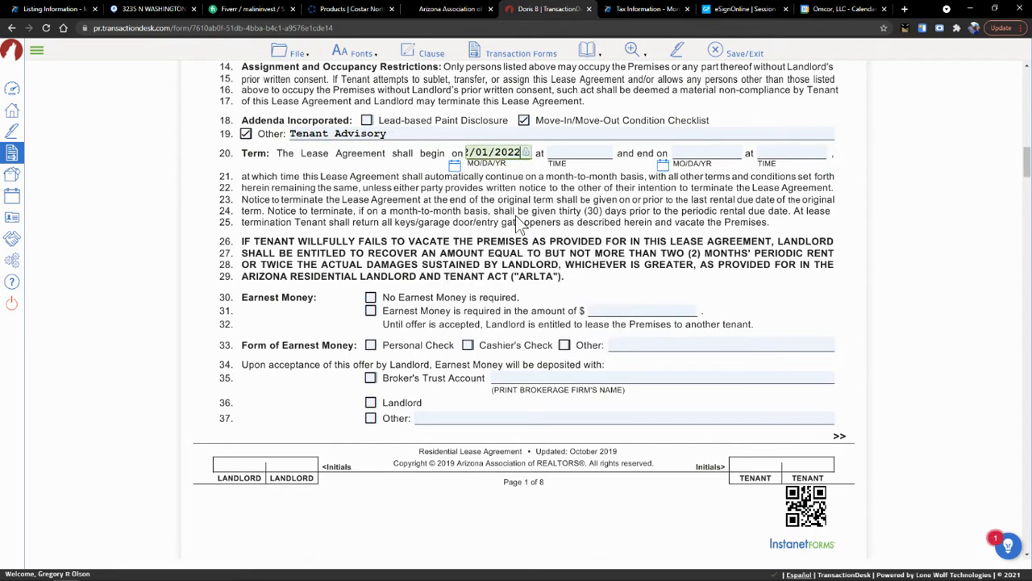
left_click(560, 154)
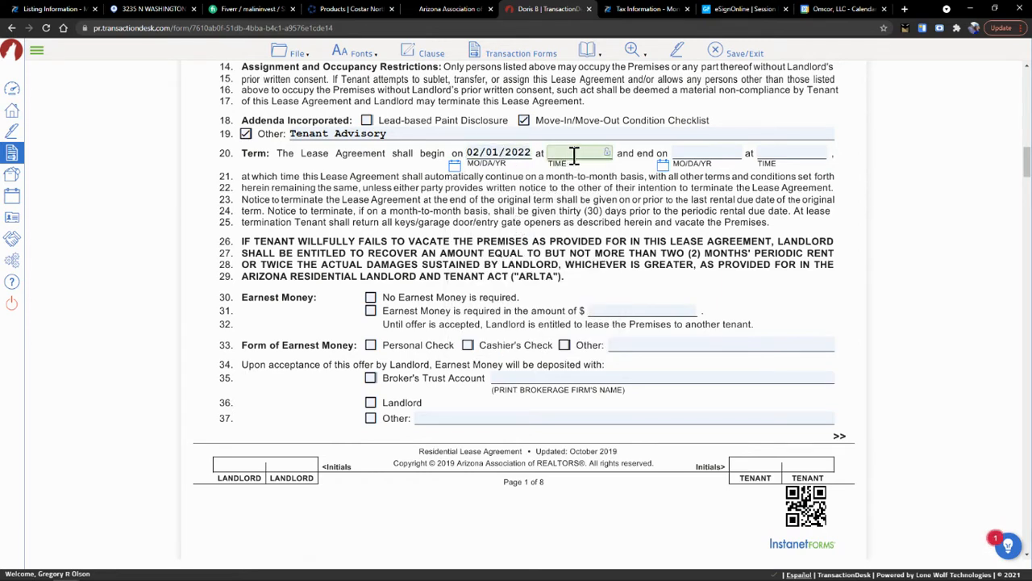
type("12:00am")
key("Tab")
- Set the lease end date to 01/31/2023 at 11:59pm
left_click(663, 167)
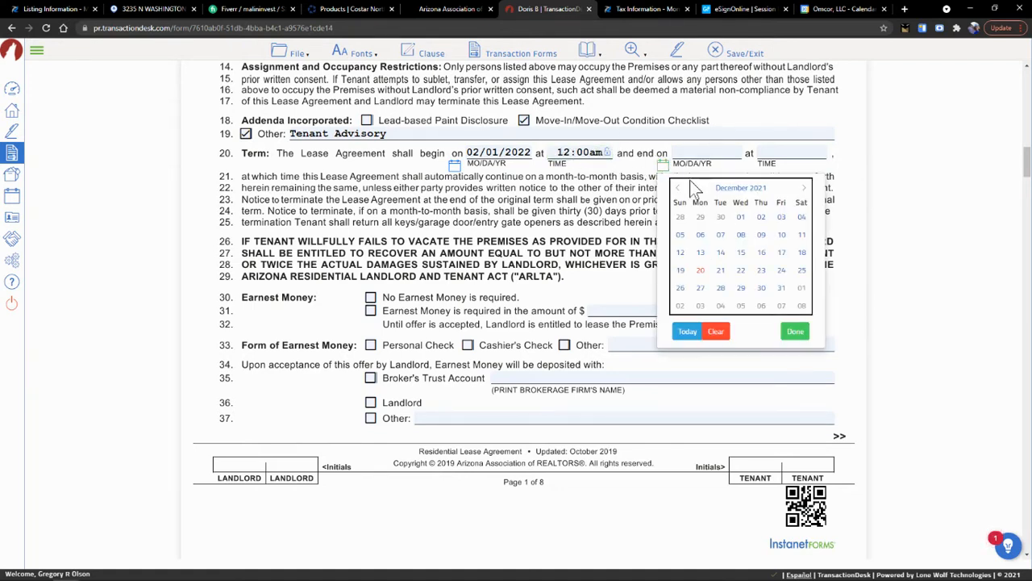
left_click(804, 188)
left_click(804, 189)
left_click(804, 188)
left_click(804, 188)
left_click(805, 189)
left_click(804, 189)
left_click(804, 189)
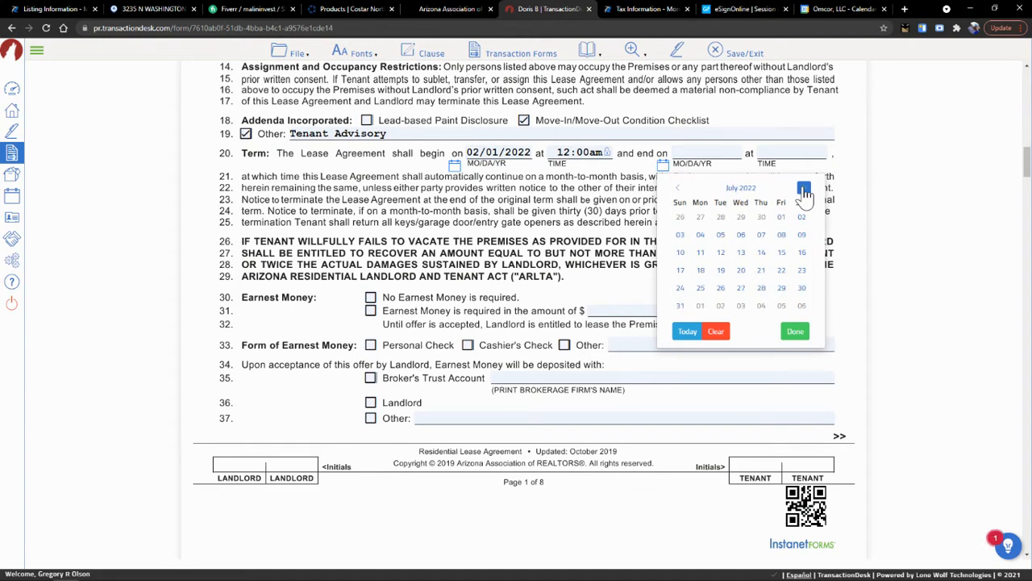
left_click(805, 189)
left_click(804, 189)
left_click(804, 189)
left_click(804, 189)
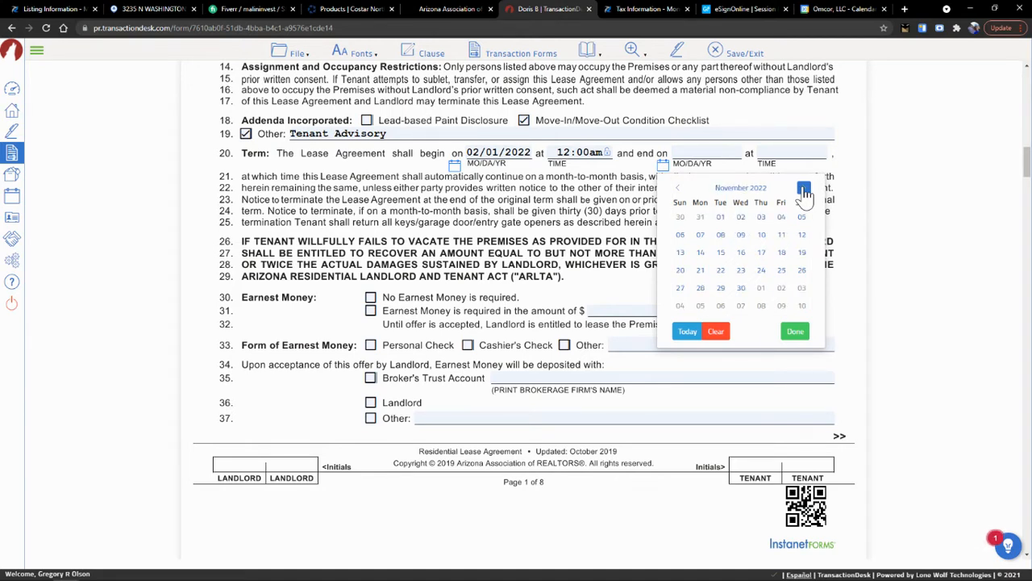
left_click(804, 189)
left_click(804, 188)
left_click(804, 189)
left_click(804, 189)
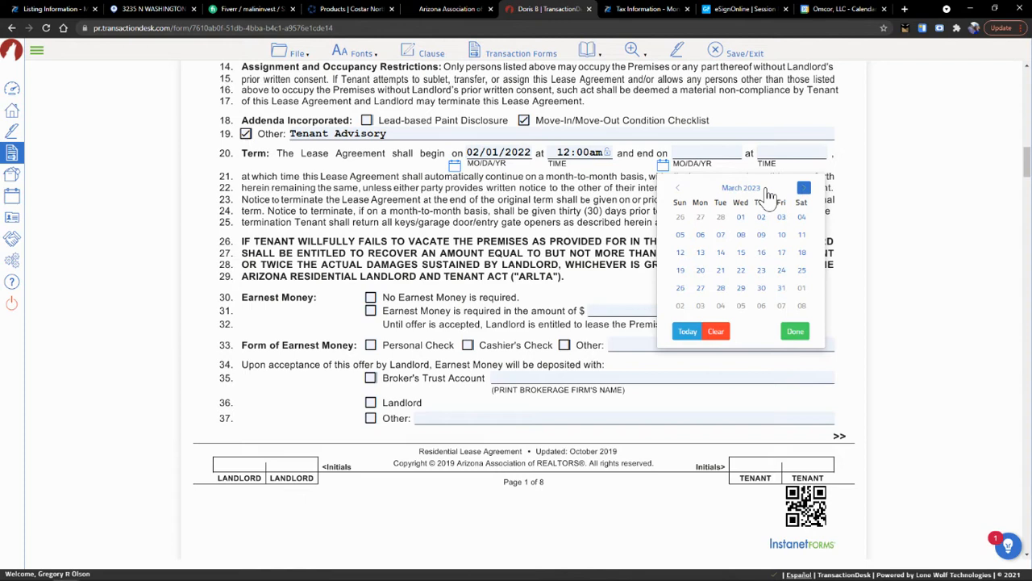
left_click(677, 189)
left_click(678, 189)
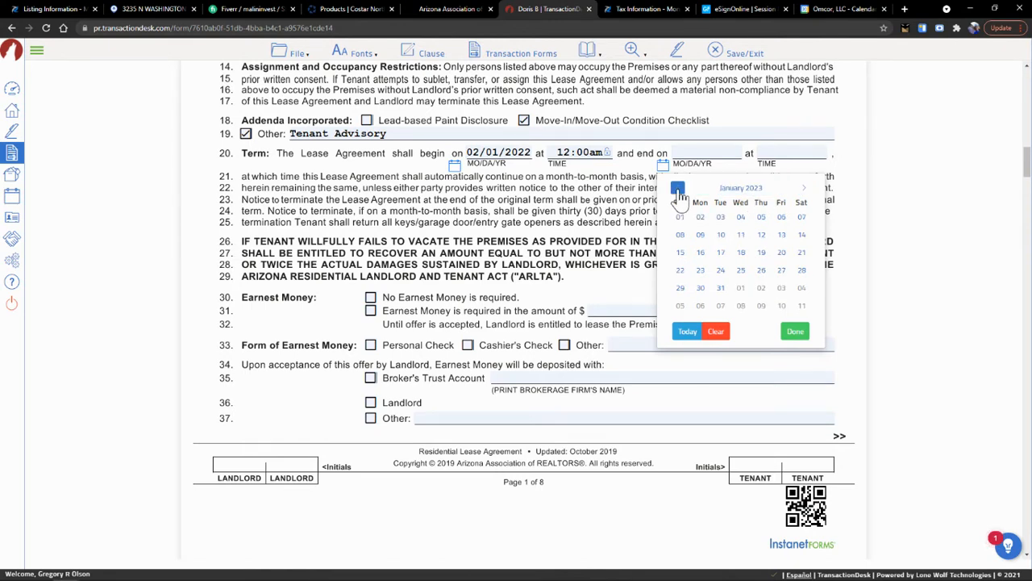
left_click(720, 287)
left_click(786, 155)
type("11:")
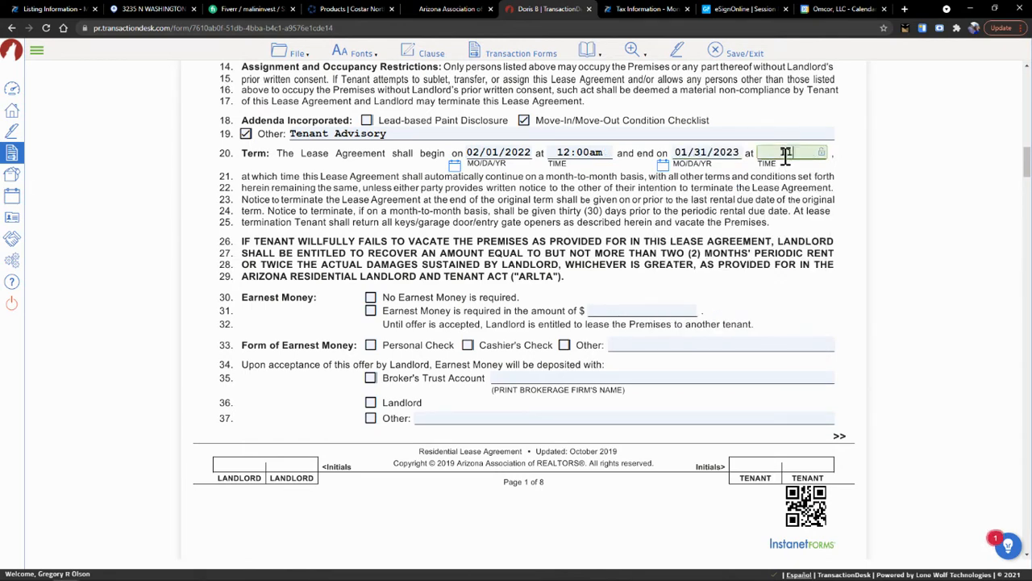
type("59pm")
key("Tab")
- Mark that no earnest money is required on line 30
scroll(391, 305, "down", 1)
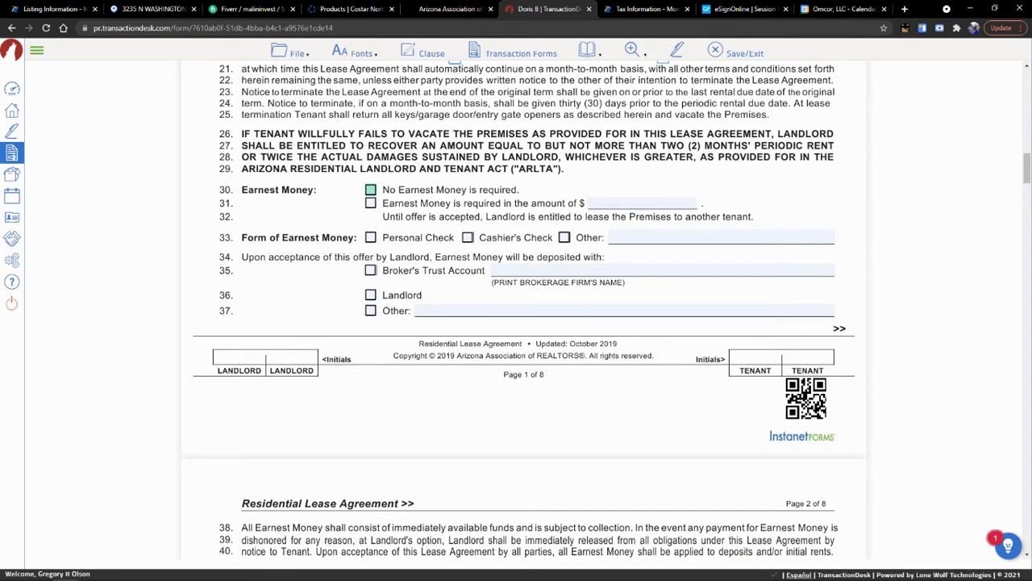
left_click(371, 192)
scroll(484, 292, "down", 3)
scroll(486, 292, "down", 1)
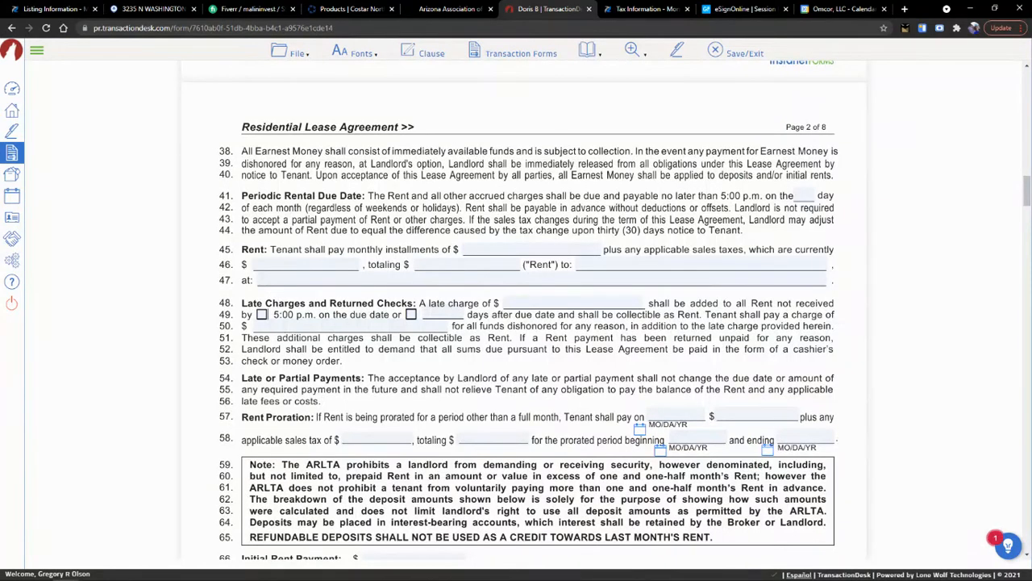
scroll(416, 286, "down", 1)
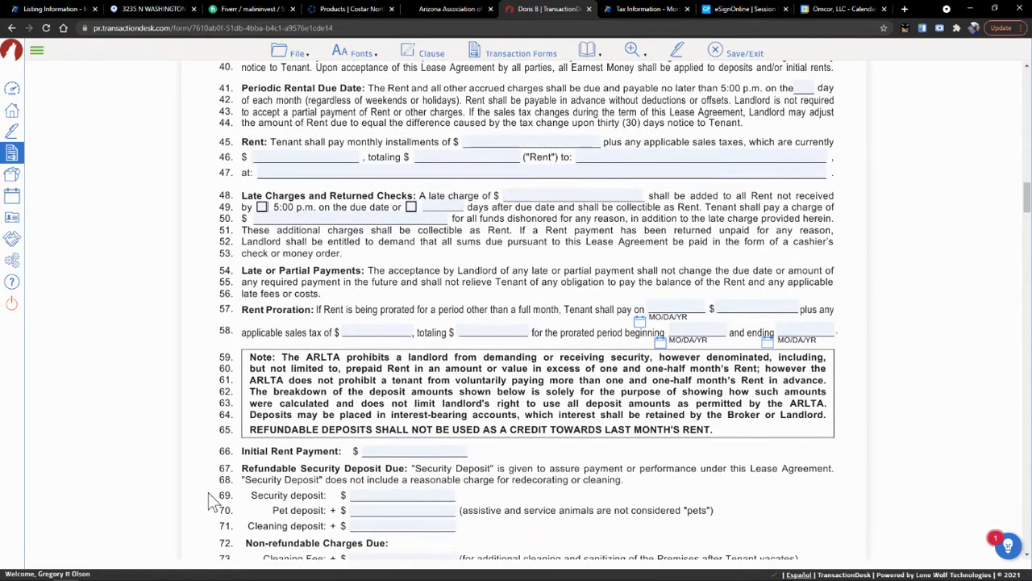
- Enter 1,000.00 as both the monthly rent and the total rent
left_click(492, 144)
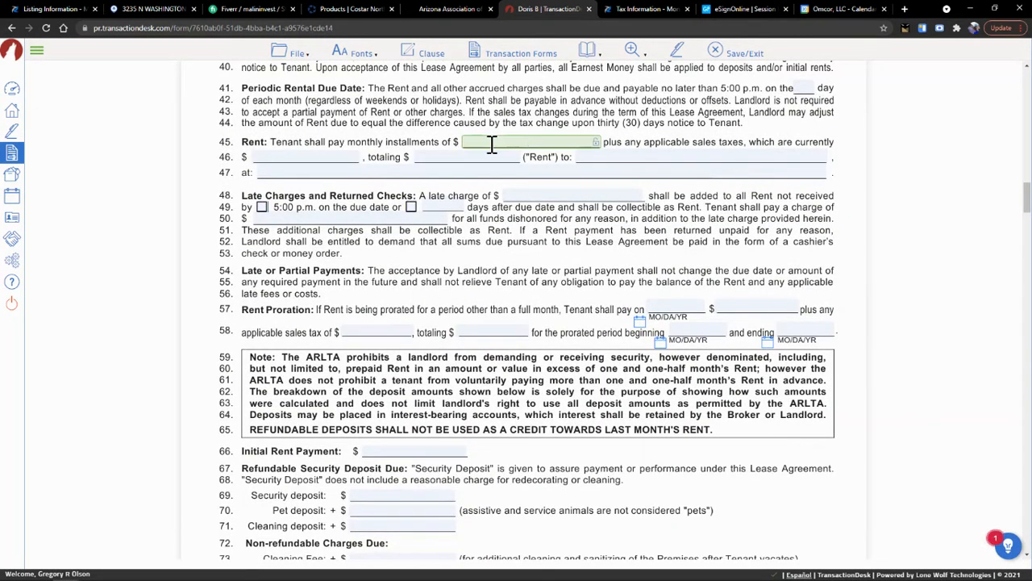
type("1000.00")
key("Tab")
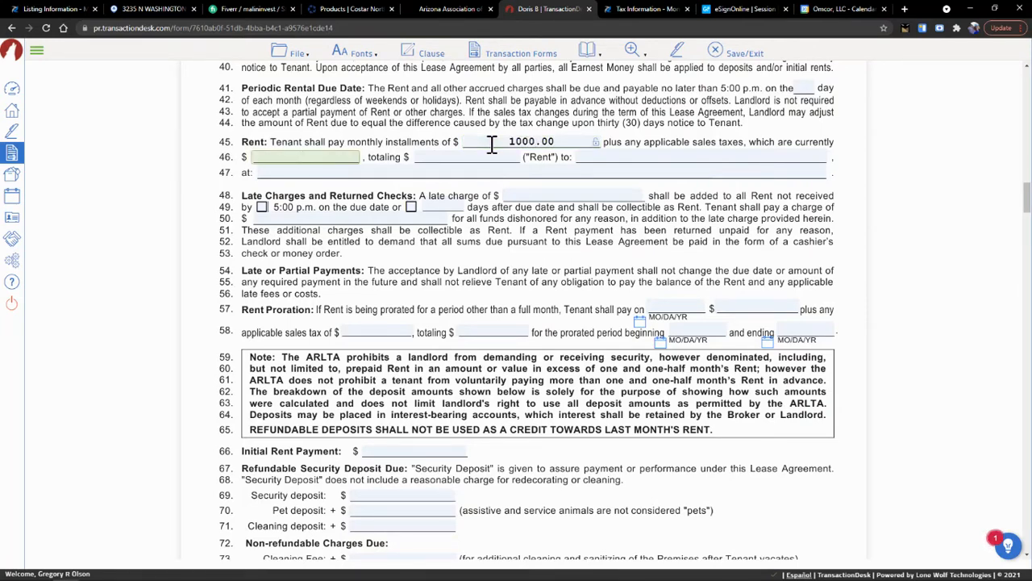
left_click(509, 143)
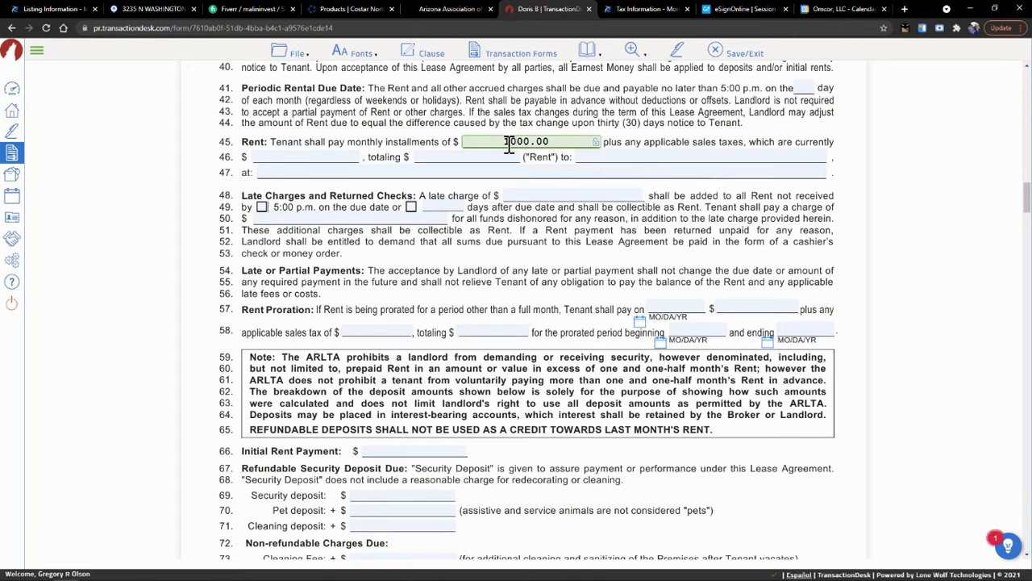
type(",")
key("Tab")
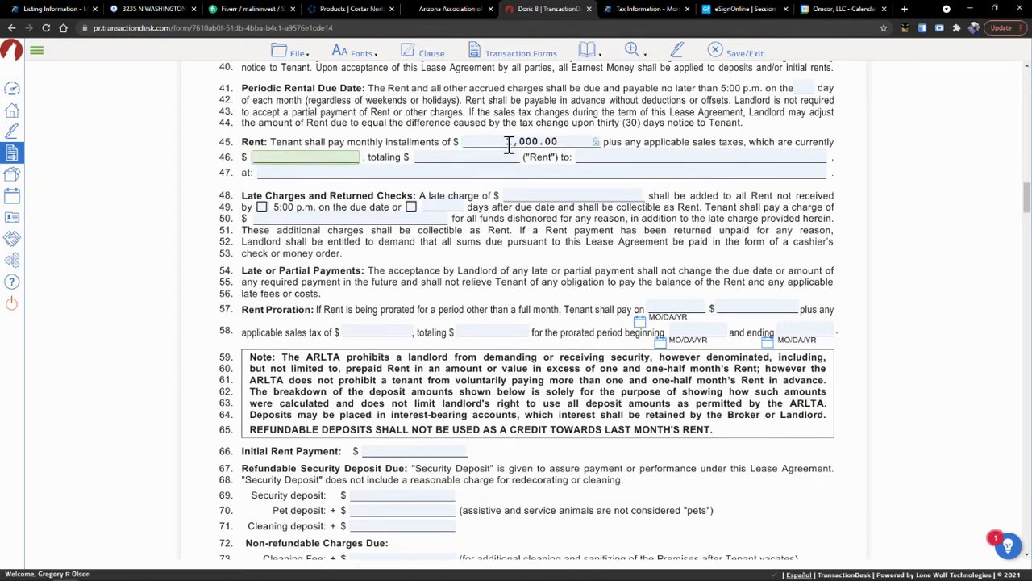
left_click(431, 159)
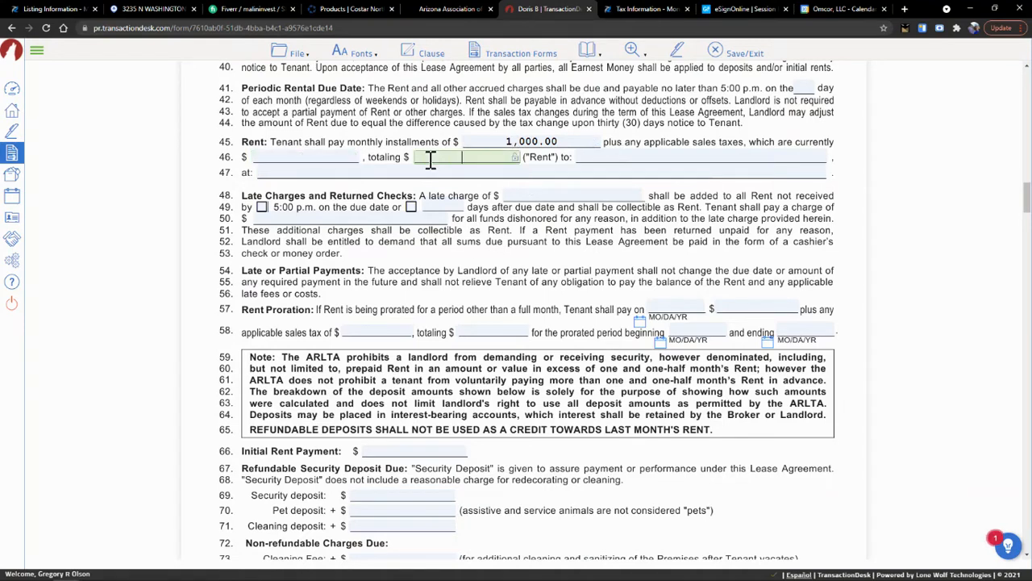
type("1,000.00")
key("Tab")
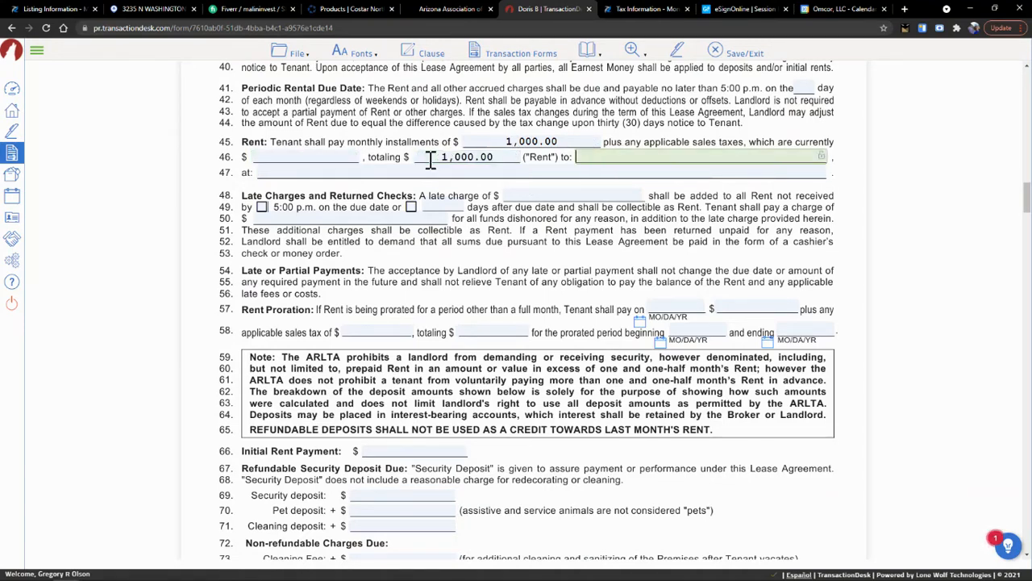
type("Omcor Holdings, llc")
key("Tab")
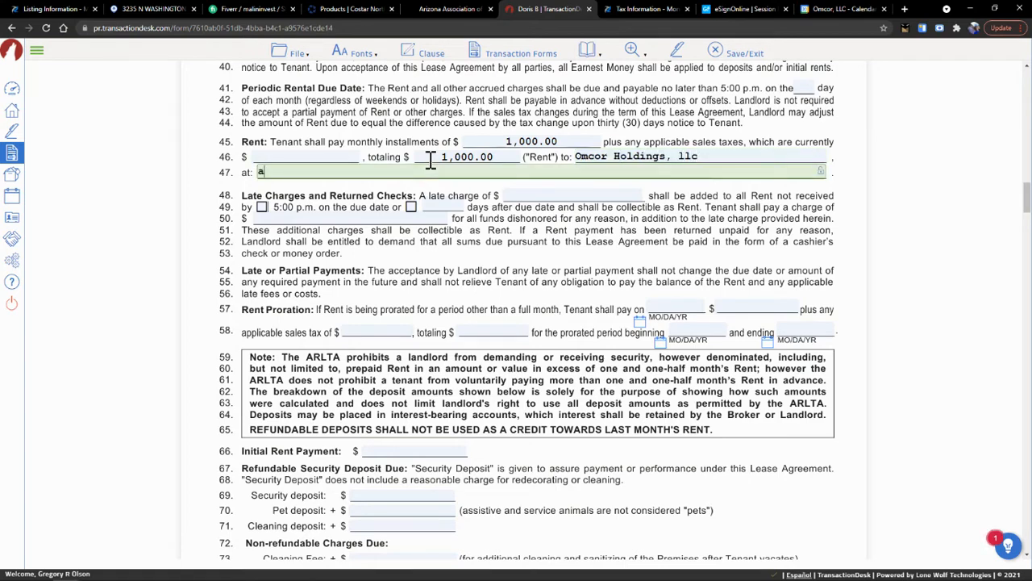
type("www.apartments.com")
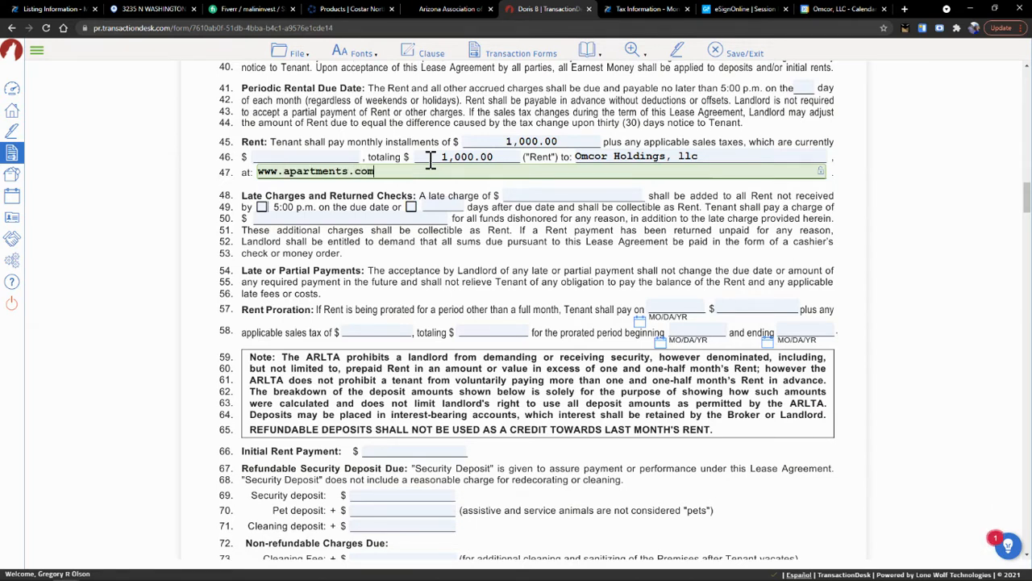
key("Tab")
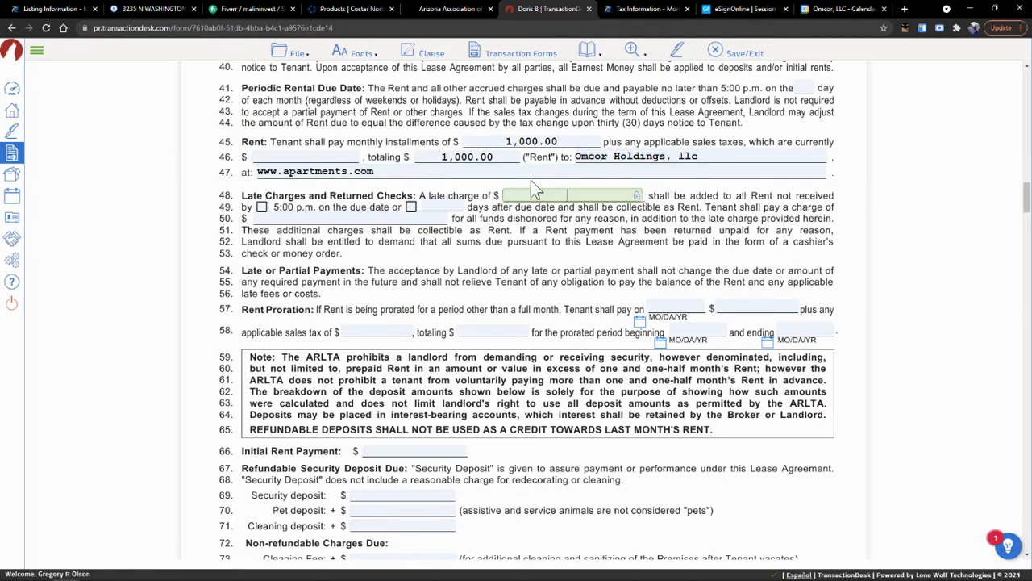
- Set a 50.00 late charge after 5 days and a 50.00 returned-check fee
type("50.00")
key("Tab")
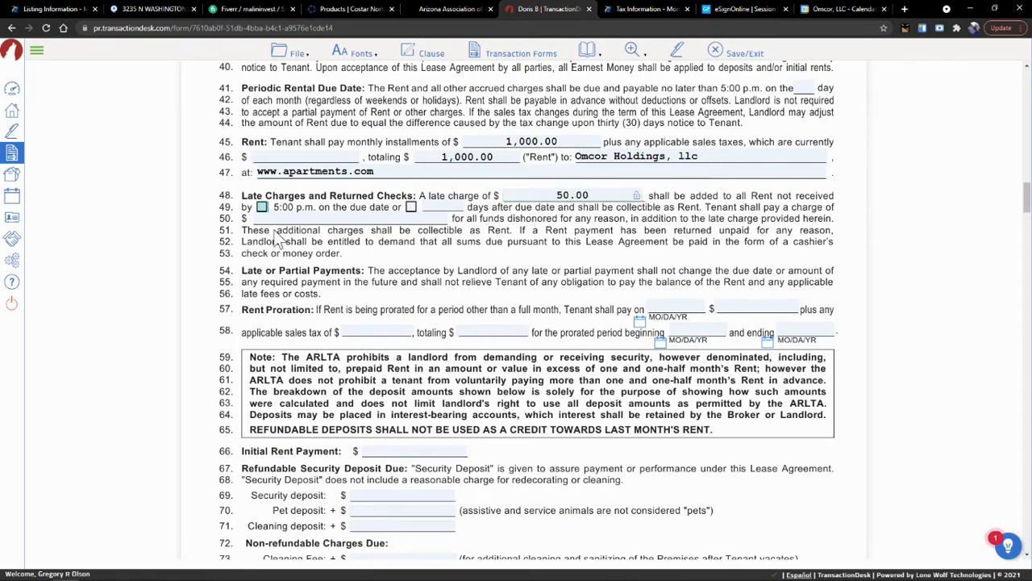
left_click(411, 206)
left_click(428, 207)
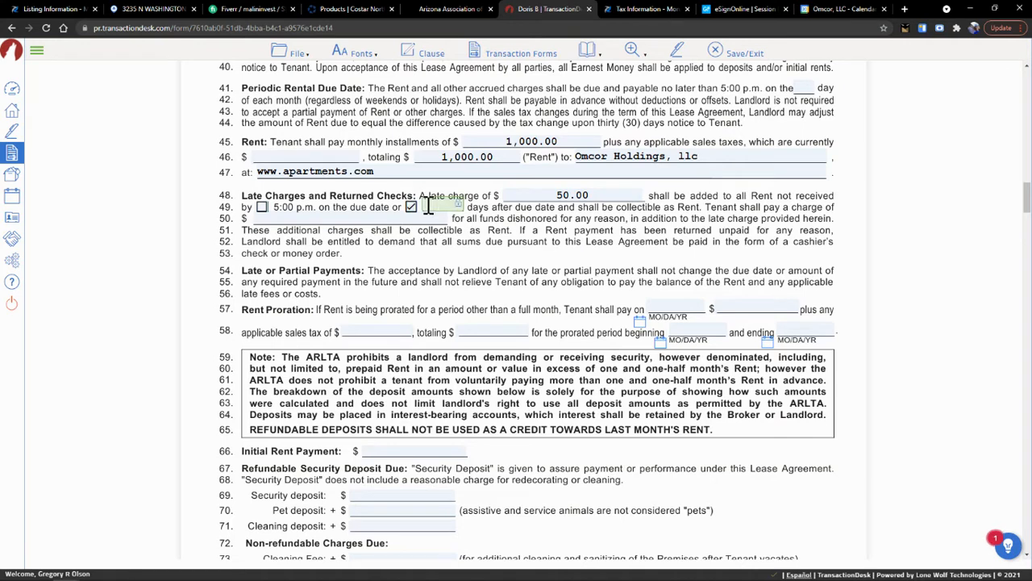
type("5")
key("Tab")
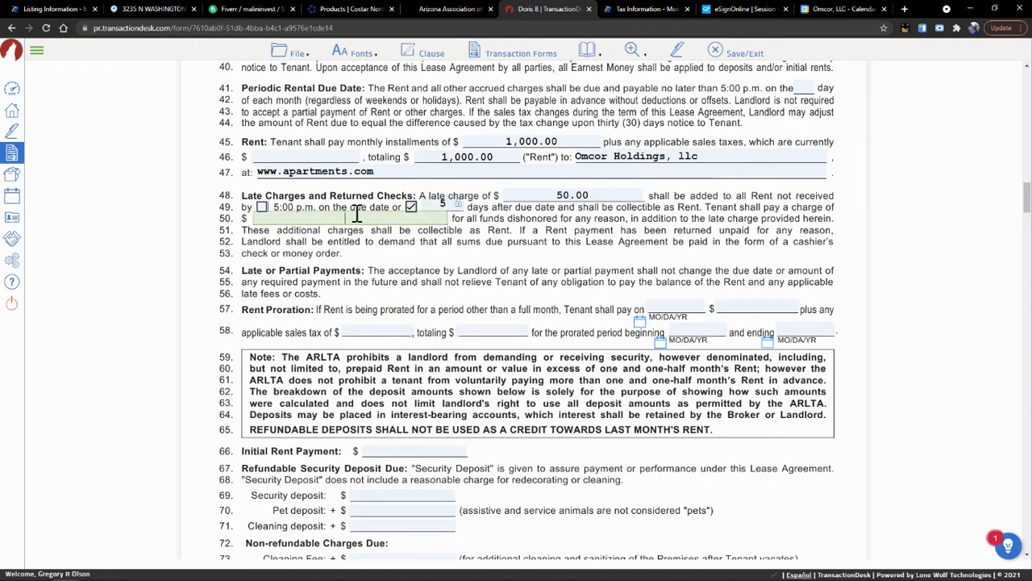
type("50.00")
key("Tab")
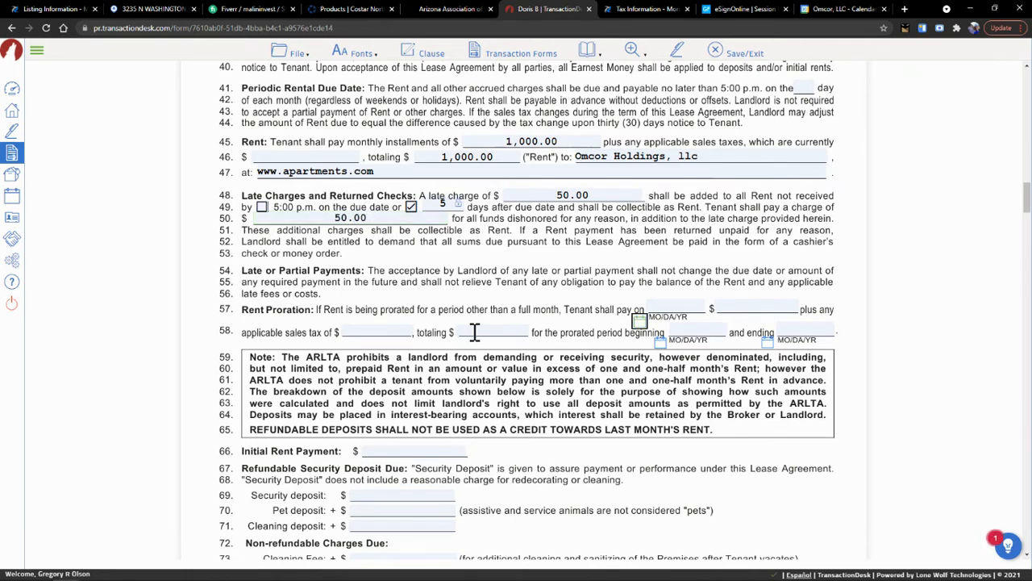
- Enter 1,000.00 for the initial rent payment and the security deposit
scroll(630, 266, "down", 3)
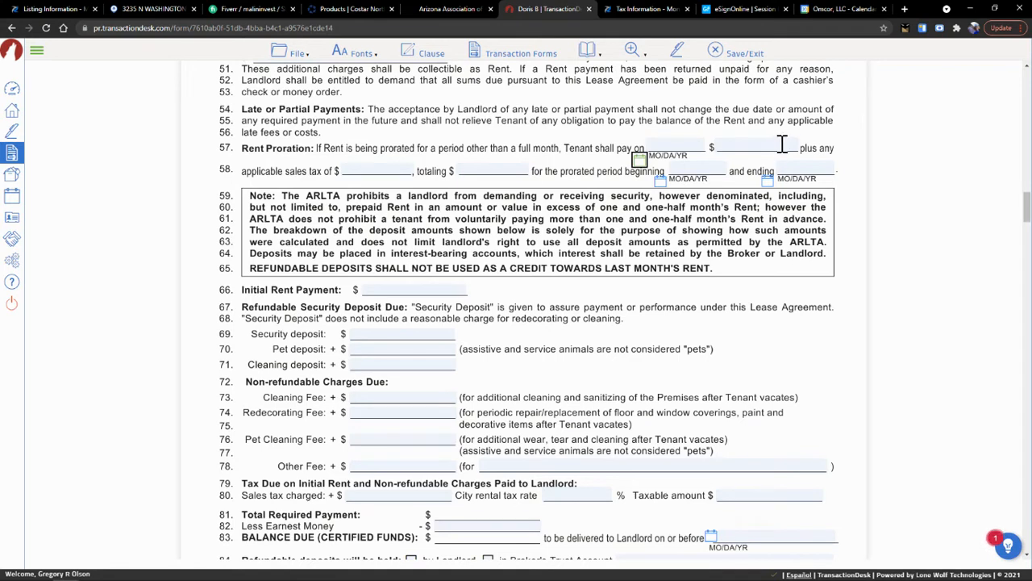
left_click(420, 290)
type("1")
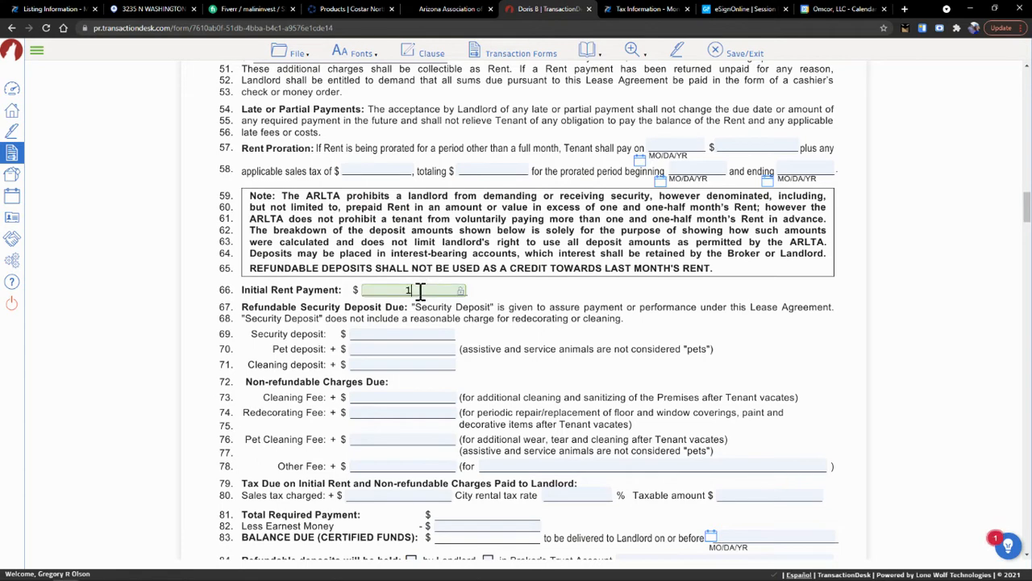
type(",000.00")
scroll(423, 291, "down", 1)
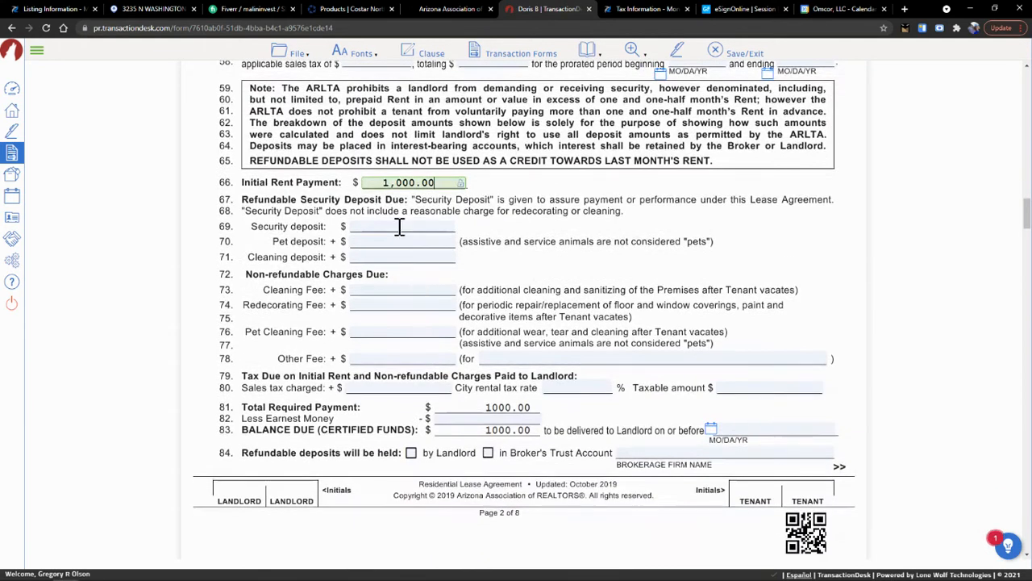
left_click(399, 227)
type("1,0")
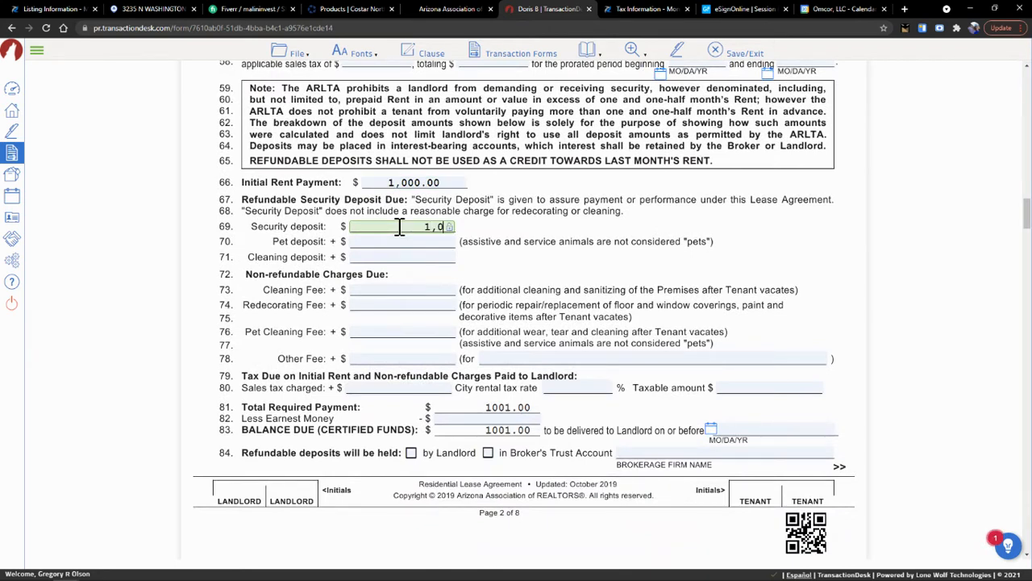
type("00.00")
key("Tab")
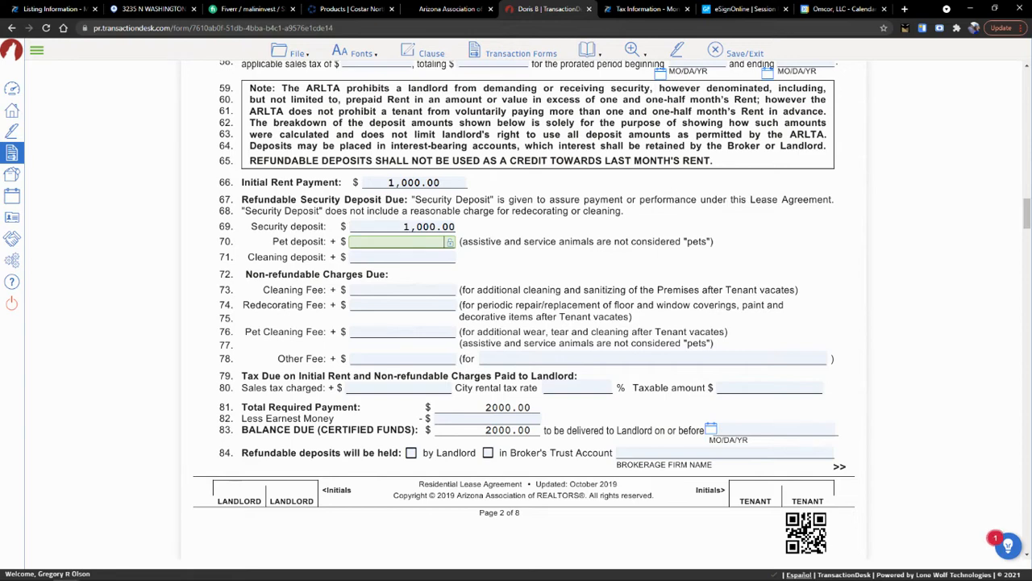
- Set the line 83 balance due date to 02/01/2022 and have Landlord hold refundable deposits
scroll(655, 395, "down", 2)
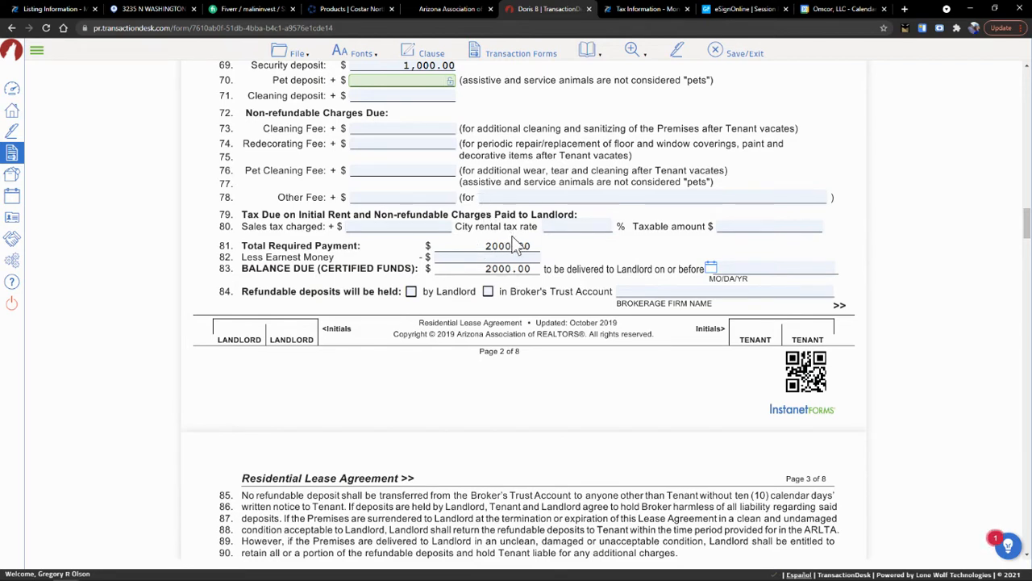
left_click(747, 268)
left_click(713, 269)
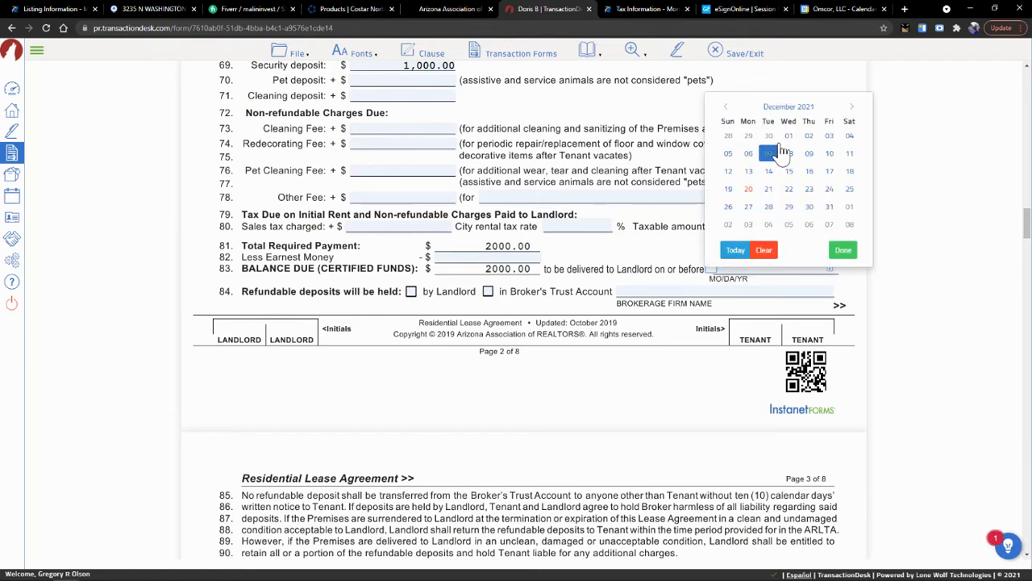
left_click(852, 108)
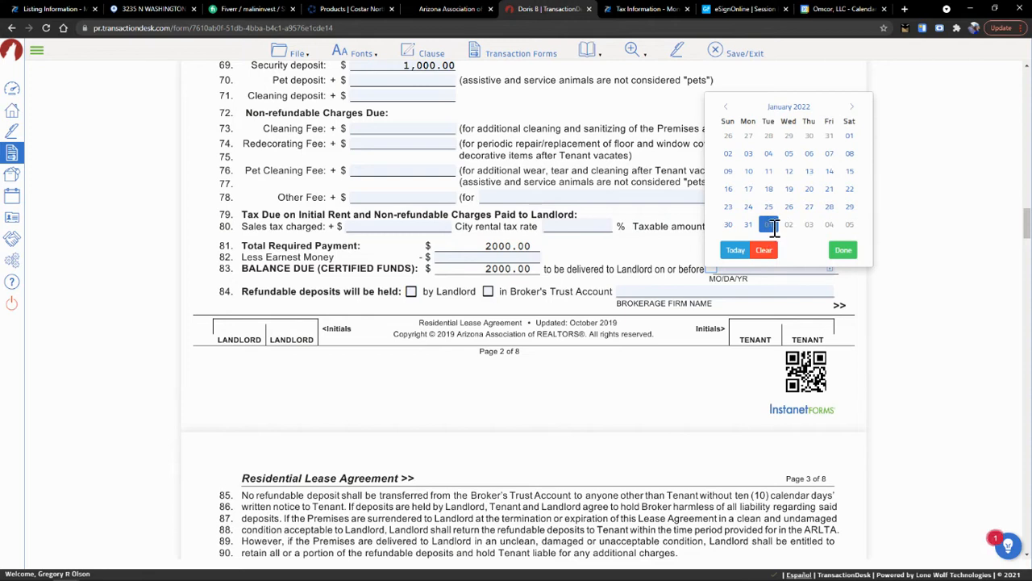
left_click(769, 225)
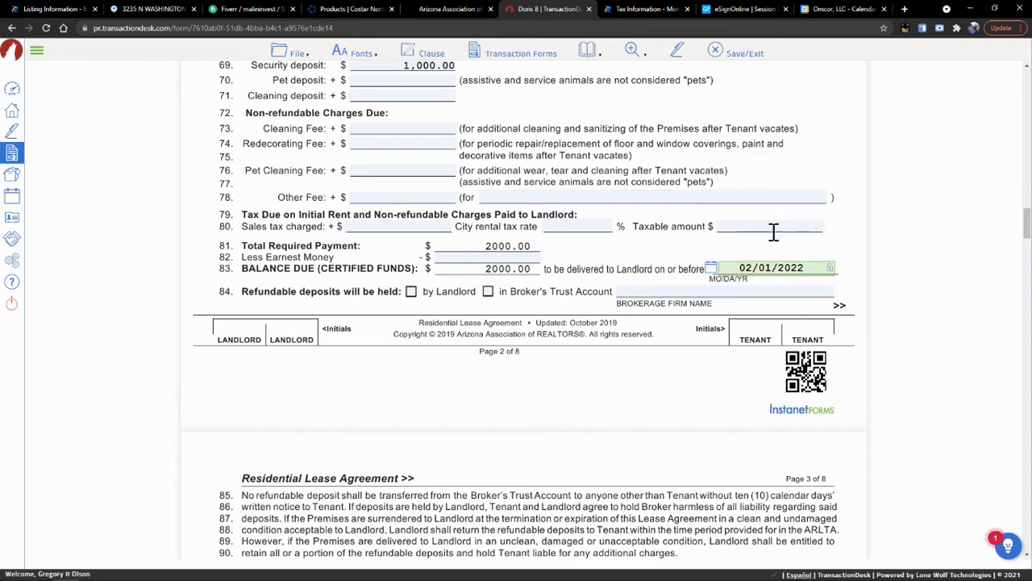
left_click(412, 292)
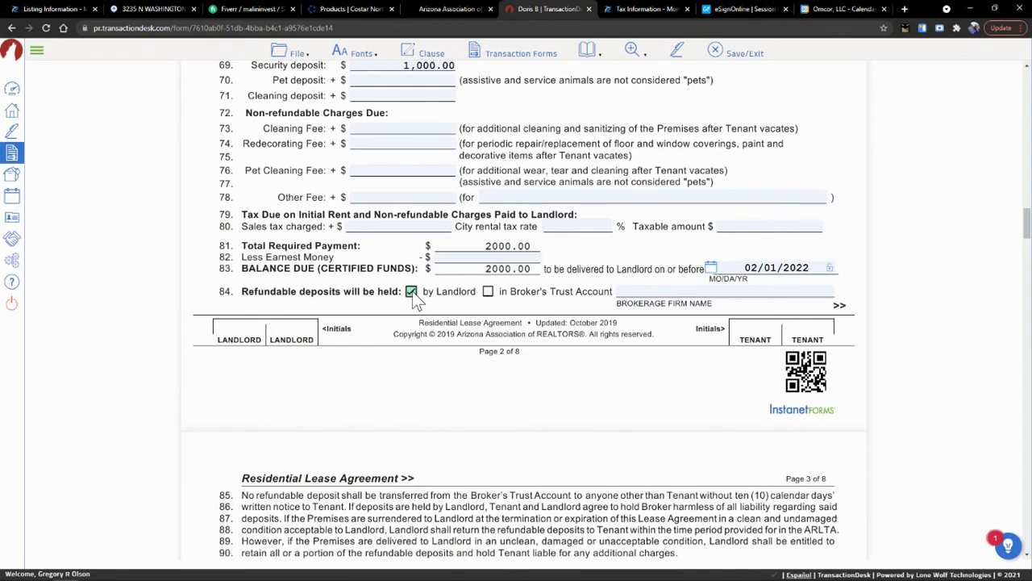
- Allow no pets and provide 2 door keys plus other keys '1 - Laundry 1- Storage'
scroll(482, 337, "down", 5)
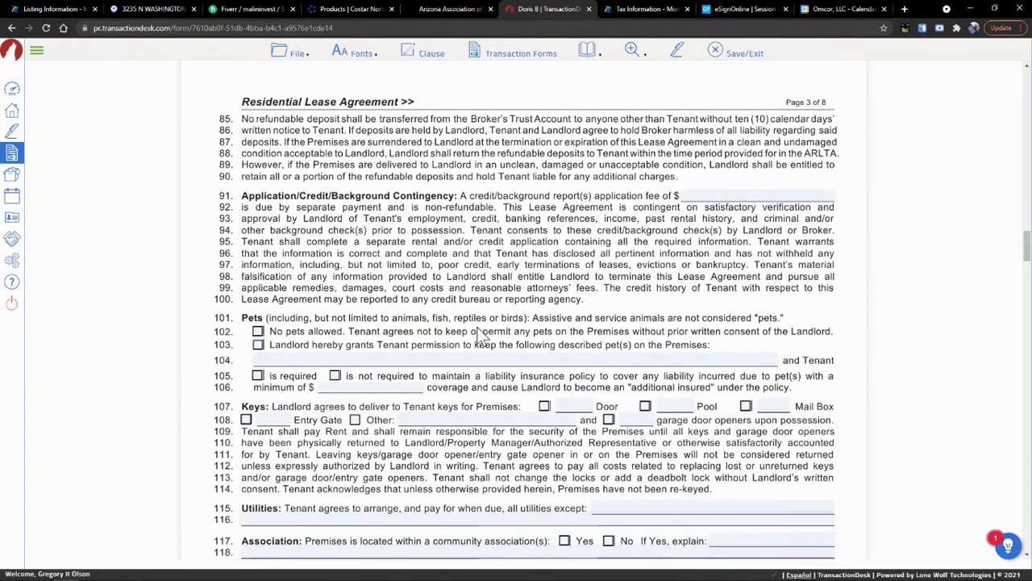
scroll(481, 338, "down", 1)
scroll(481, 338, "down", 1)
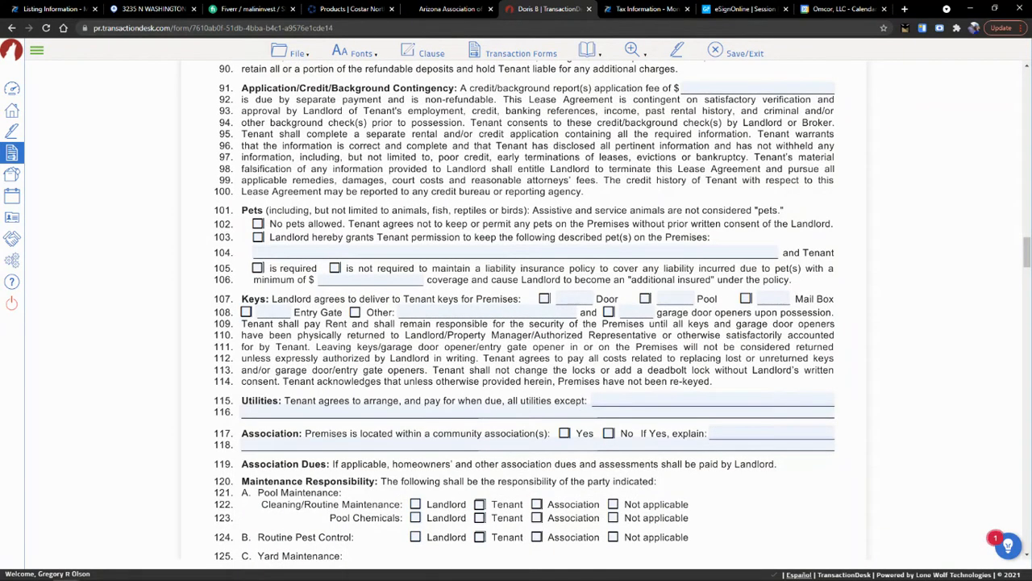
left_click(258, 225)
left_click(545, 299)
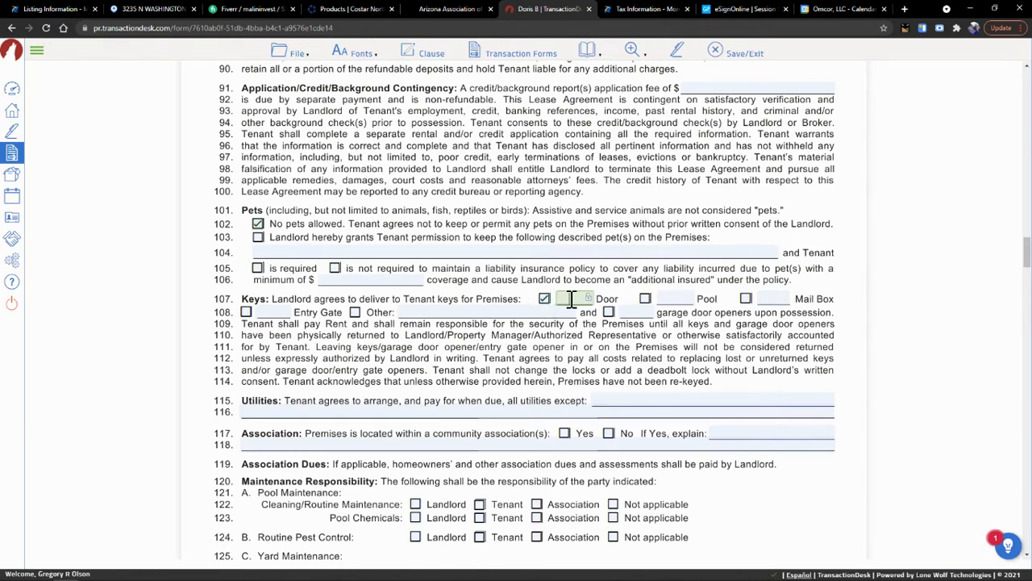
left_click(581, 300)
type("2")
left_click(355, 312)
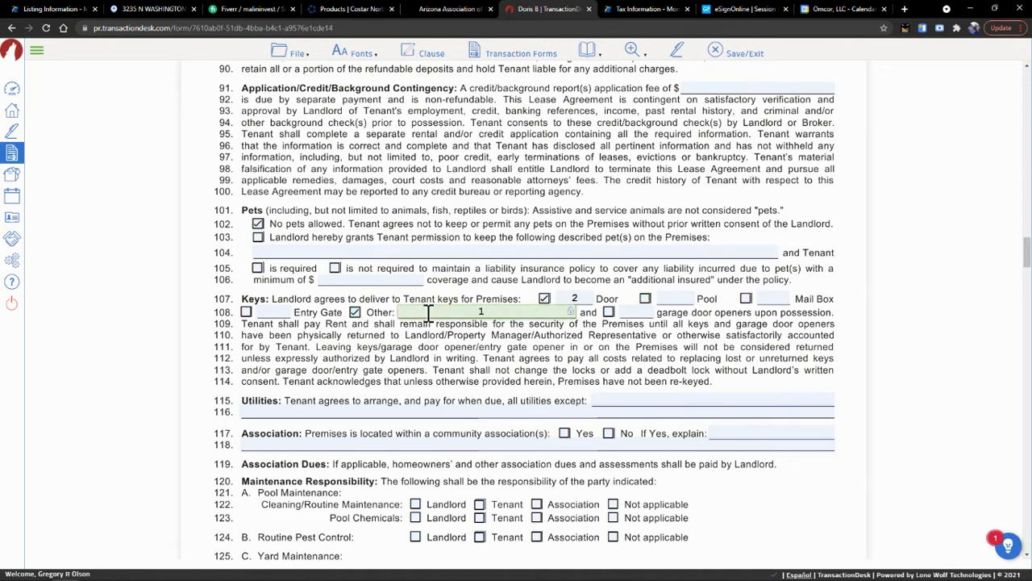
left_click(428, 312)
type("1 - Laundry 1- Storage")
- Exclude water, wastewater, & trash from utilities and mark no community association
left_click(675, 401)
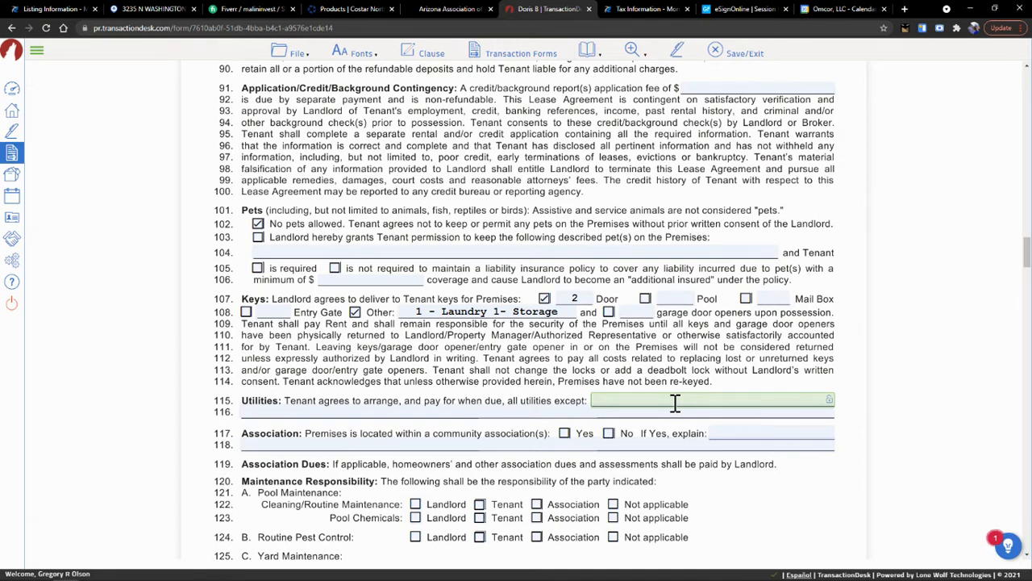
type("water, wastewater ,& trash")
key("Tab")
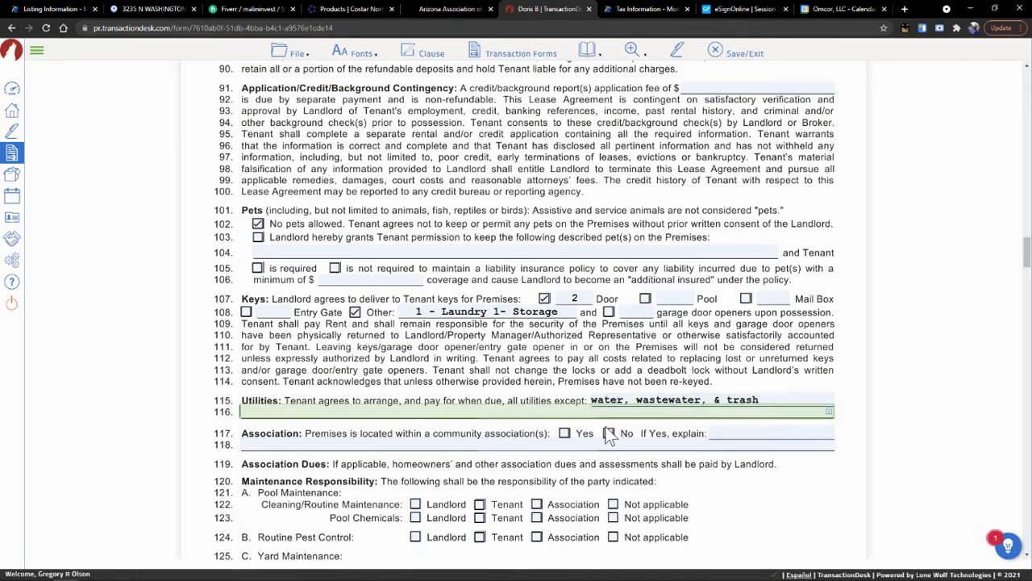
left_click(610, 433)
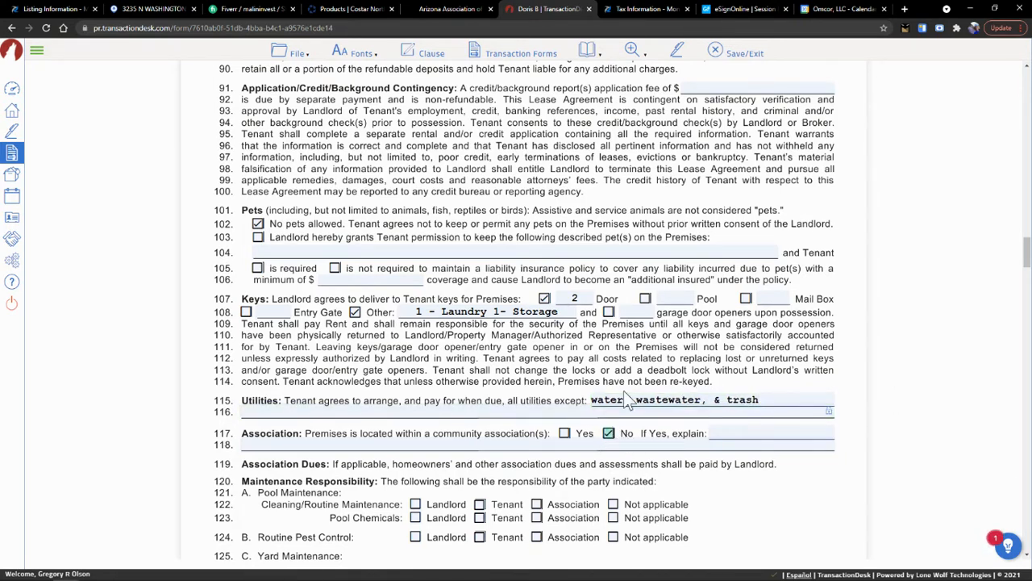
- Mark pool items not applicable, pest control and yards to Landlord, HVAC Filter to Tenant
scroll(628, 401, "down", 4)
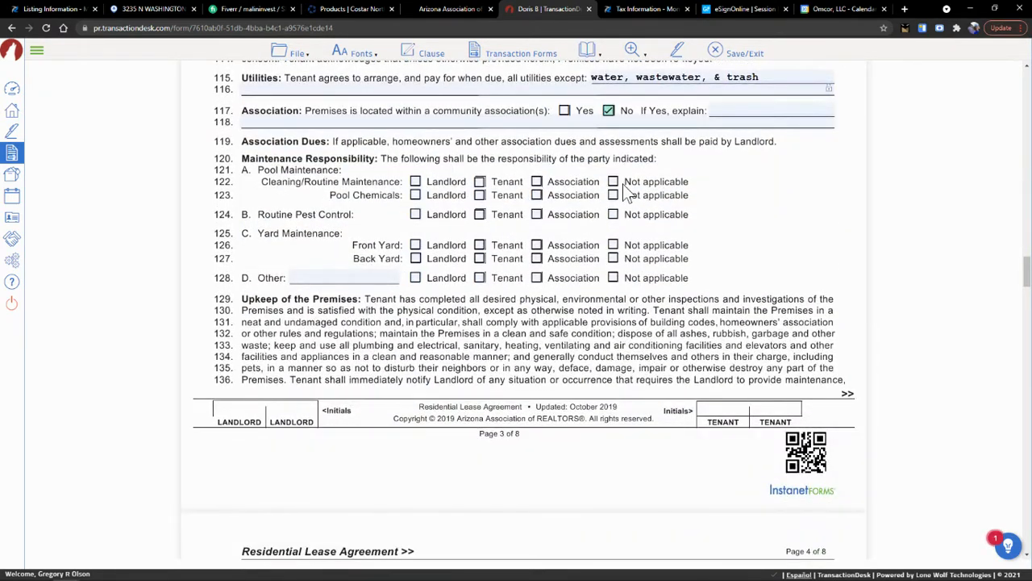
left_click(614, 182)
left_click(613, 196)
left_click(415, 215)
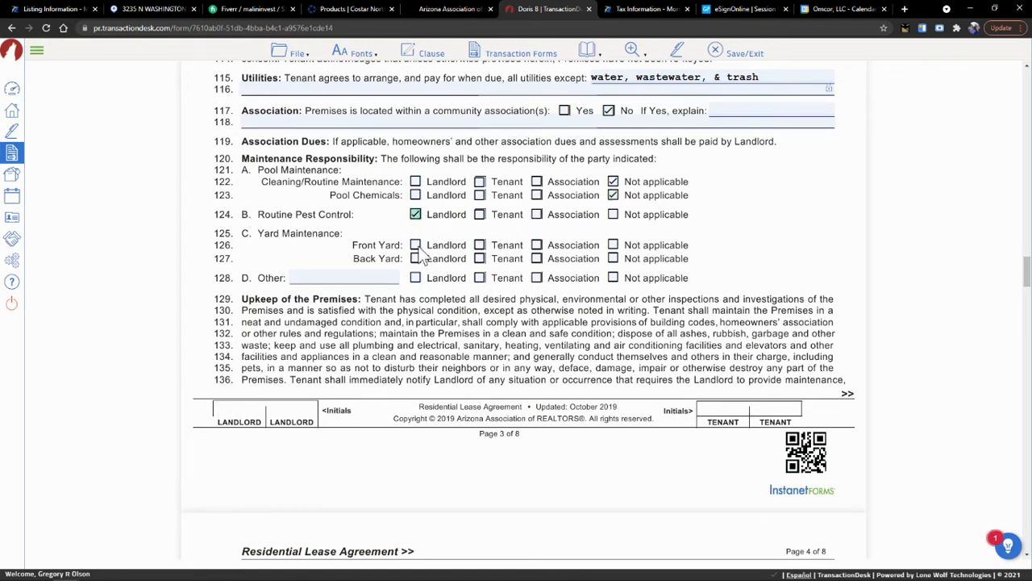
left_click(415, 245)
left_click(415, 259)
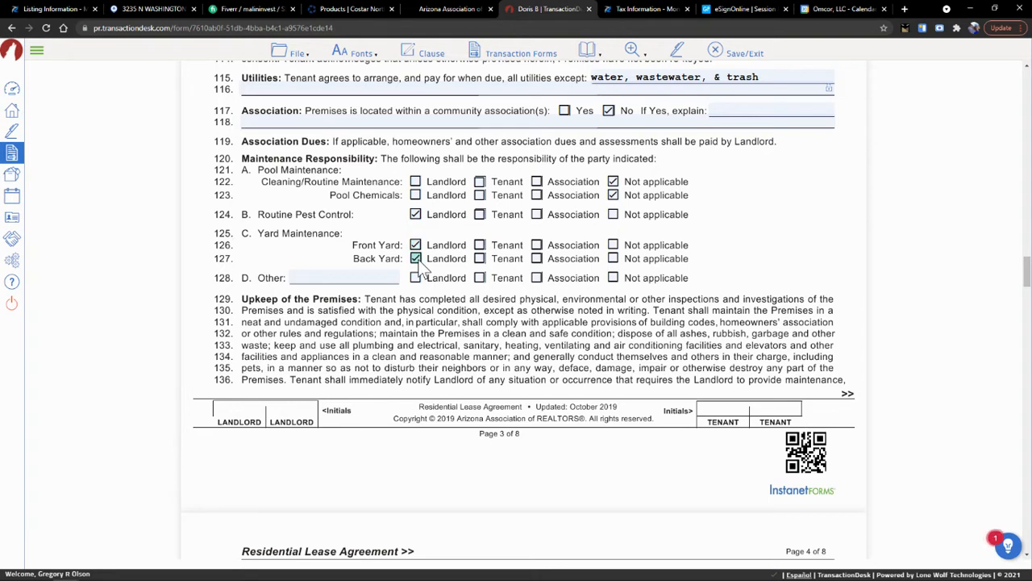
left_click(481, 279)
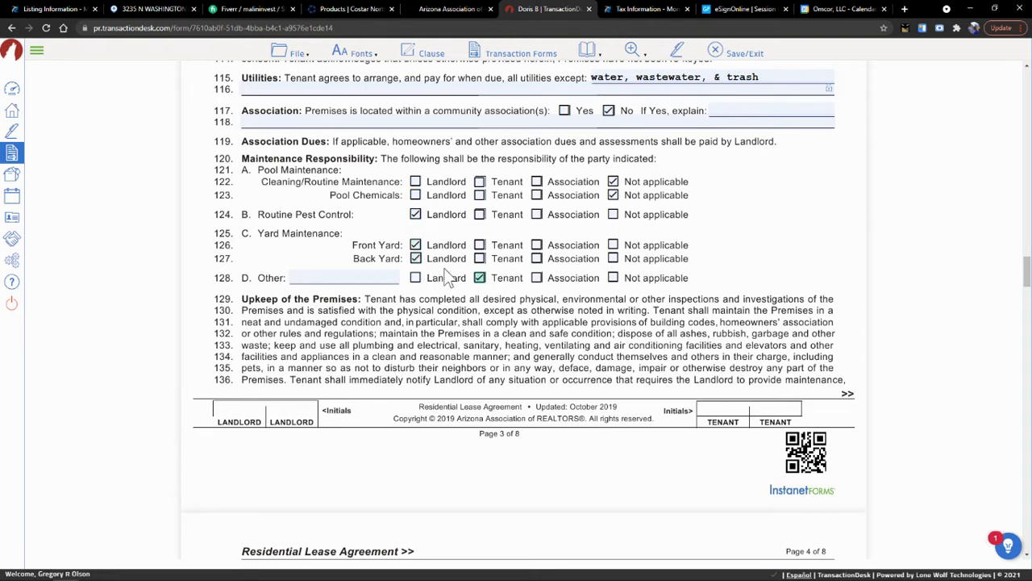
left_click(367, 276)
type("HVAC Filt")
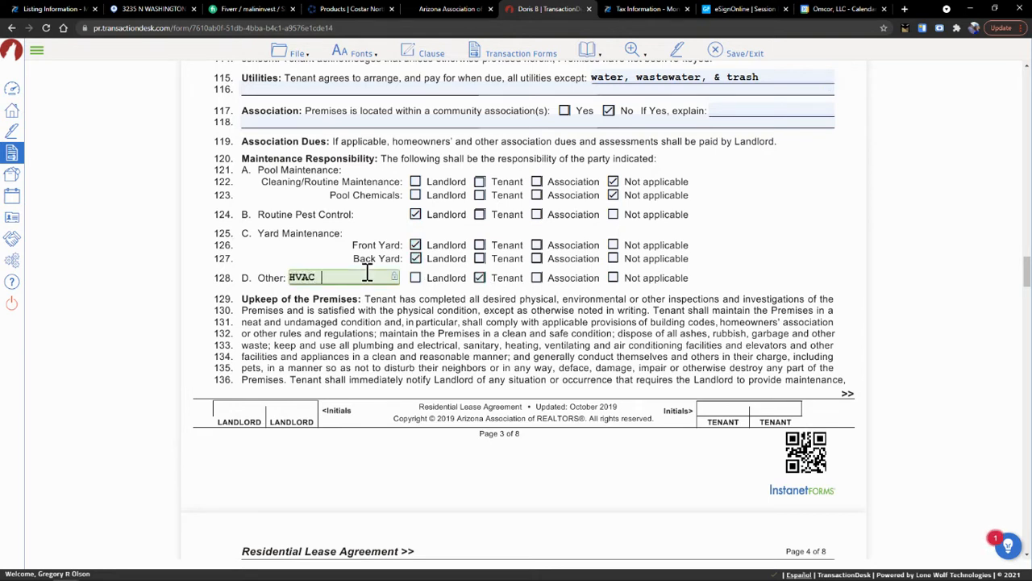
type("ers")
- Declare premises built 1978 or later, with smoke detectors, no CO detectors, and no sprinklers
scroll(410, 308, "down", 5)
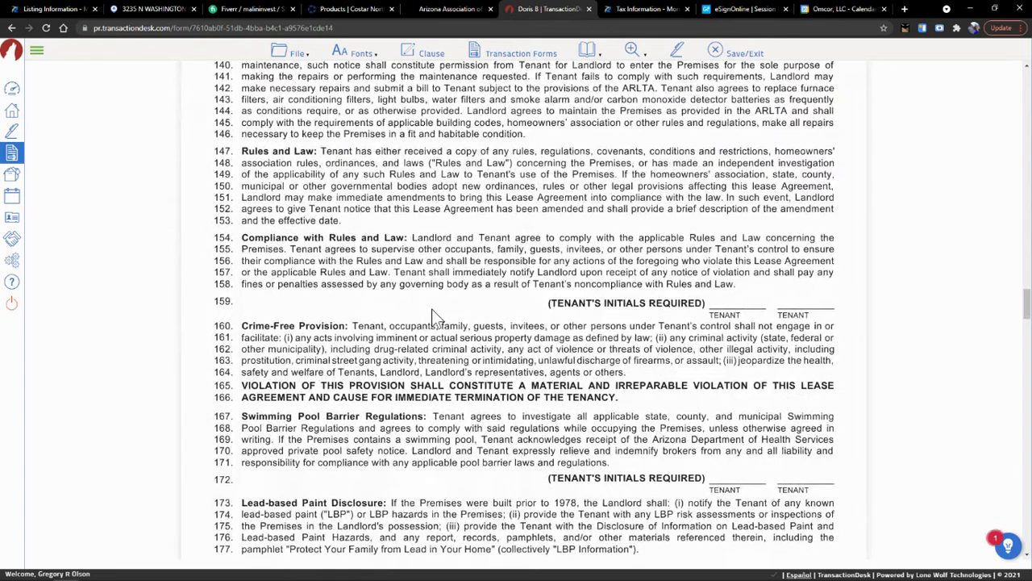
scroll(431, 310, "down", 3)
scroll(436, 319, "down", 1)
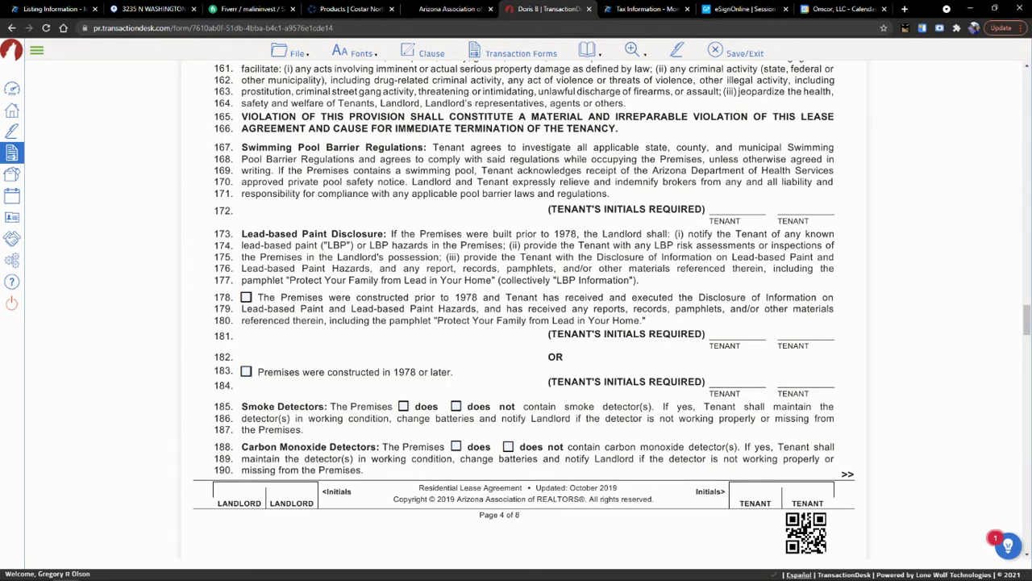
scroll(462, 319, "down", 2)
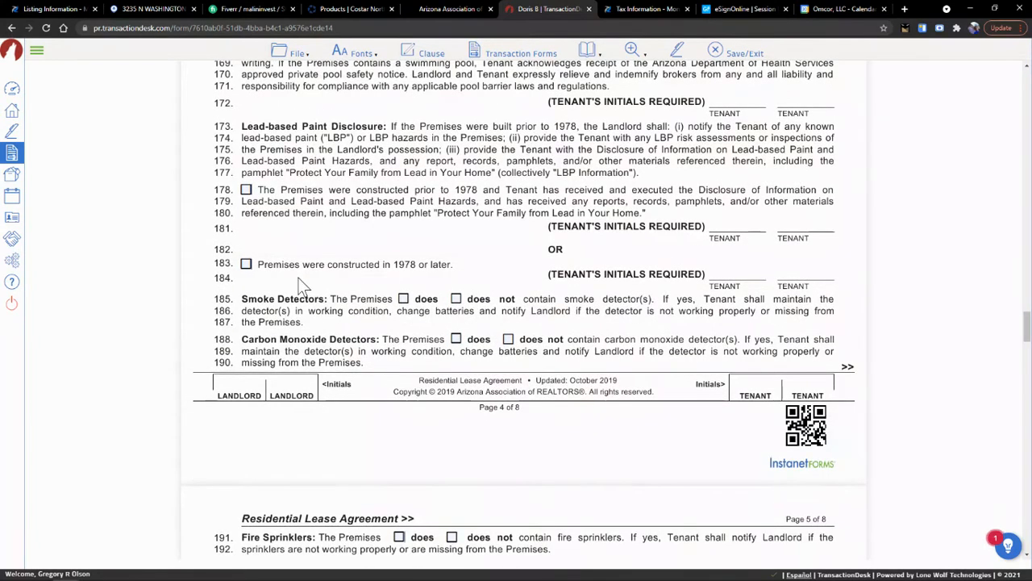
left_click(247, 264)
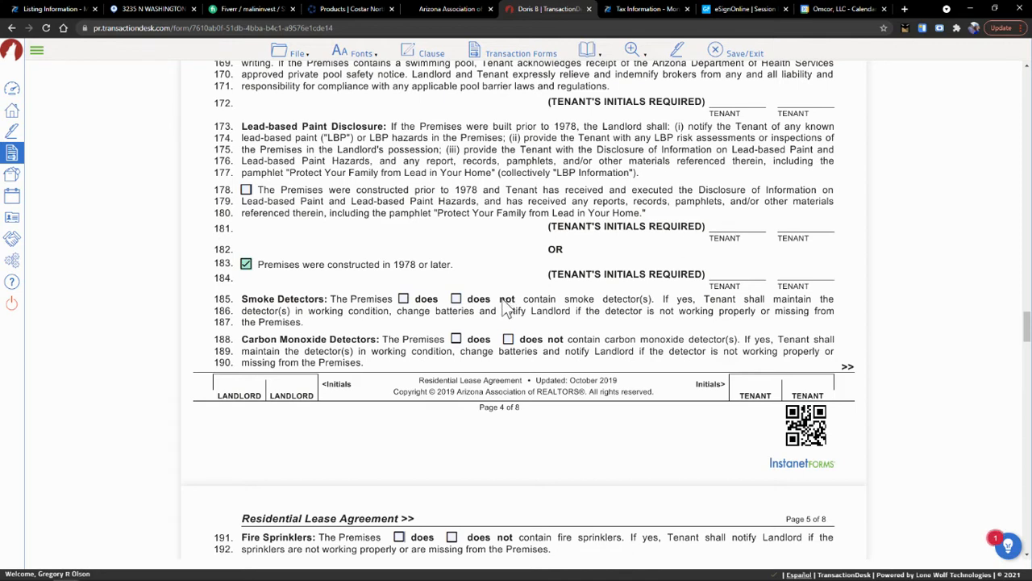
left_click(404, 298)
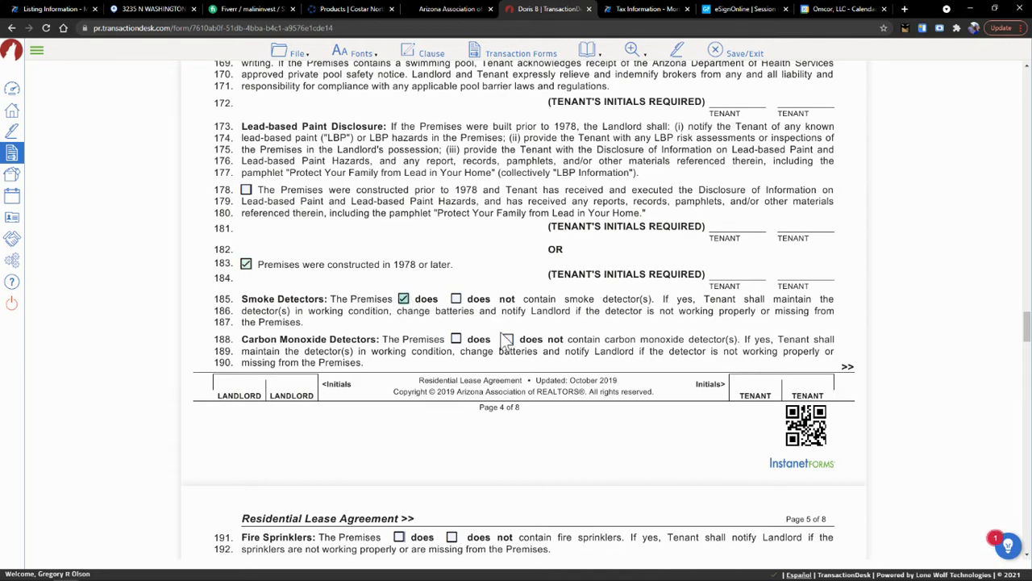
left_click(513, 342)
scroll(513, 342, "down", 5)
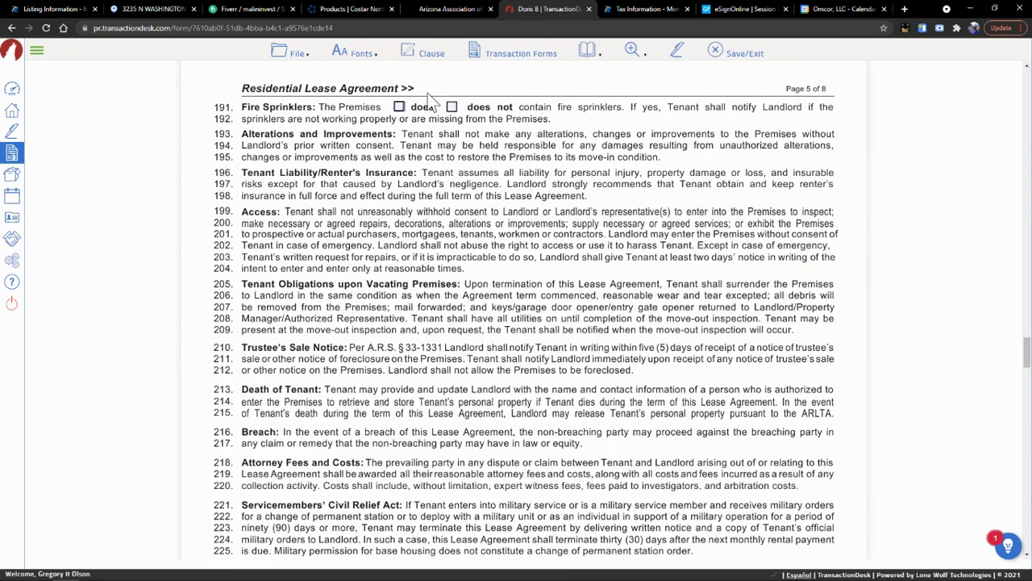
left_click(453, 107)
scroll(509, 272, "down", 10)
scroll(510, 277, "down", 2)
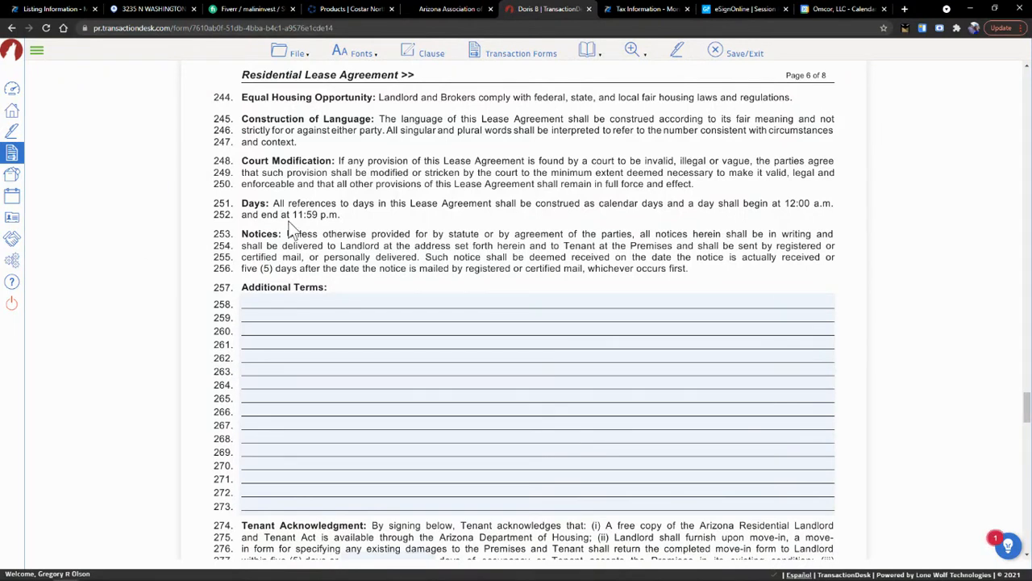
- Enter 'Monthly rent to begin on 1st of February 2021.' in Additional Terms, removing stray text
left_click(425, 300)
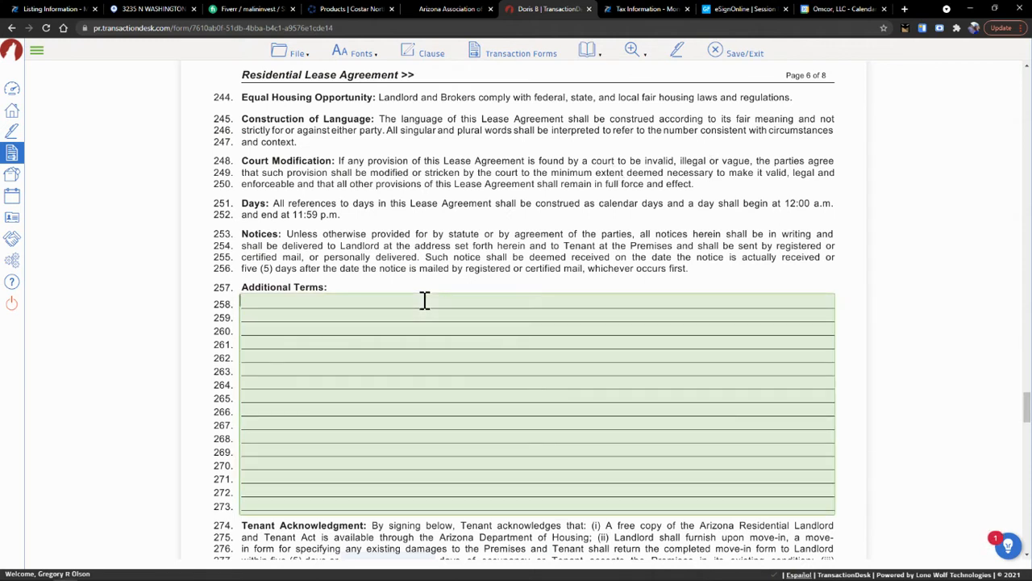
type("Monthly ")
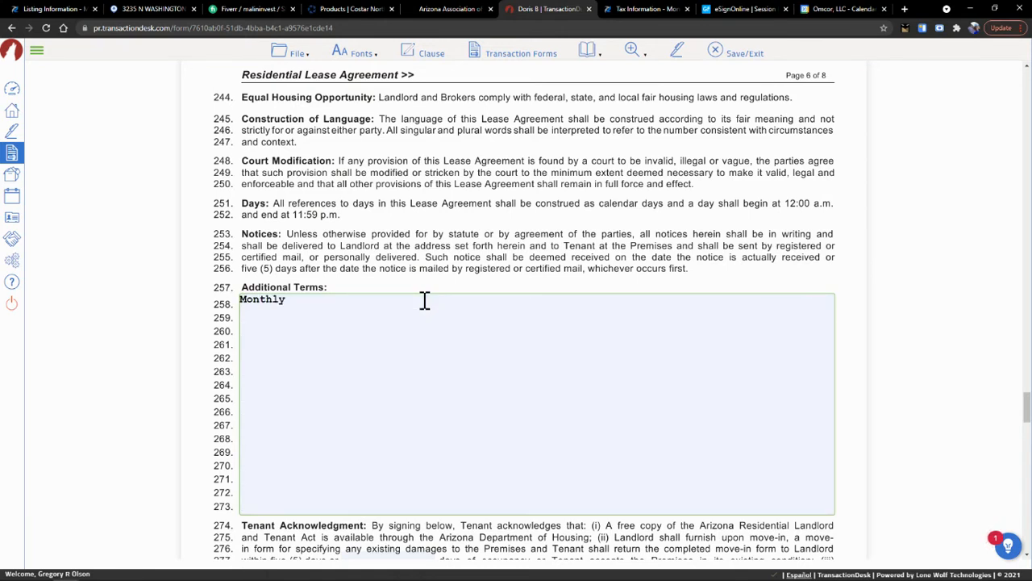
type("rent to begin on 1st of February ")
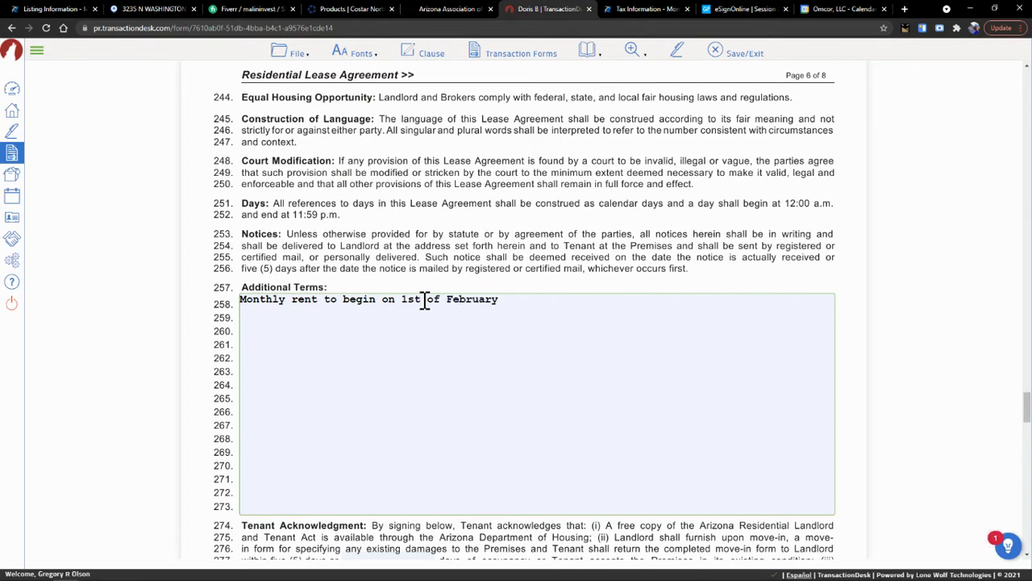
type("2021. If")
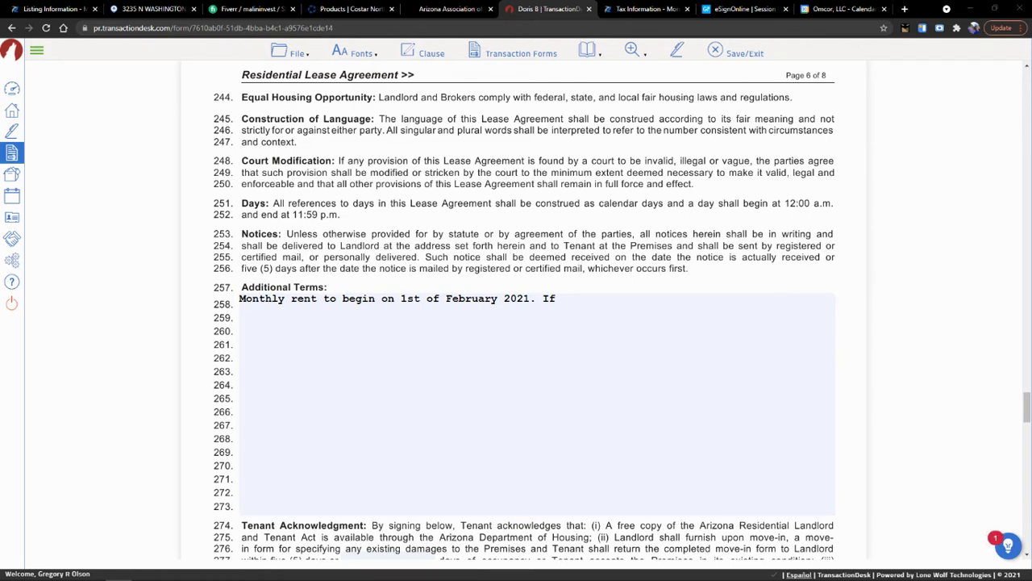
left_click(554, 296)
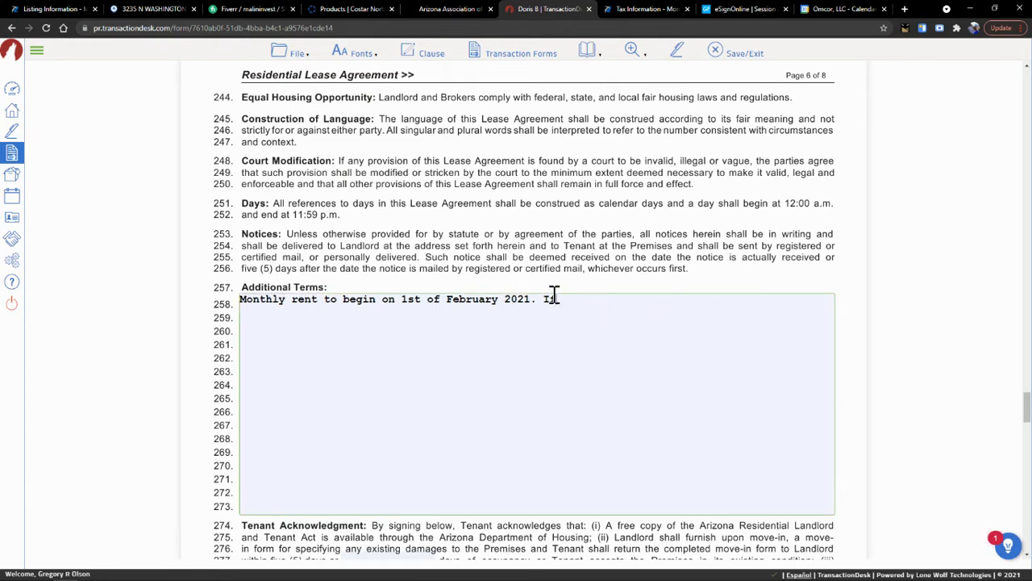
key("BackSpace")
key("BackSpace")
key("ctrl+v")
left_click_drag(686, 299, 547, 308)
key("BackSpace")
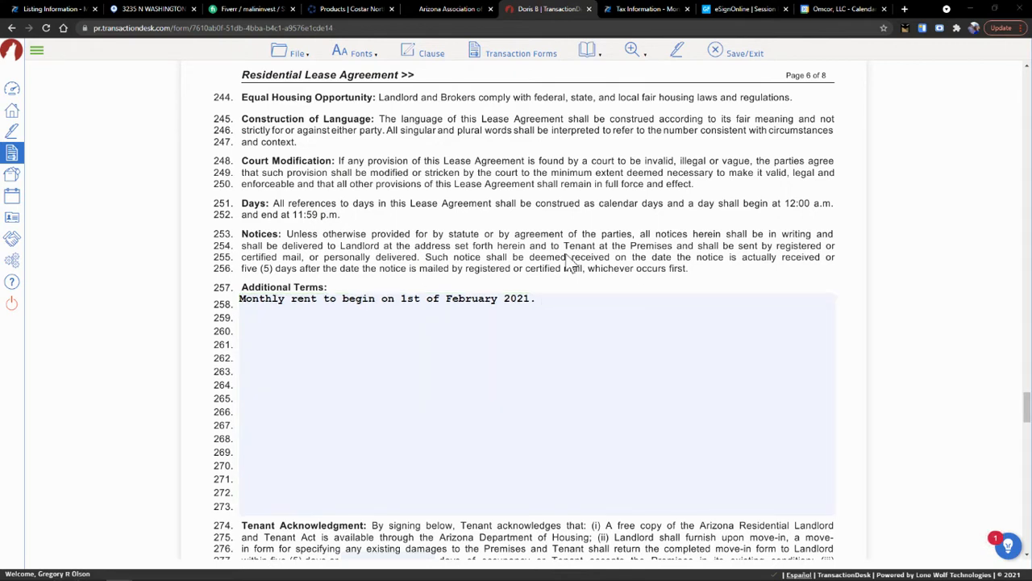
left_click(568, 299)
left_click(568, 299)
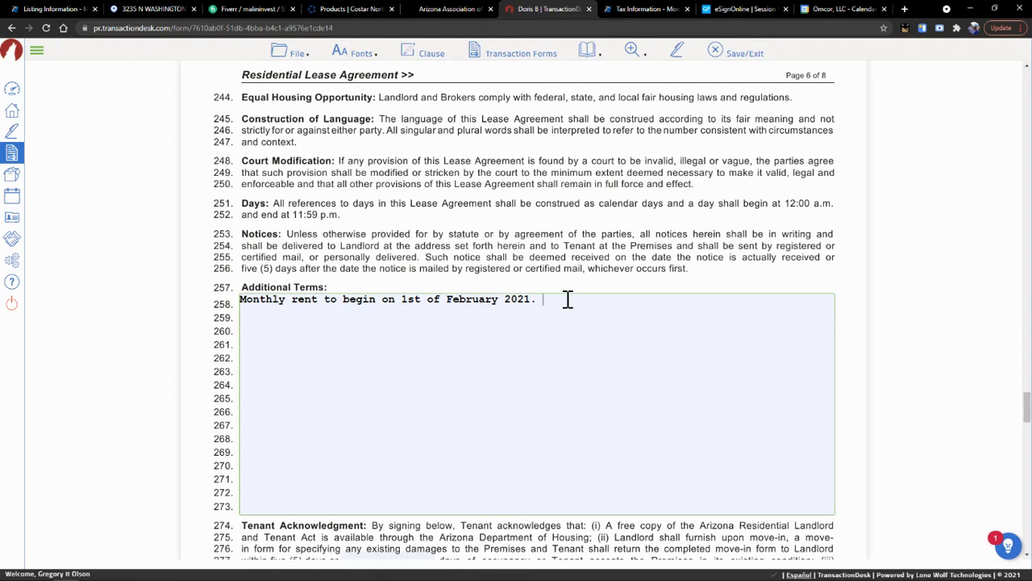
- Type the late-fee clause (from the 6th, $10 per day) and start the e-cigarette no-smoking clause
type("If monthly rent is paid late, the init")
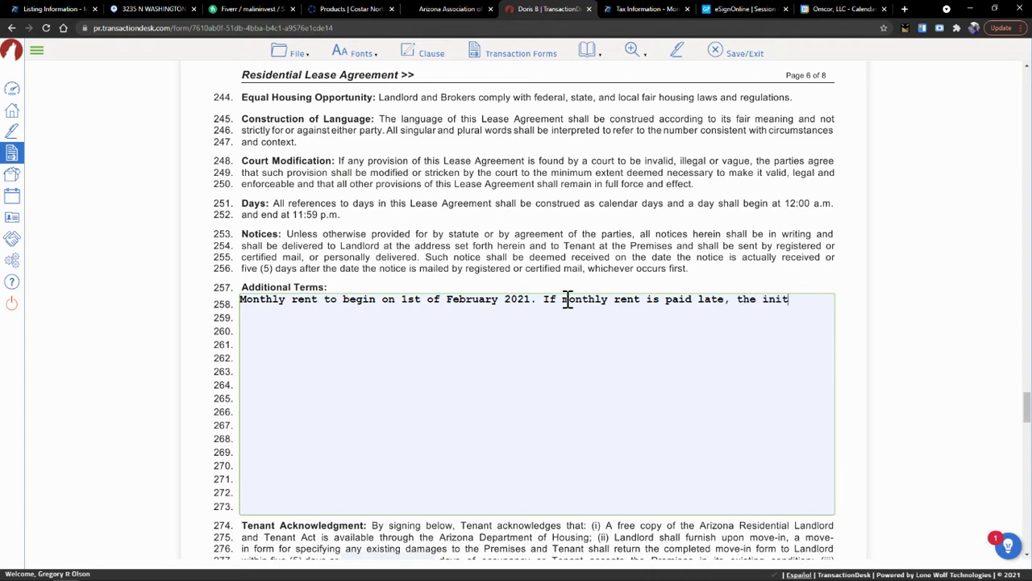
type("ial lat")
type("e will be assessed ")
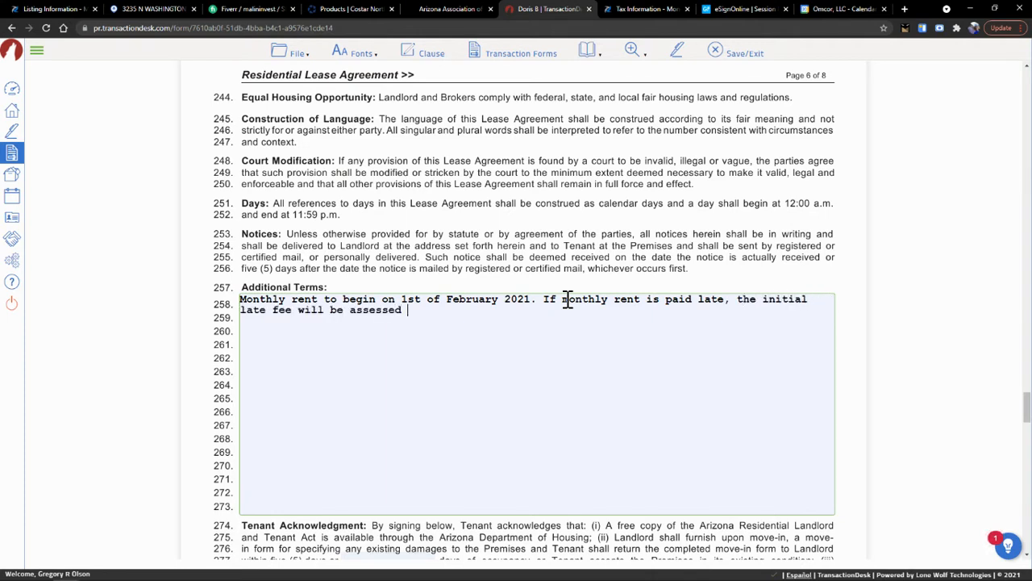
type("on the 6th of the month")
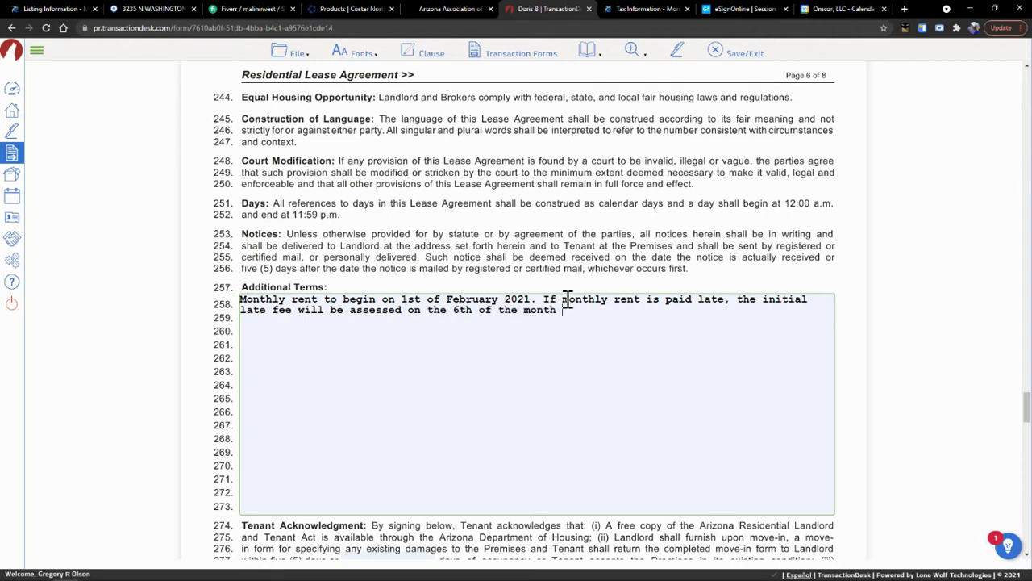
type(" and will accumulate at ")
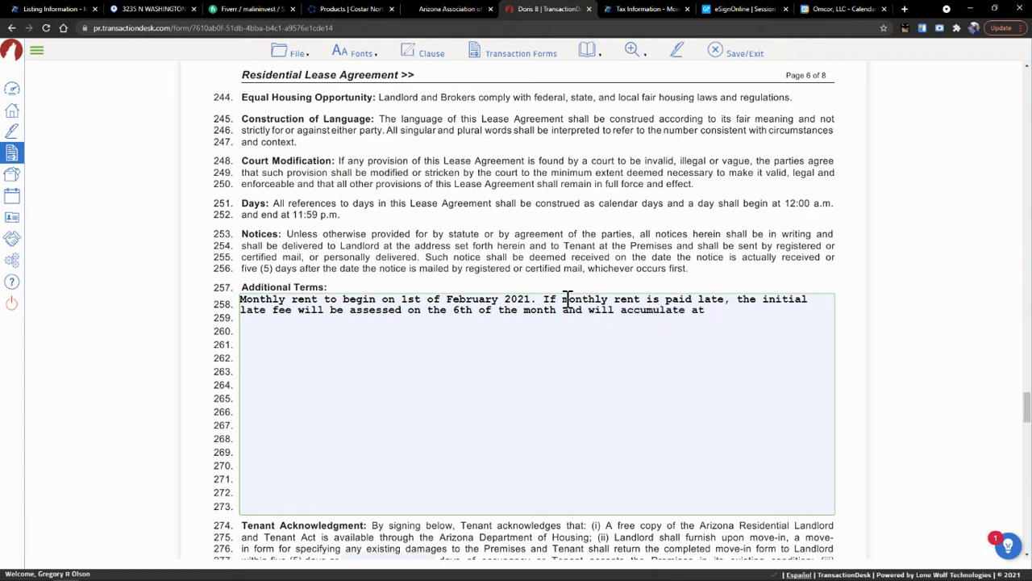
type("$10 per day each day after")
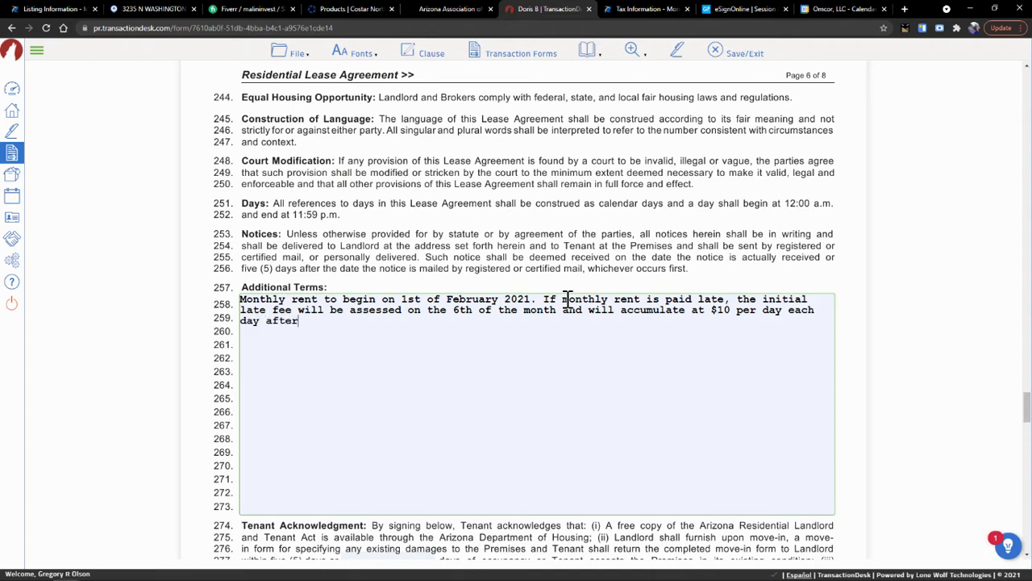
type(", until rent is paid in full f")
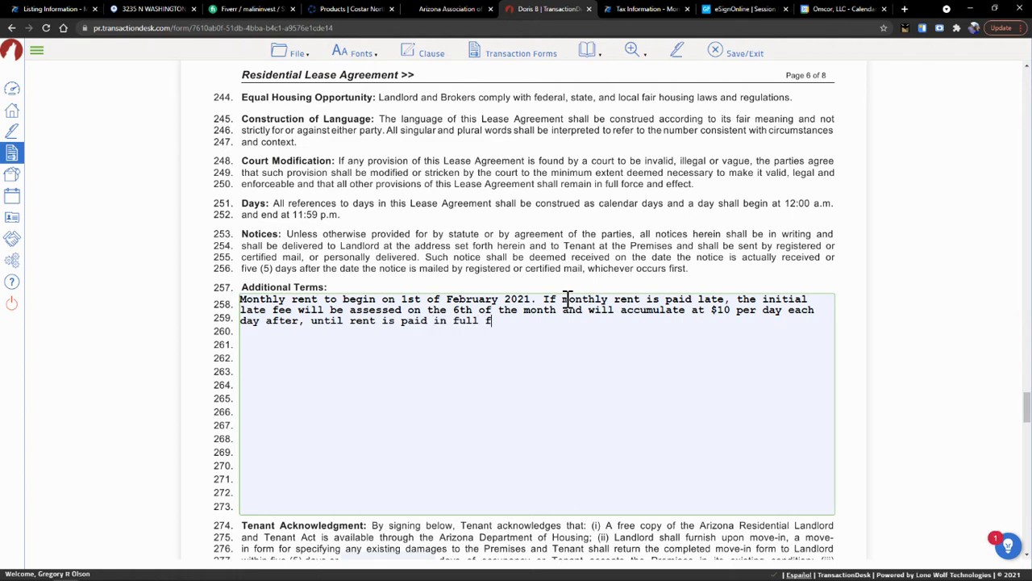
type("or the month.")
type("Smoking of any kind ")
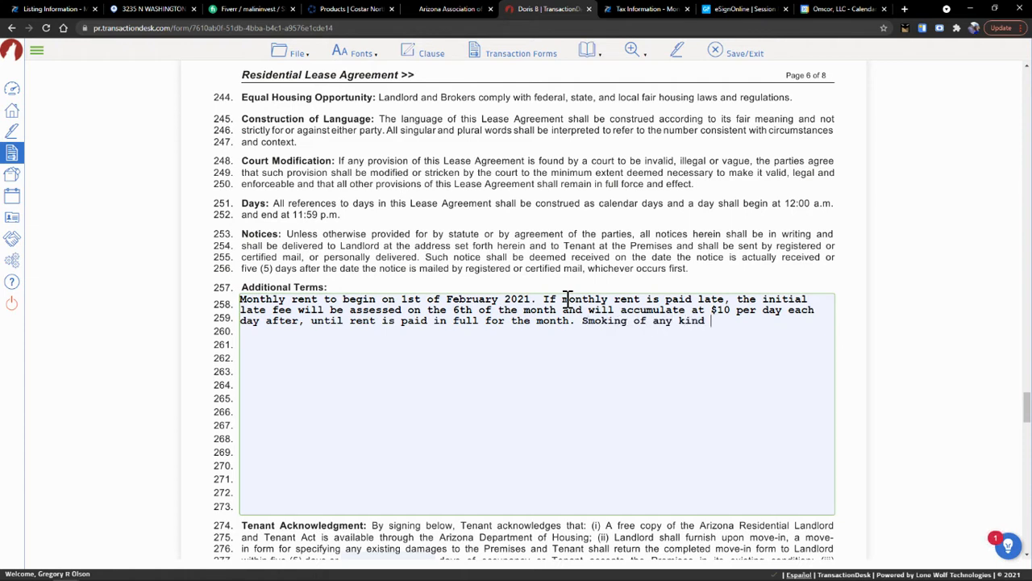
type("including e-cigrat")
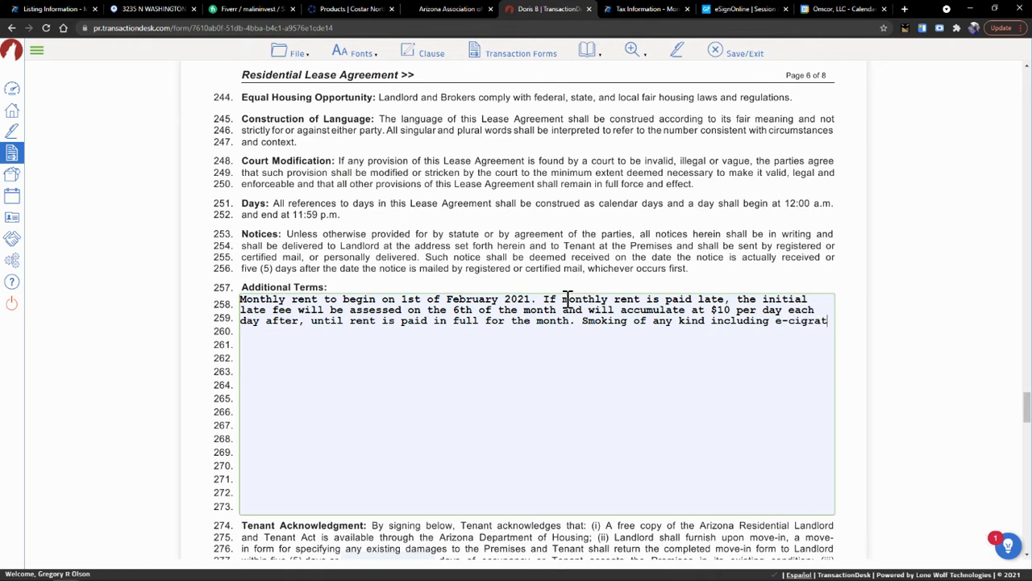
type("tes")
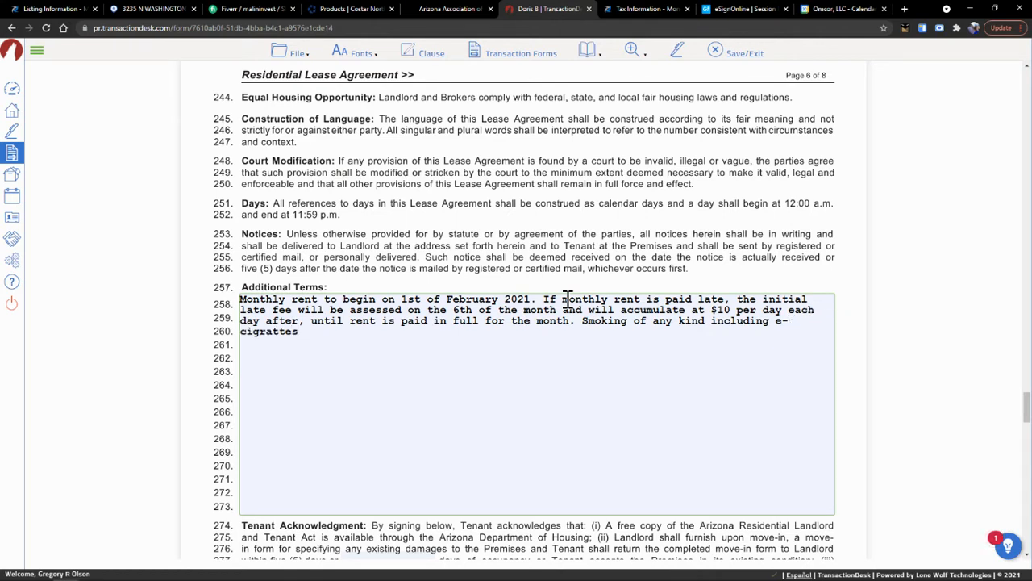
type(" is not allowed in the home")
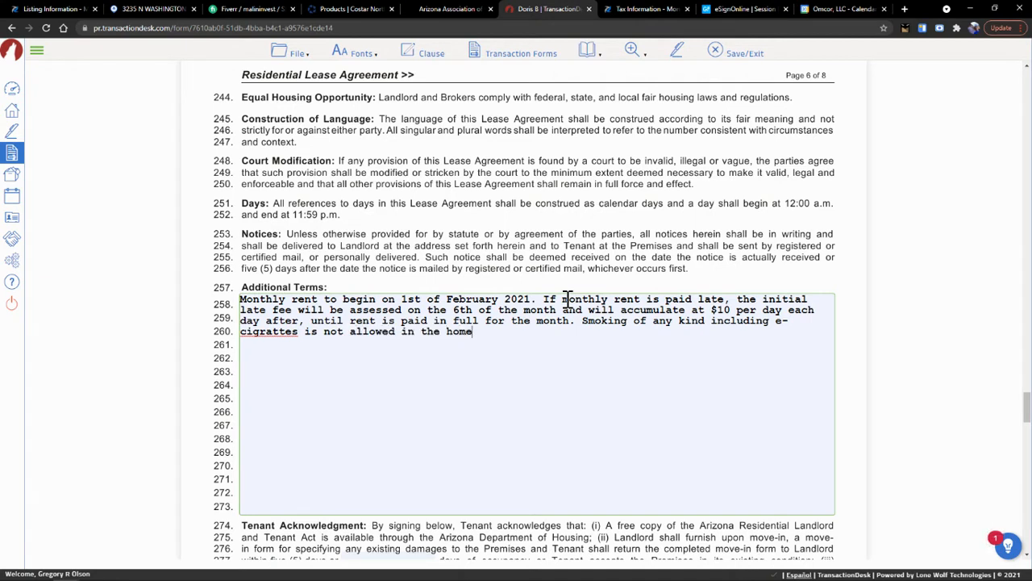
type(" or on the property at any time.")
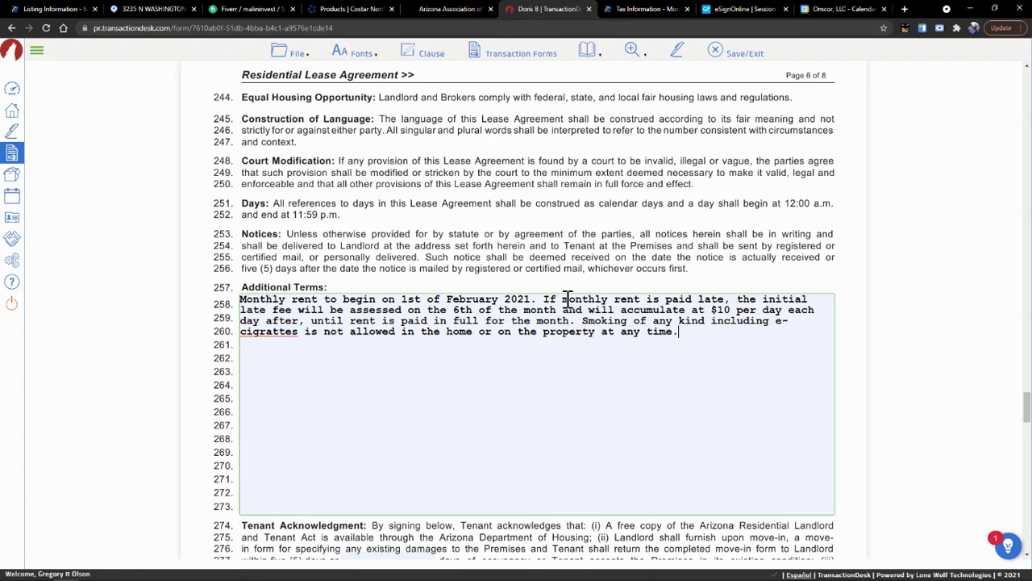
type(" A ingle co")
- Correct 'cigrattes' to 'cigarettes' and delete the stray half-word and extra apostrophe
key("BackSpace")
key("BackSpace")
key("BackSpace")
key("BackSpace")
key("BackSpace")
key("BackSpace")
key("BackSpace")
double_click(270, 334)
right_click(272, 340)
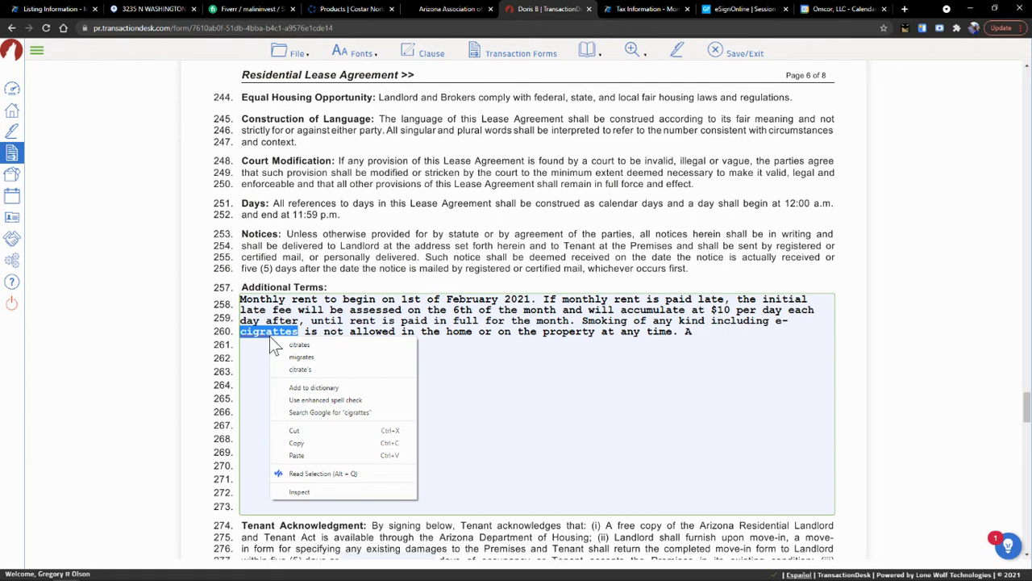
left_click(268, 334)
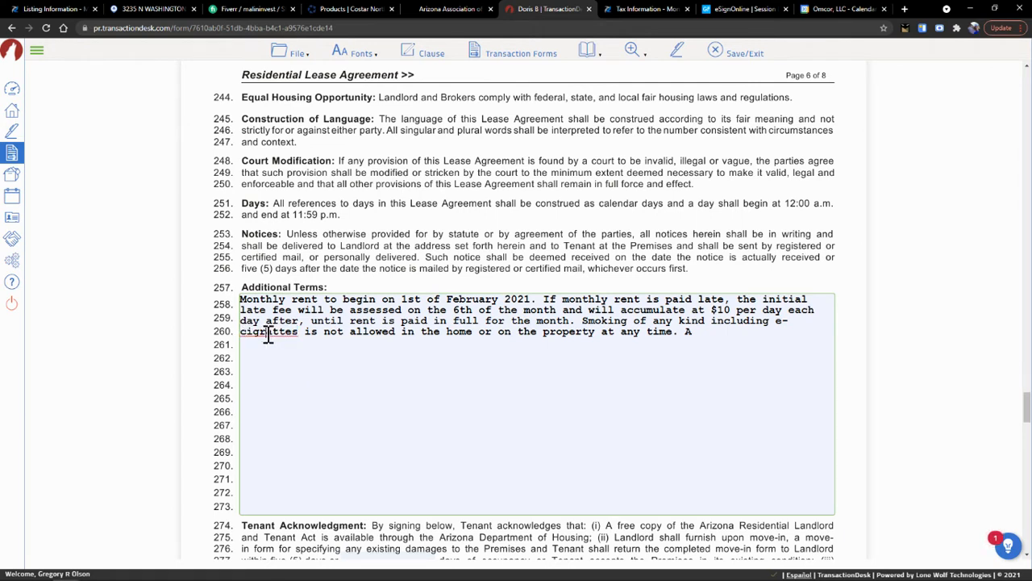
type("a")
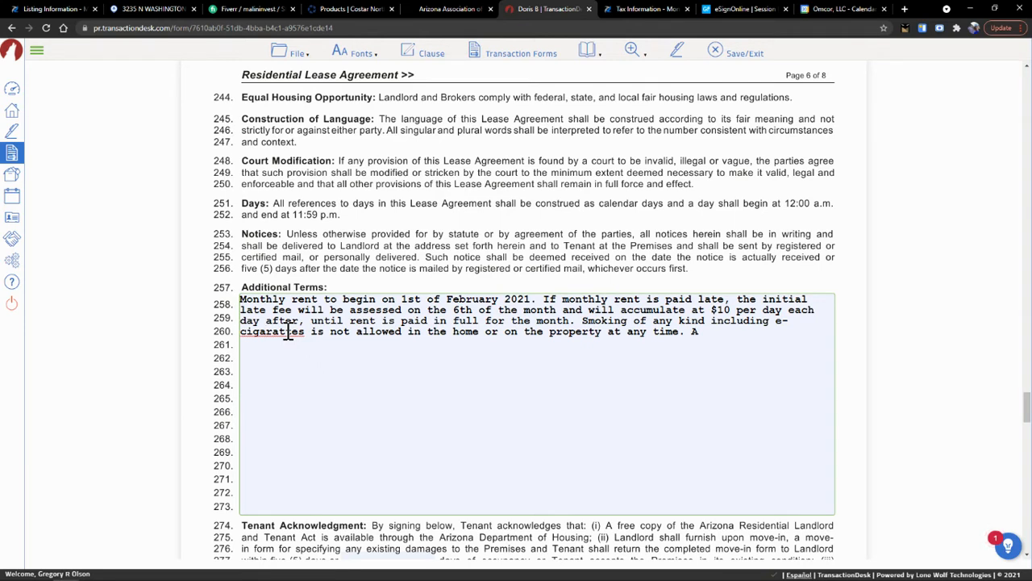
right_click(293, 338)
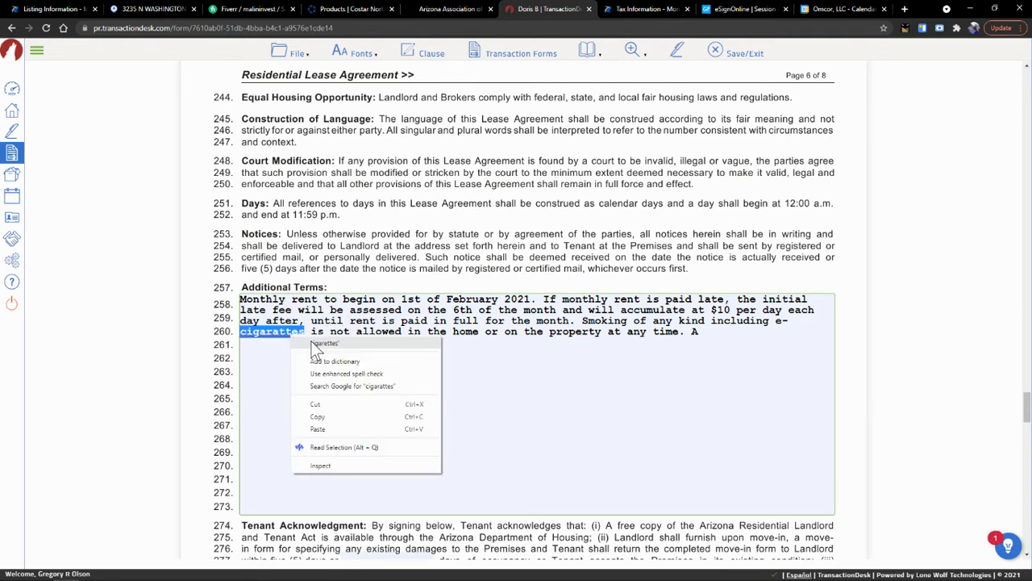
left_click(316, 343)
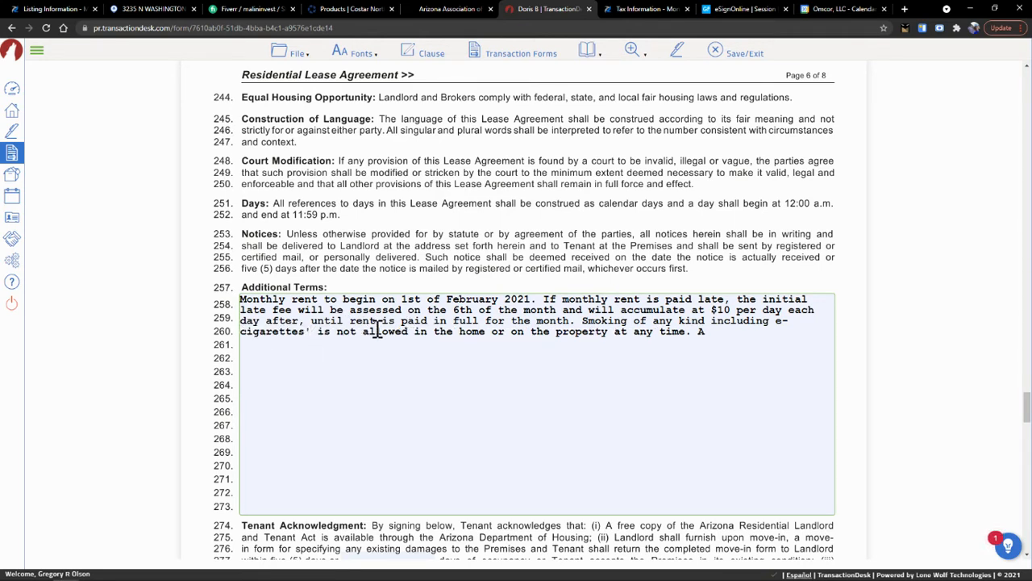
key("BackSpace")
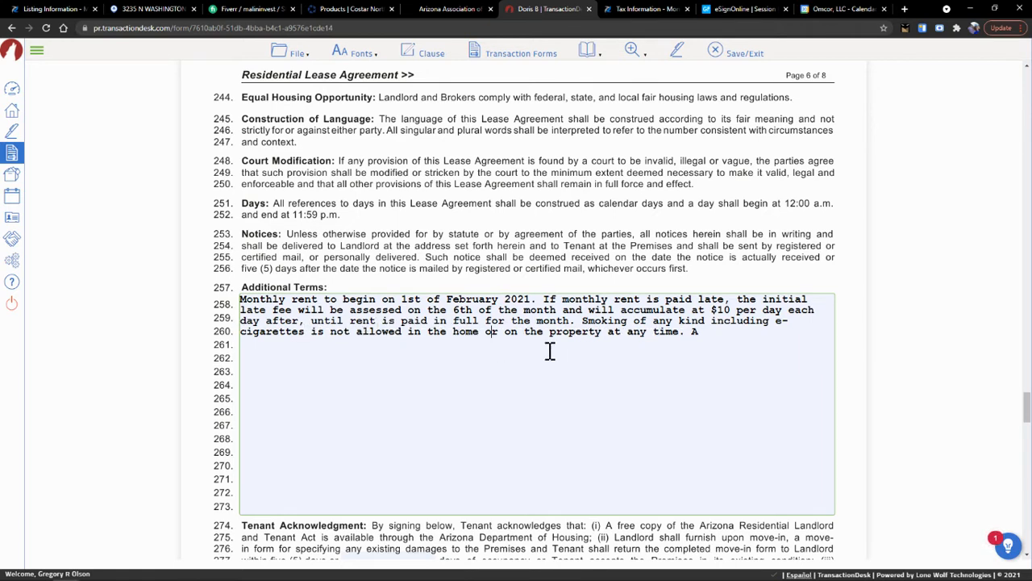
- Type the parking terms: single covered space for 'Unit B', first-come uncovered parking, guests on street
left_click(742, 334)
type("single")
type("covered parking space is reser")
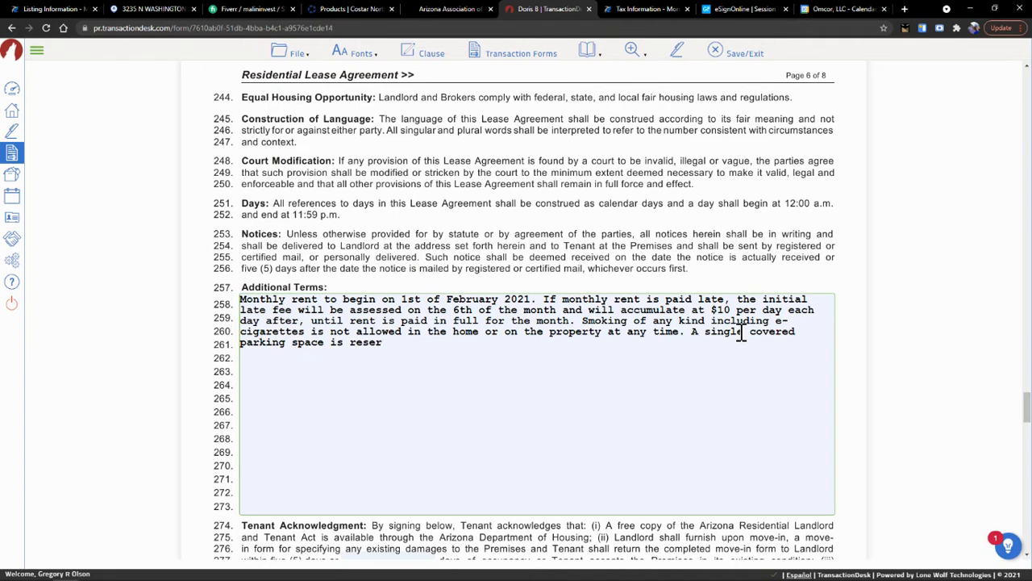
type("ved fo")
type("'Unit B'. All other parking is first")
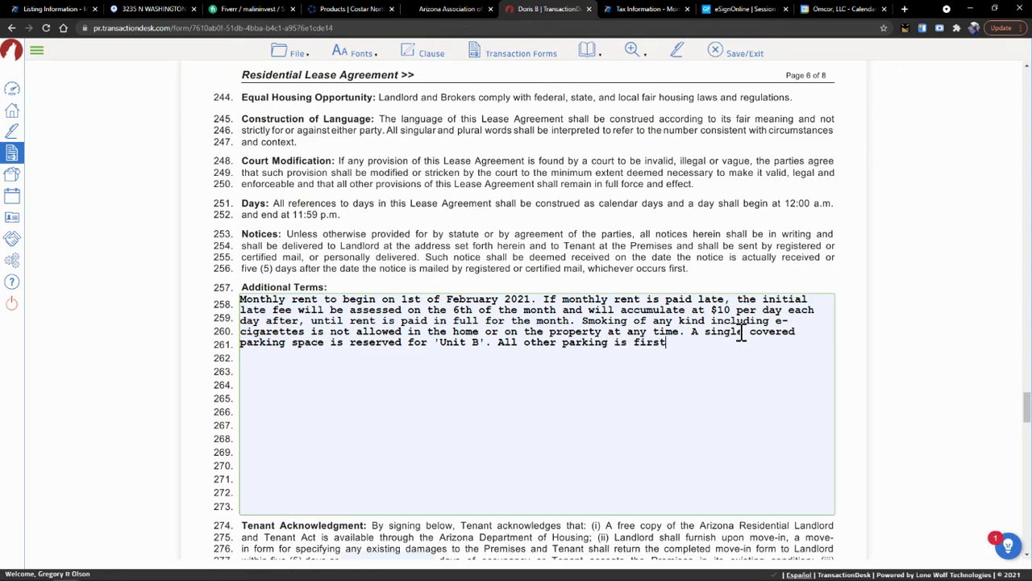
key("BackSpace")
key("BackSpace")
key("BackSpace")
key("BackSpace")
key("BackSpace")
key("BackSpace")
key("BackSpace")
key("BackSpace")
key("BackSpace")
key("BackSpace")
key("BackSpace")
key("BackSpace")
key("BackSpace")
key("BackSpace")
key("BackSpace")
key("BackSpace")
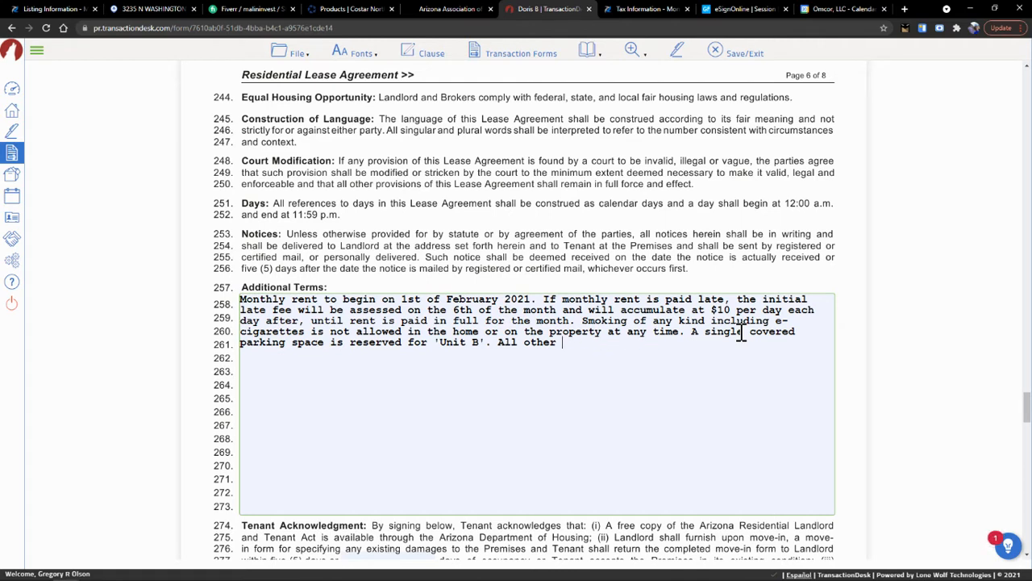
type("uncovered parking")
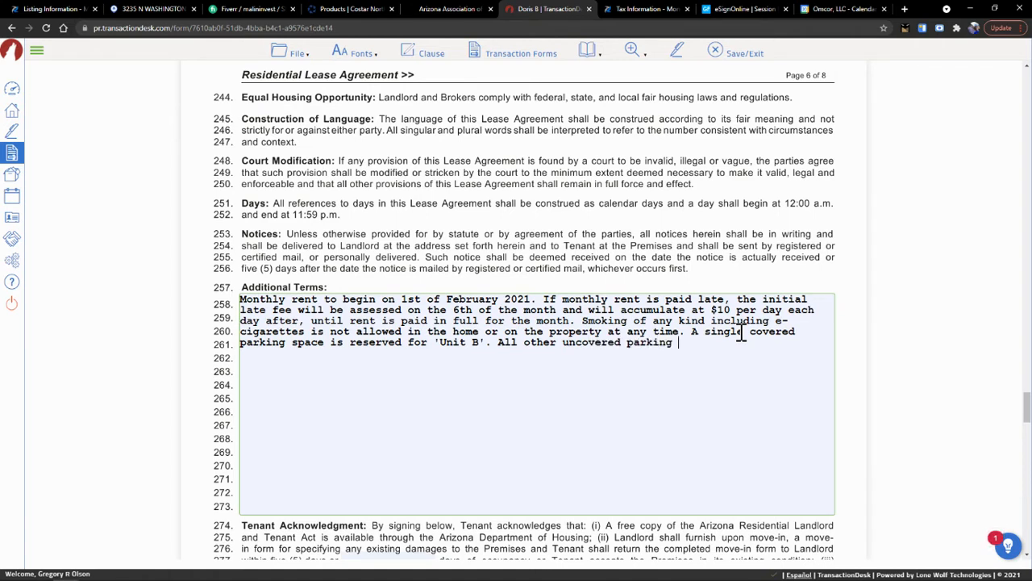
type(" is first come first serv")
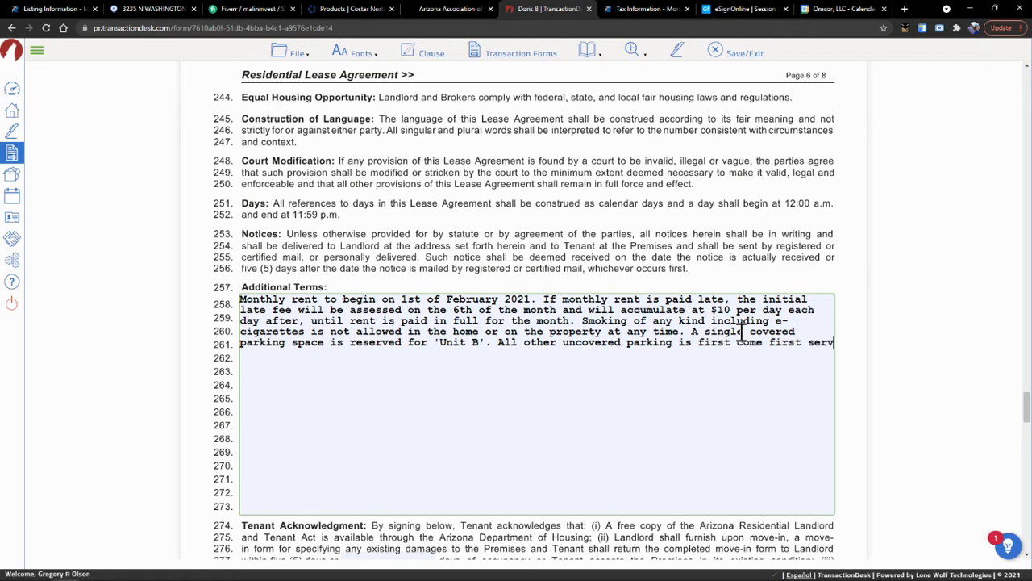
type("e for tena")
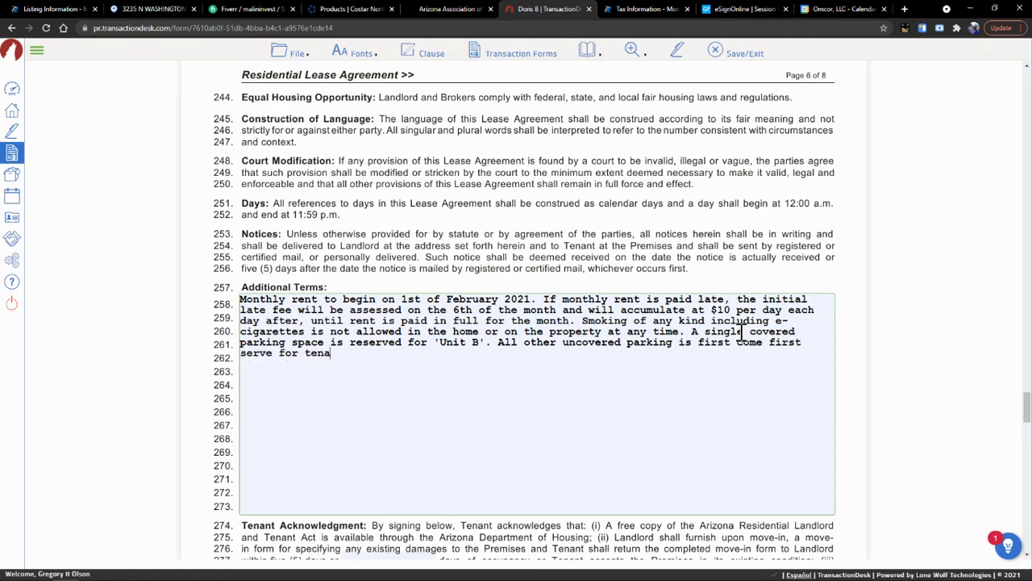
type("nts only. All guests to ")
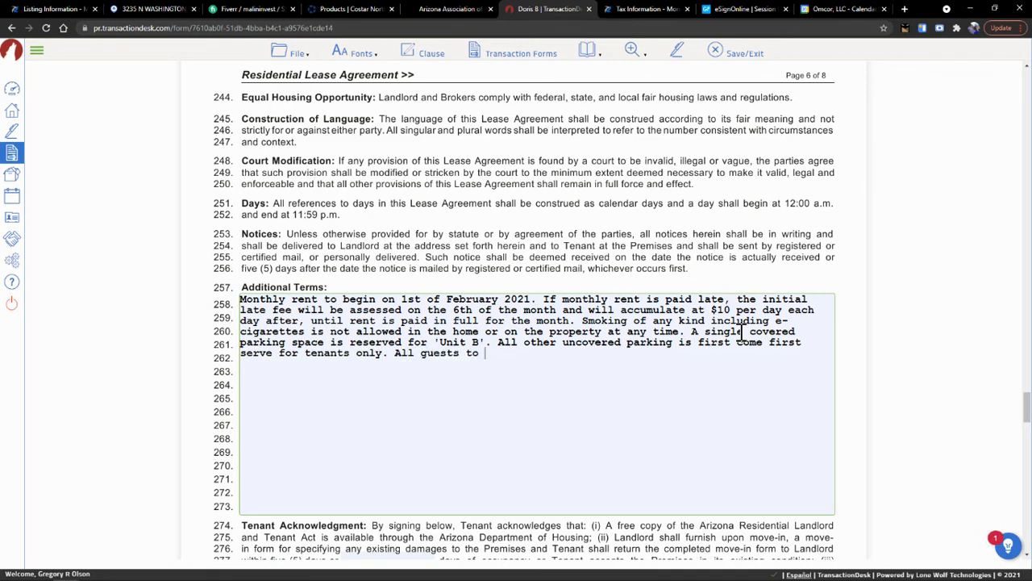
type("park on the street.")
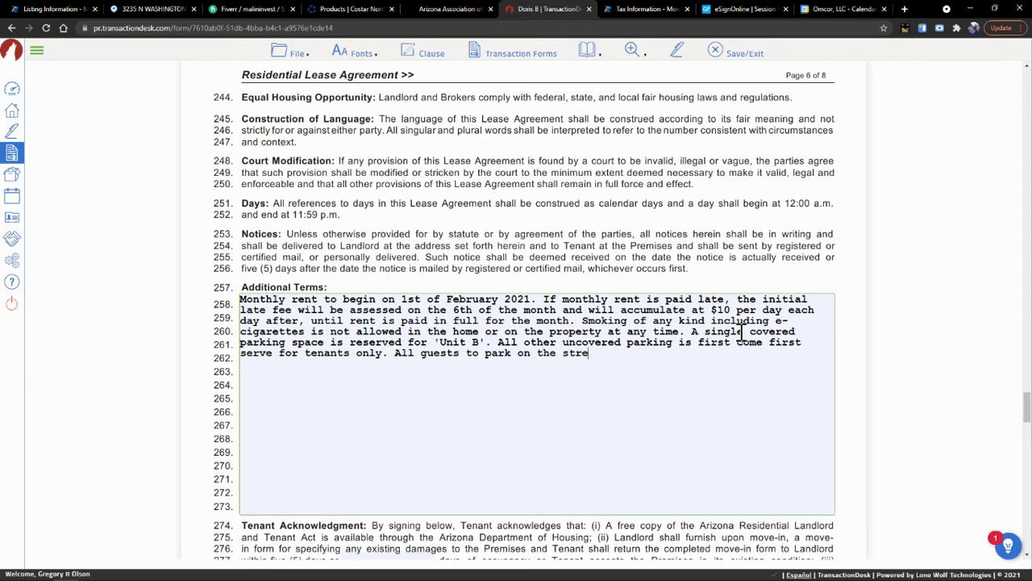
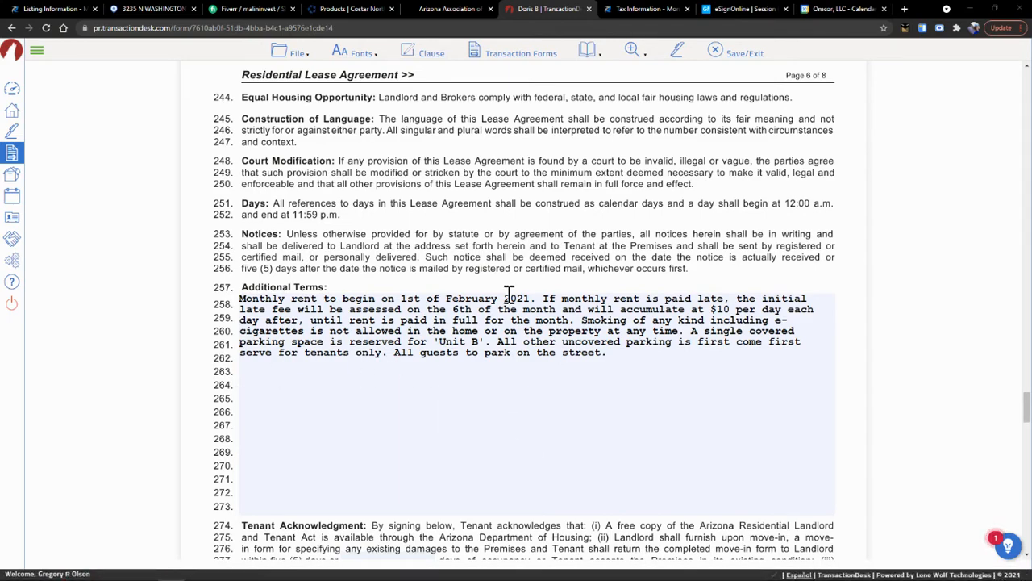
- Mark the broker as agent for both Tenant and Landlord
scroll(509, 295, "down", 7)
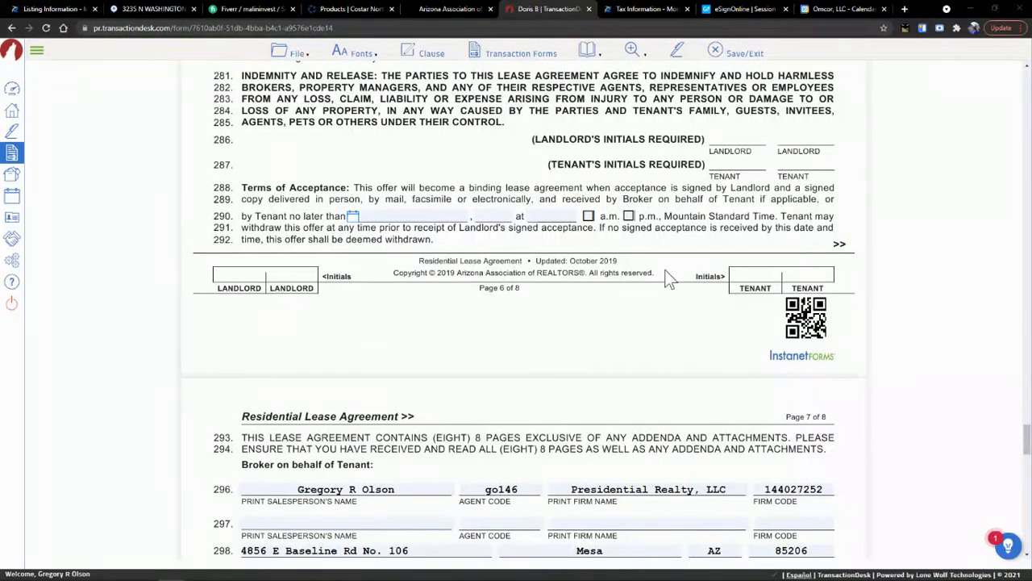
scroll(488, 242, "down", 5)
scroll(492, 250, "down", 2)
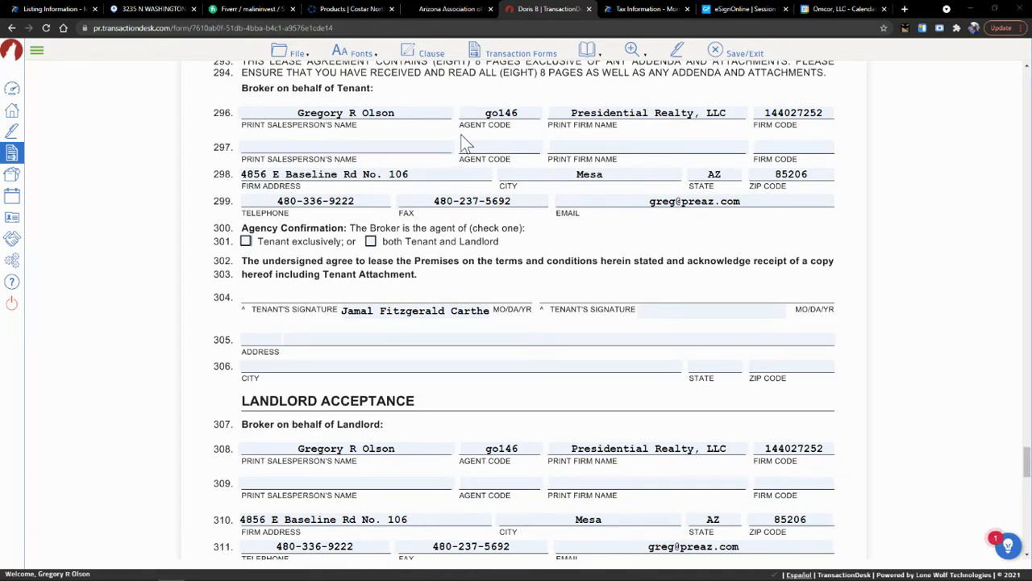
left_click(371, 242)
- Print 'Omcor Holdings, LLC' as the landlord name on line 334 and save the lease
scroll(373, 271, "down", 3)
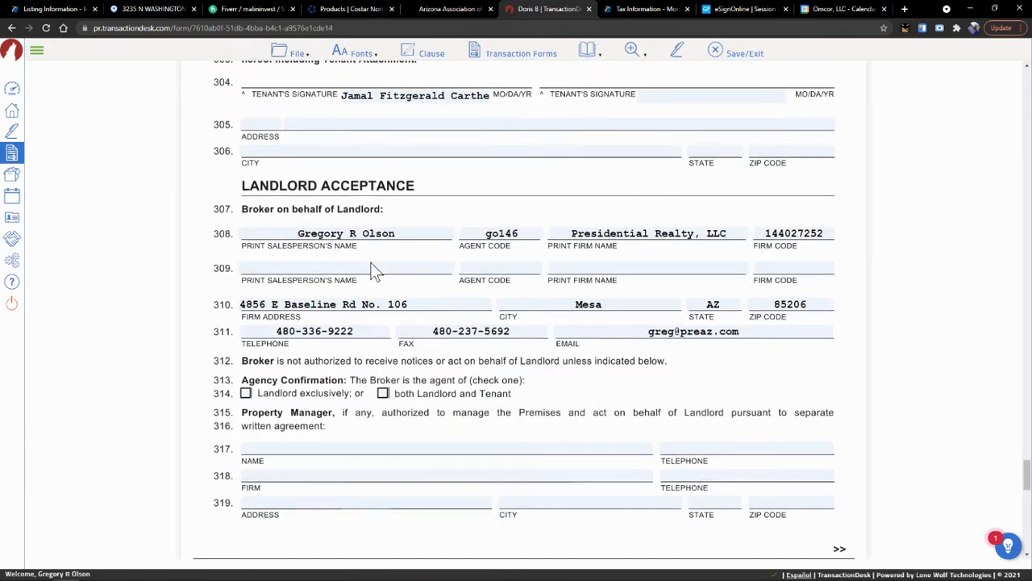
scroll(373, 271, "down", 8)
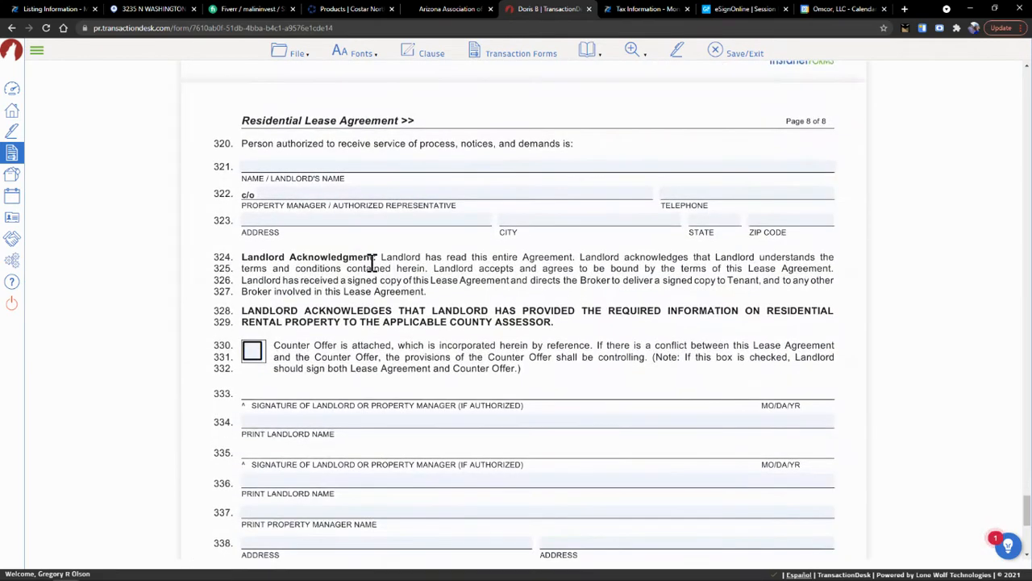
scroll(373, 266, "down", 2)
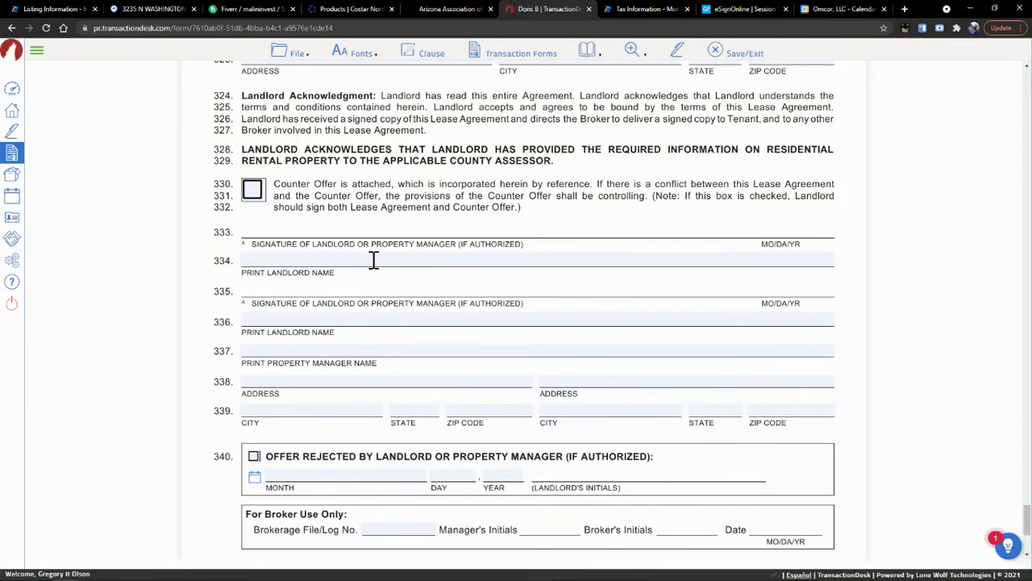
left_click(374, 260)
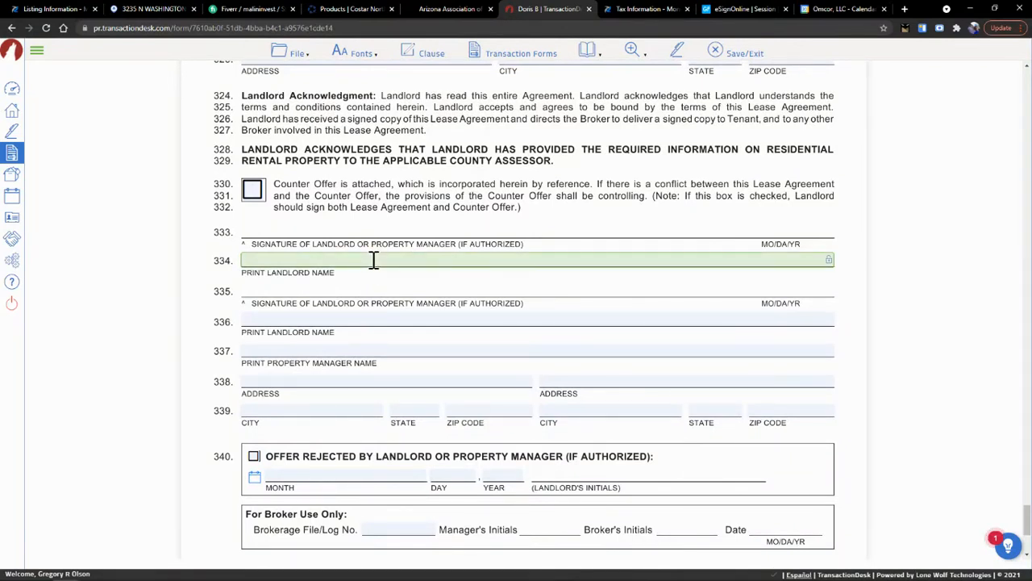
type("Omcor Holdings, LLC")
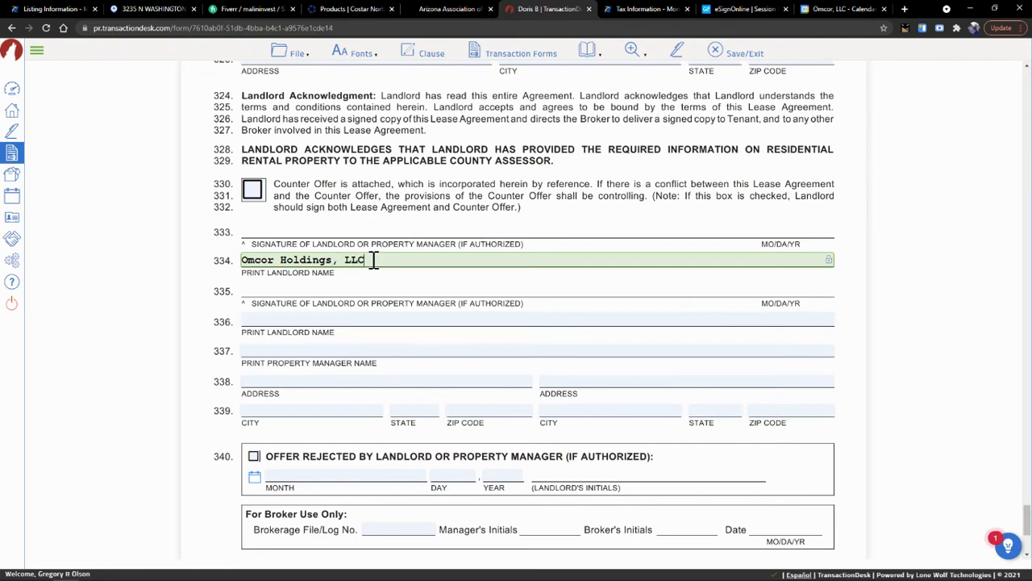
key("Tab")
scroll(400, 336, "down", 3)
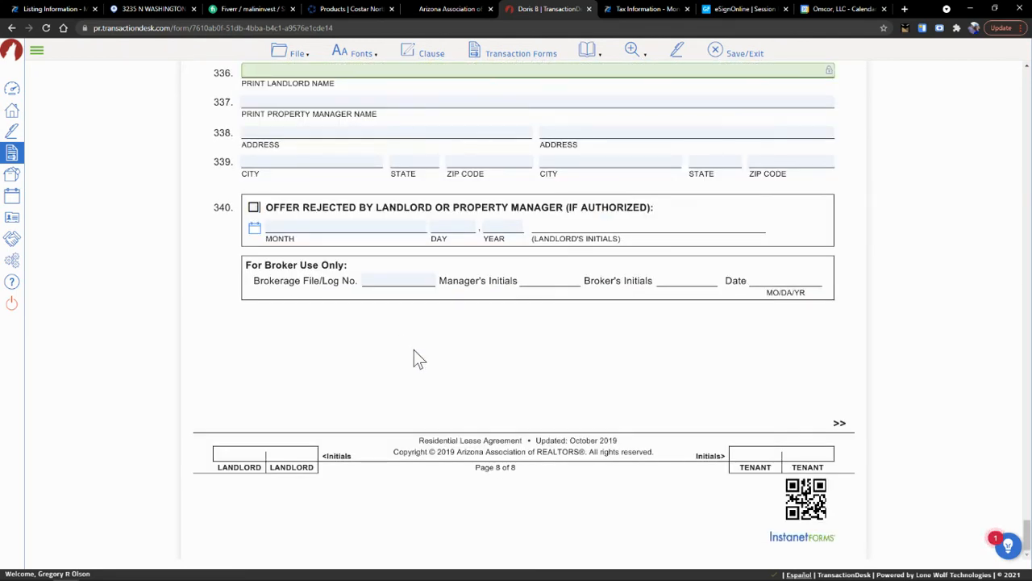
left_click(730, 52)
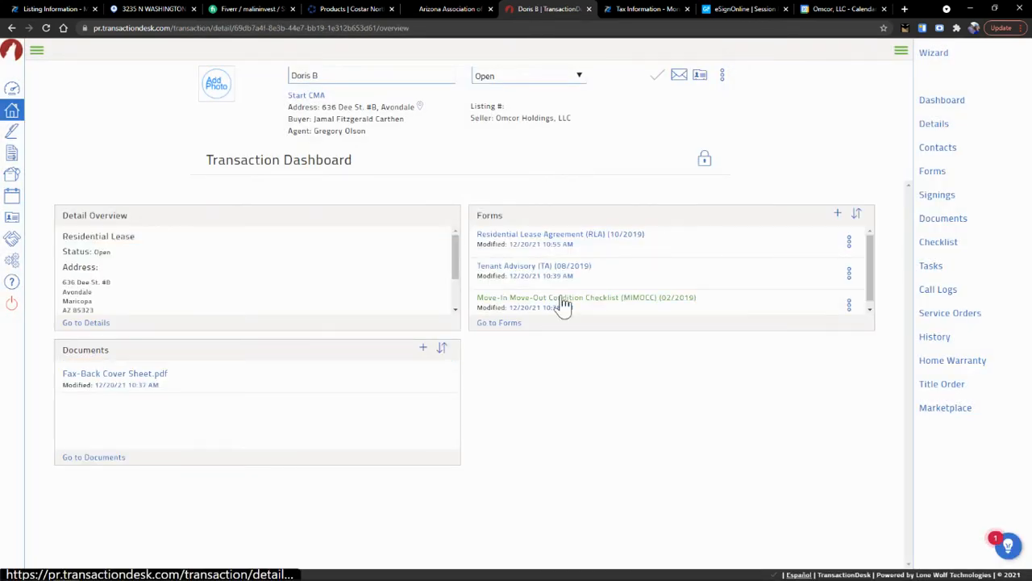
- Date the Move-In/Move-Out Condition Checklist to the 12/20/2021 lease agreement
left_click(563, 299)
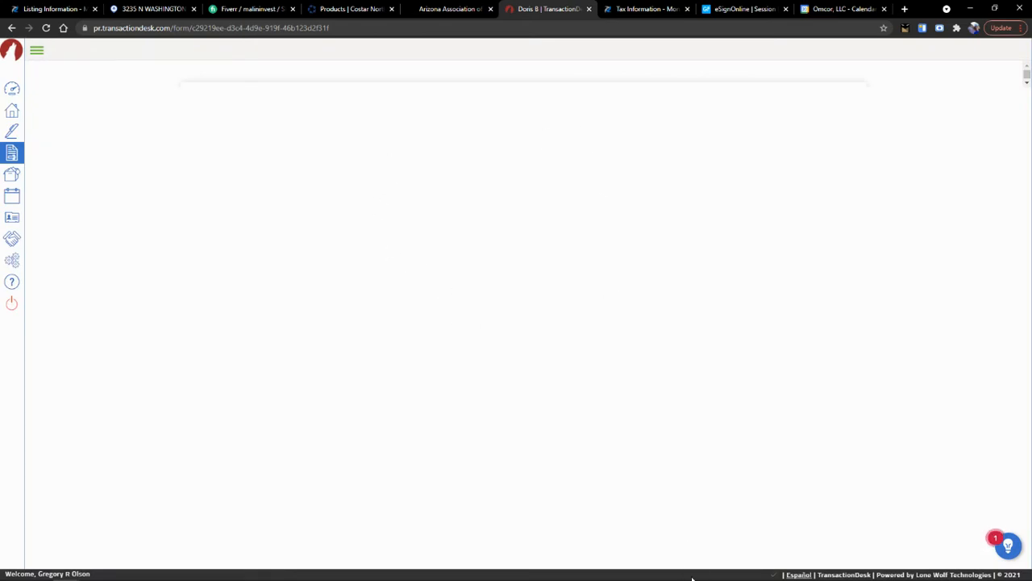
mouse_move(691, 580)
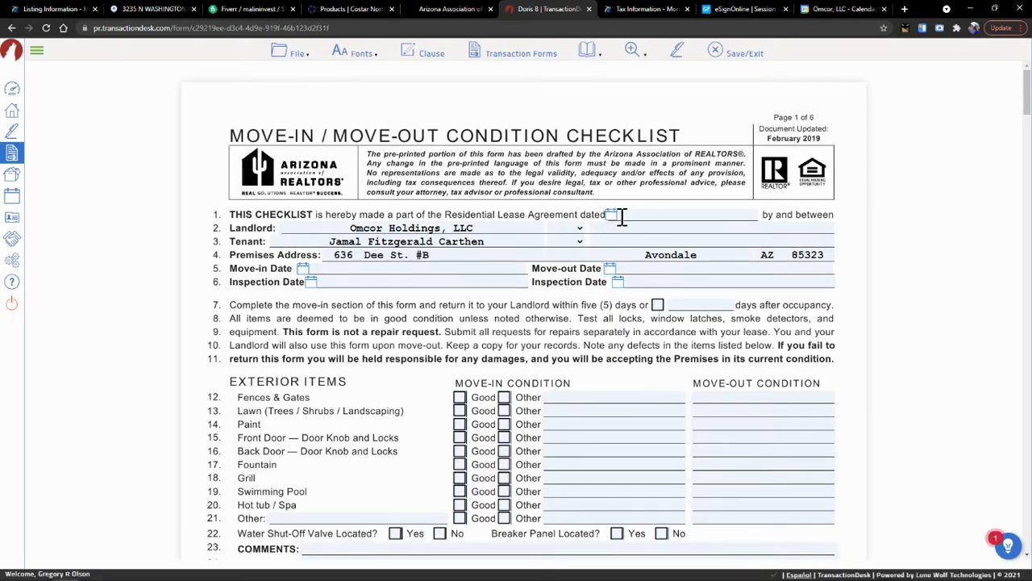
left_click(655, 216)
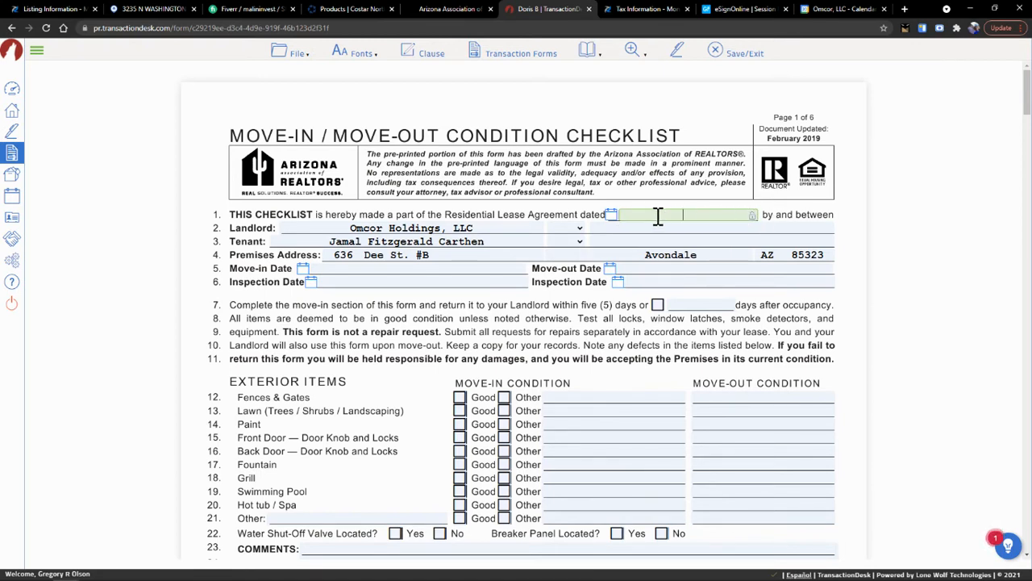
left_click(613, 217)
left_click(650, 321)
- Review the dated checklist and save it back to the transaction
scroll(565, 343, "down", 3)
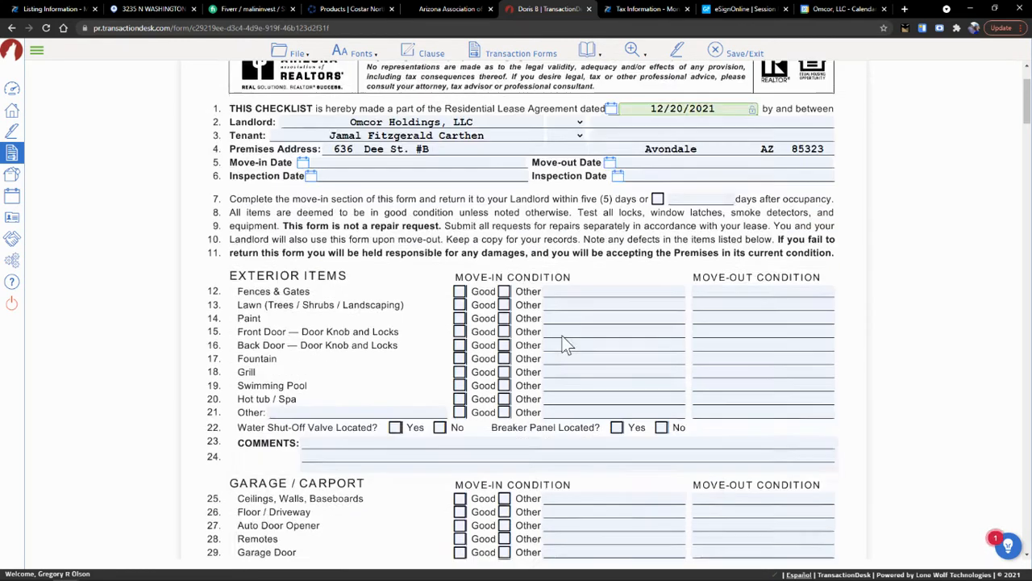
scroll(565, 343, "down", 7)
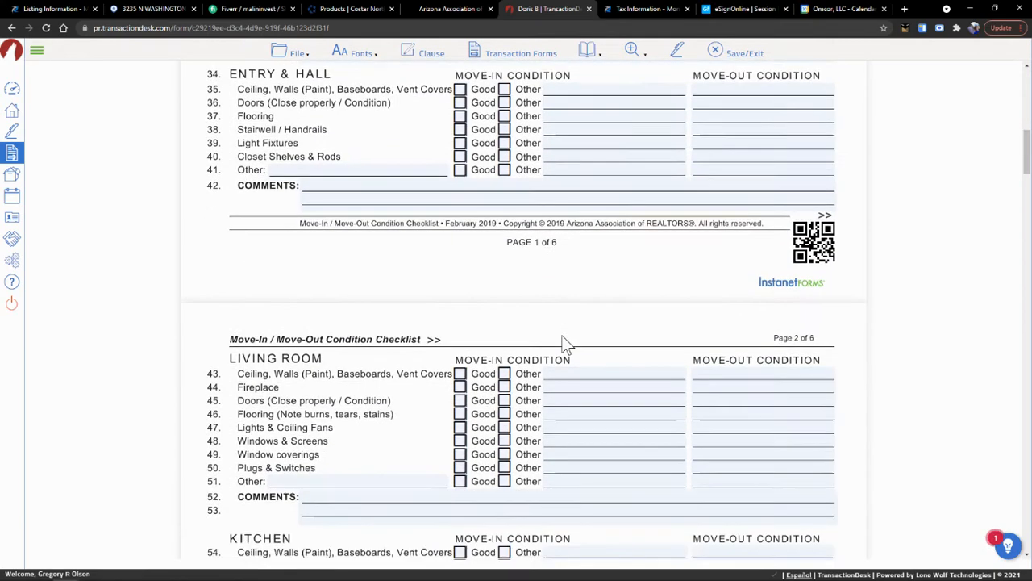
scroll(562, 343, "up", 10)
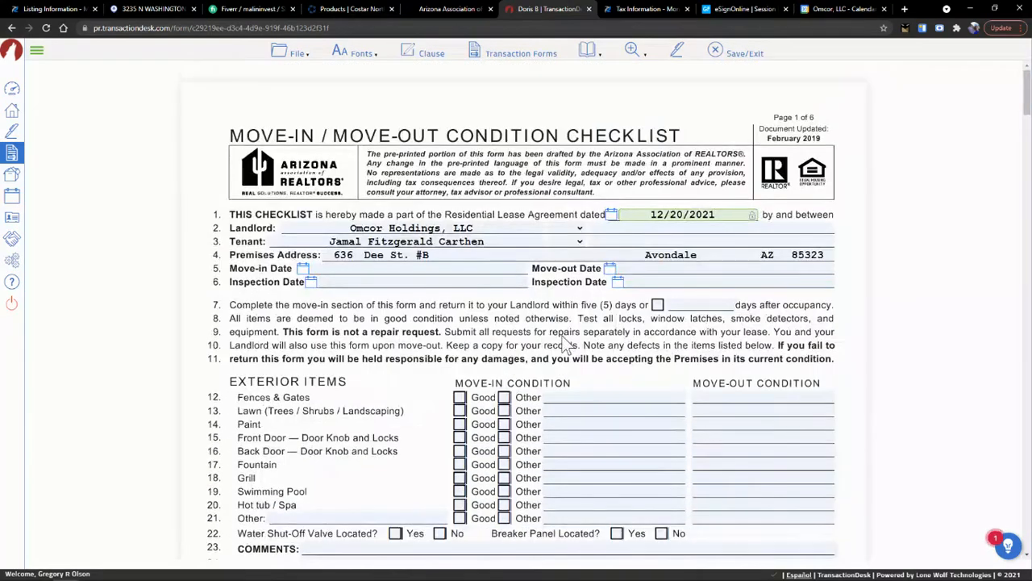
scroll(564, 338, "down", 20)
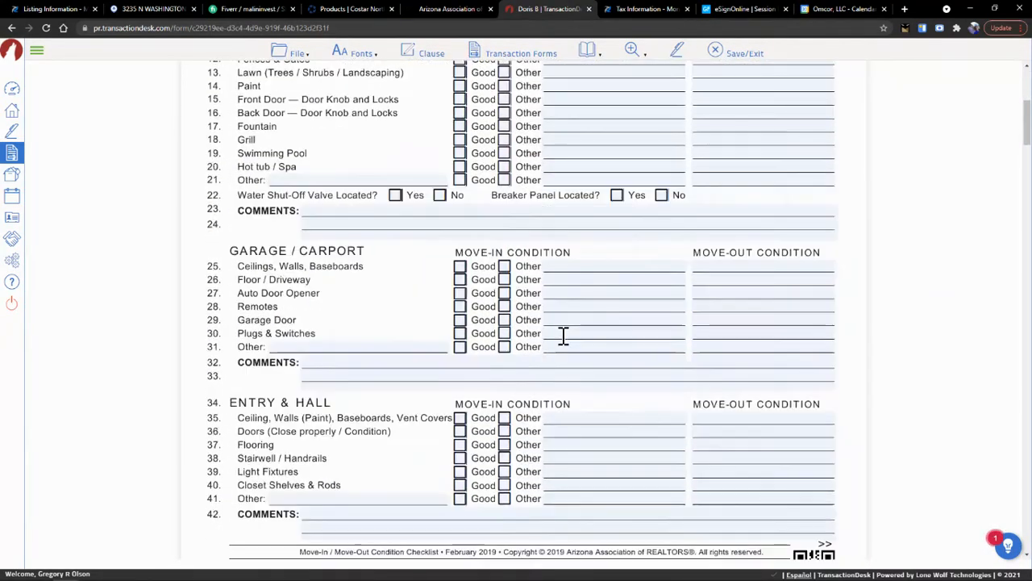
scroll(564, 337, "down", 20)
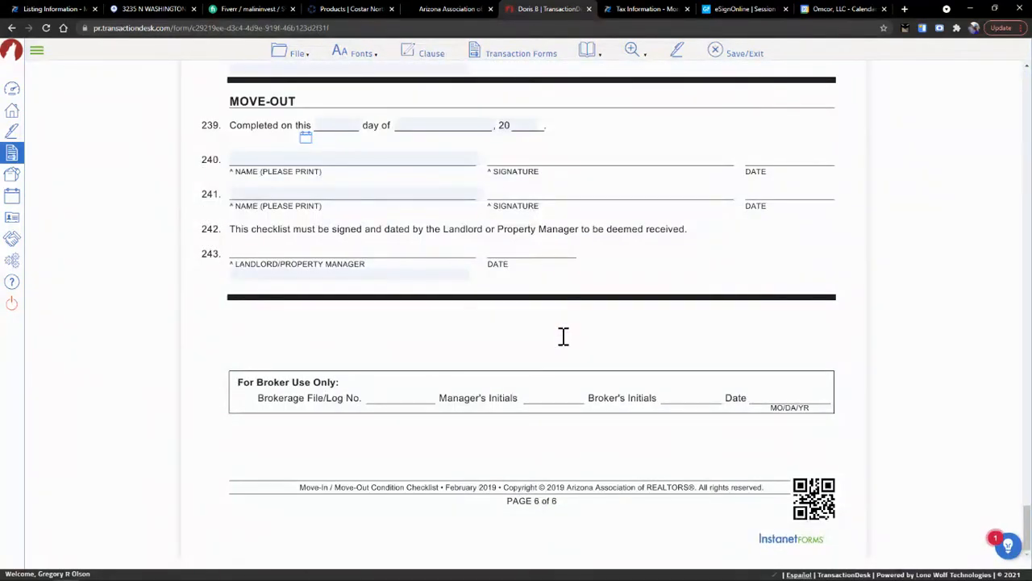
scroll(564, 337, "up", 20)
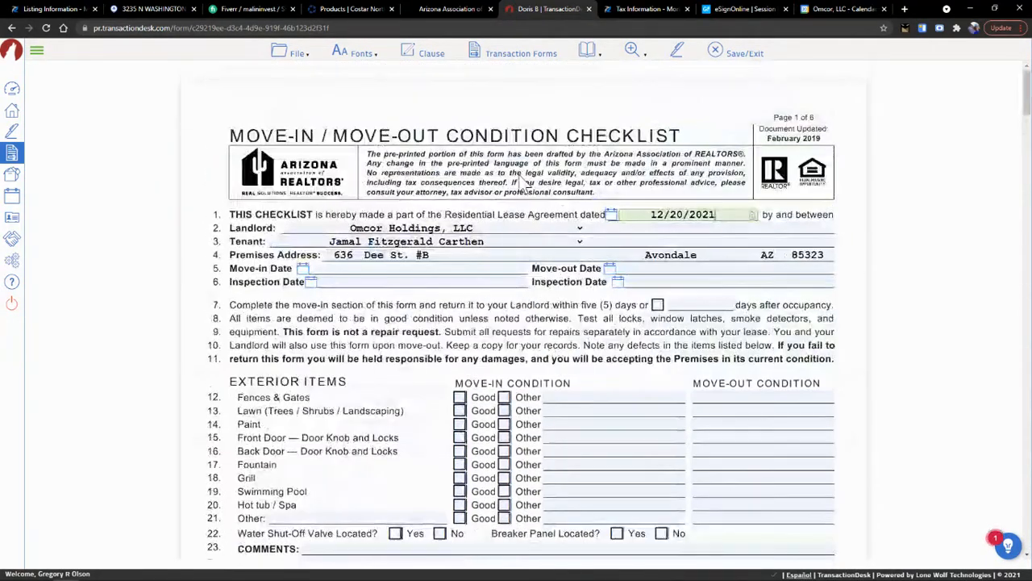
left_click(729, 54)
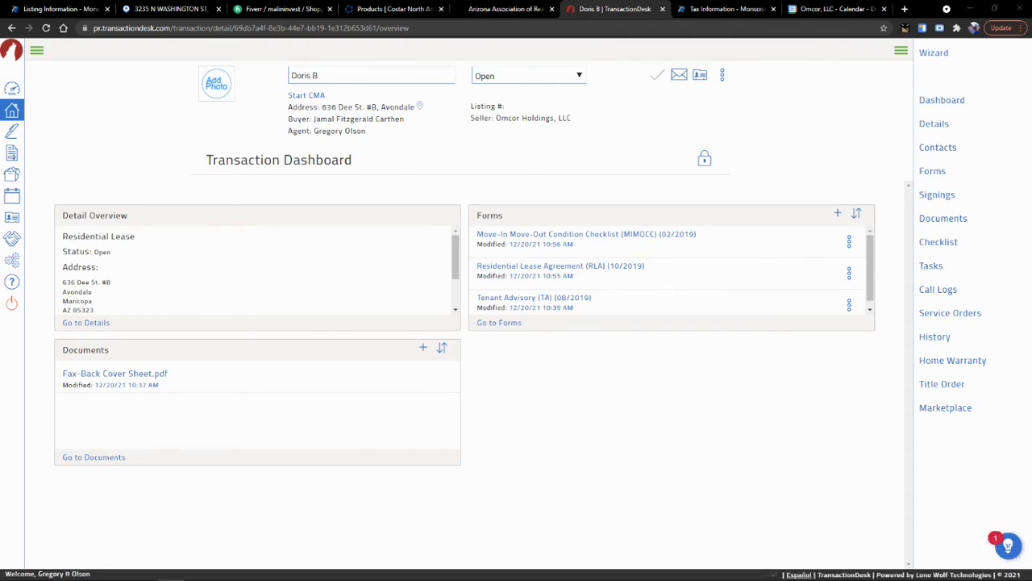
- From the Signings list, start a new signing to get the Authentisign version choice
left_click(11, 133)
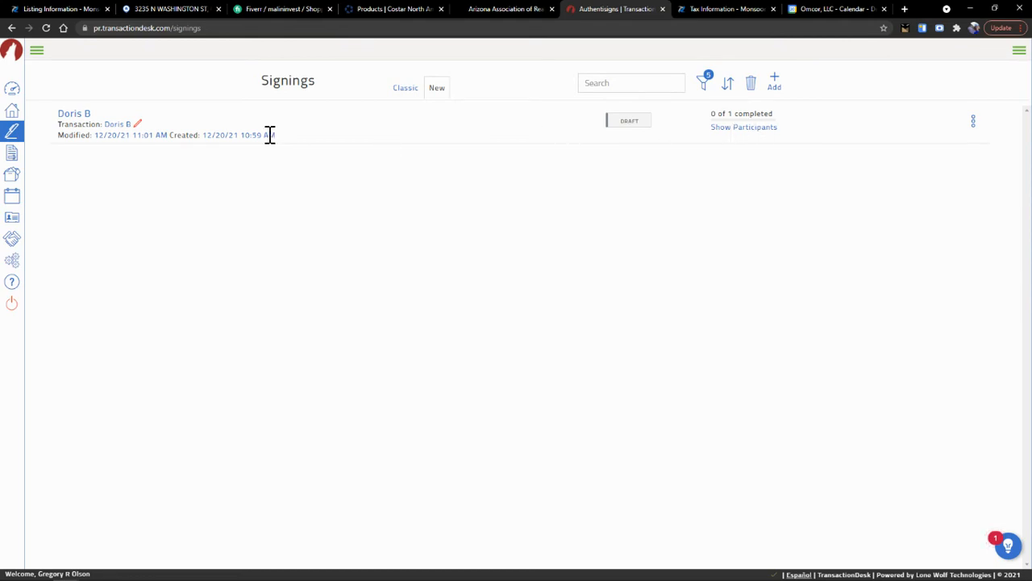
left_click(776, 83)
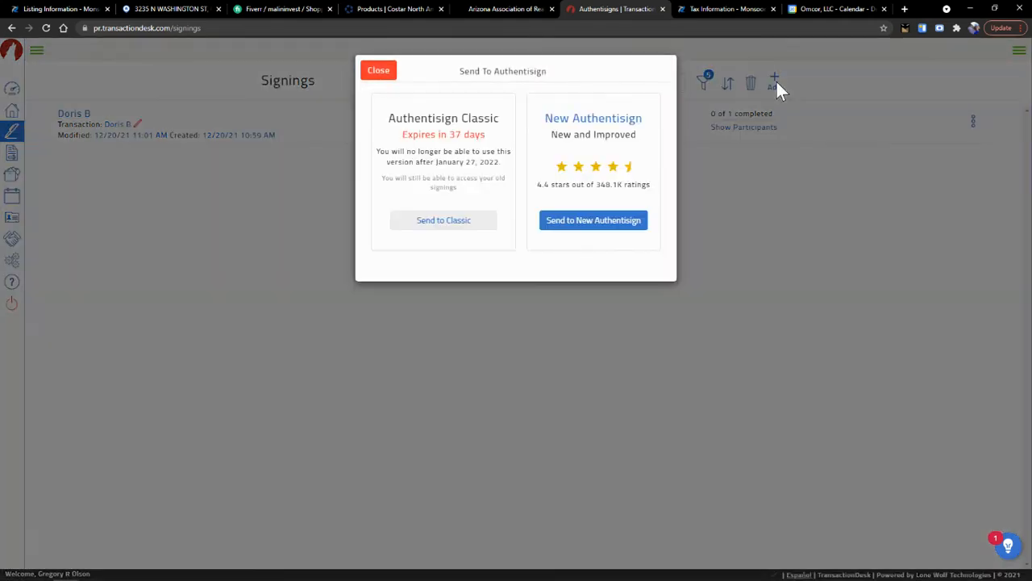
- Create a New Authentisign signing named with the tenant's first name, linked to the lease transaction
left_click(593, 226)
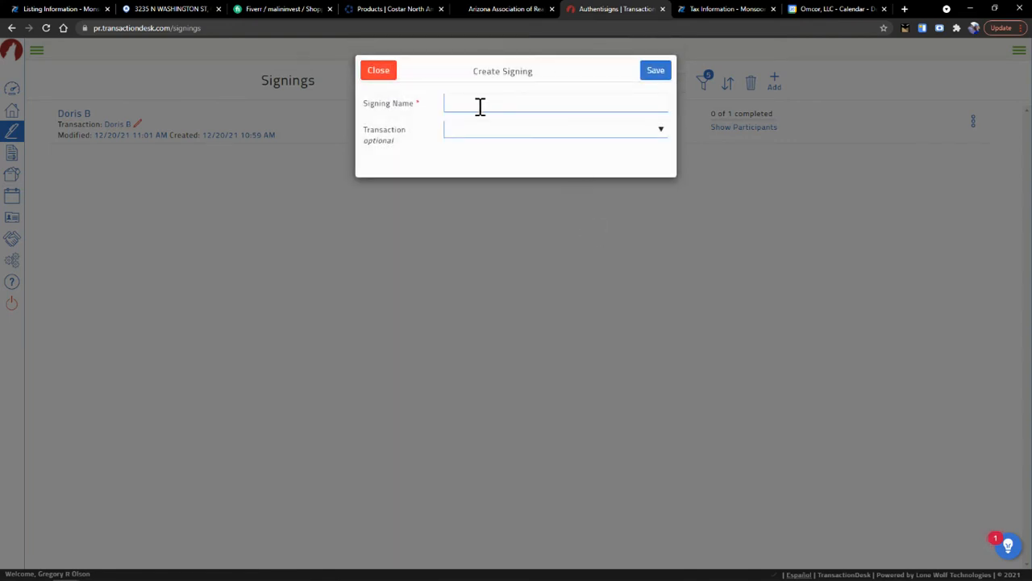
left_click(480, 104)
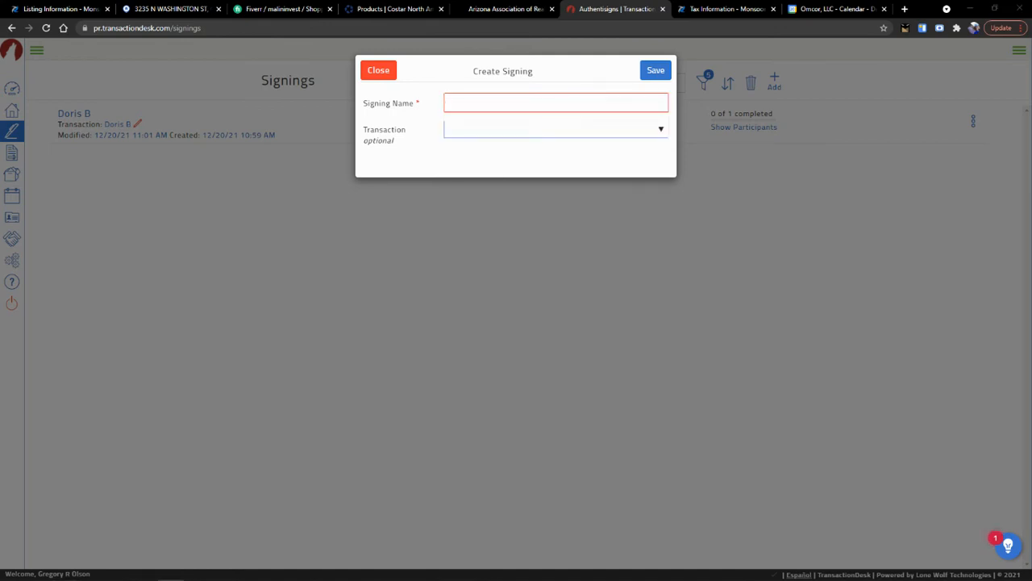
left_click(494, 103)
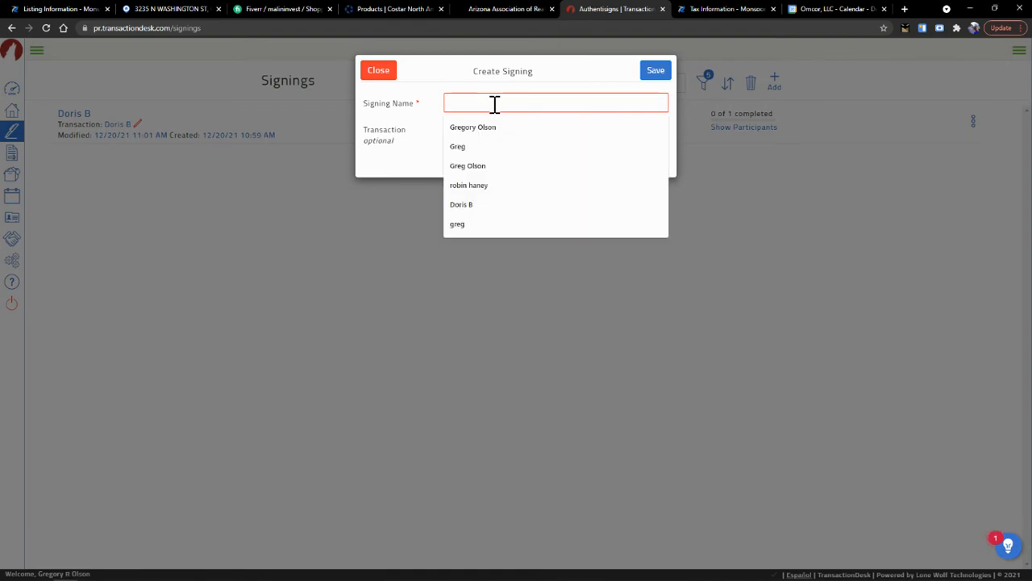
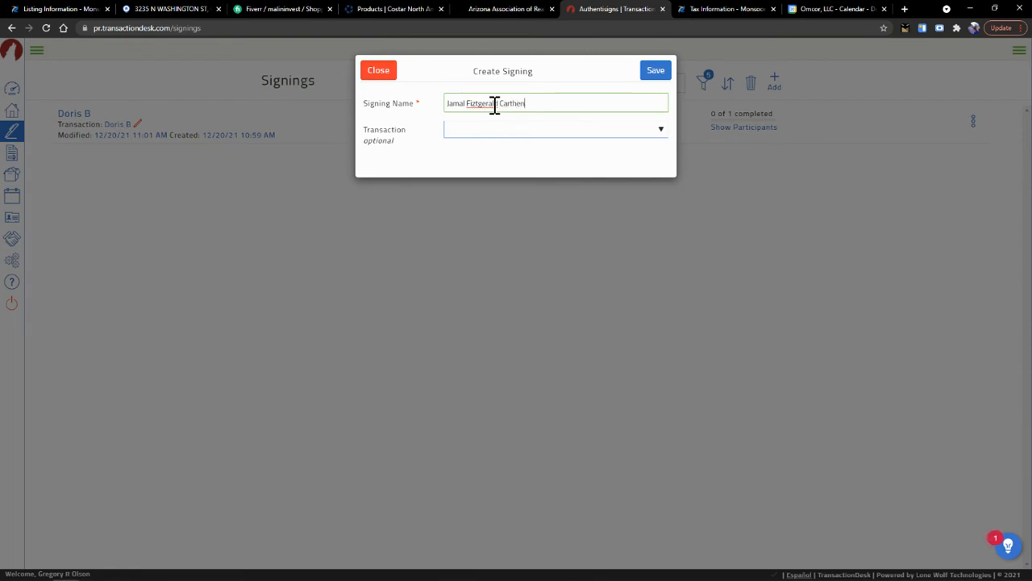
key("Tab")
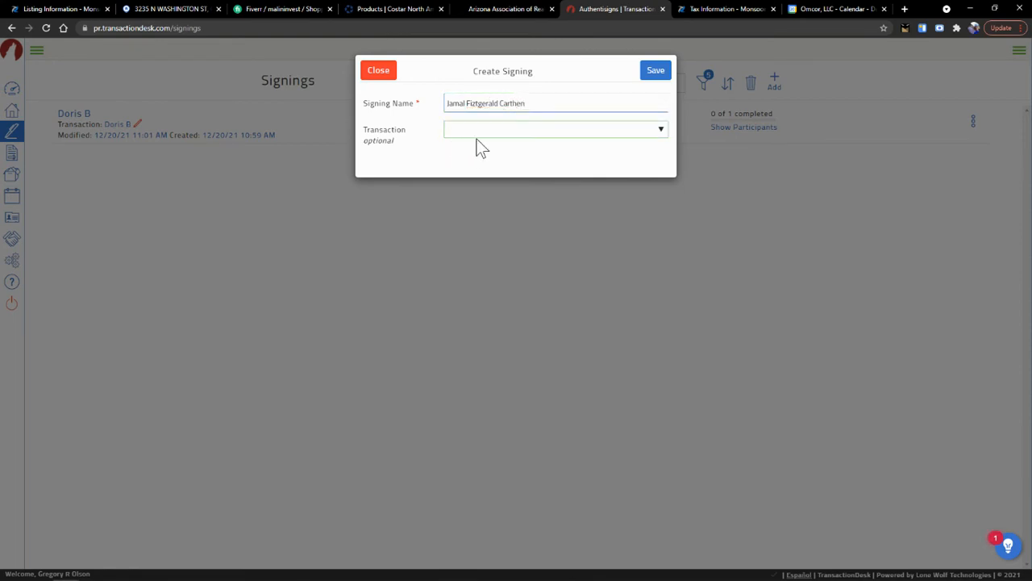
left_click(658, 127)
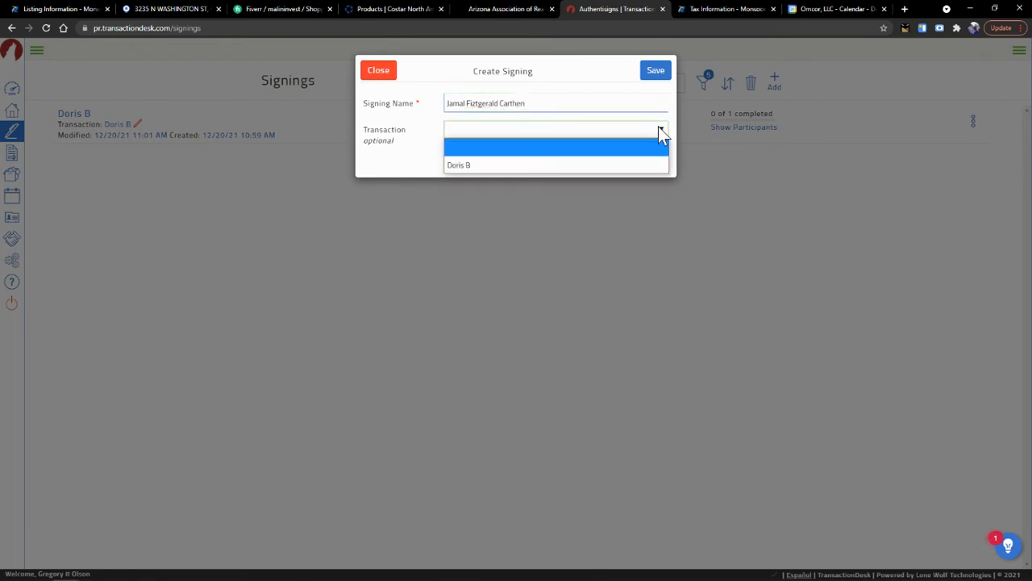
left_click(455, 165)
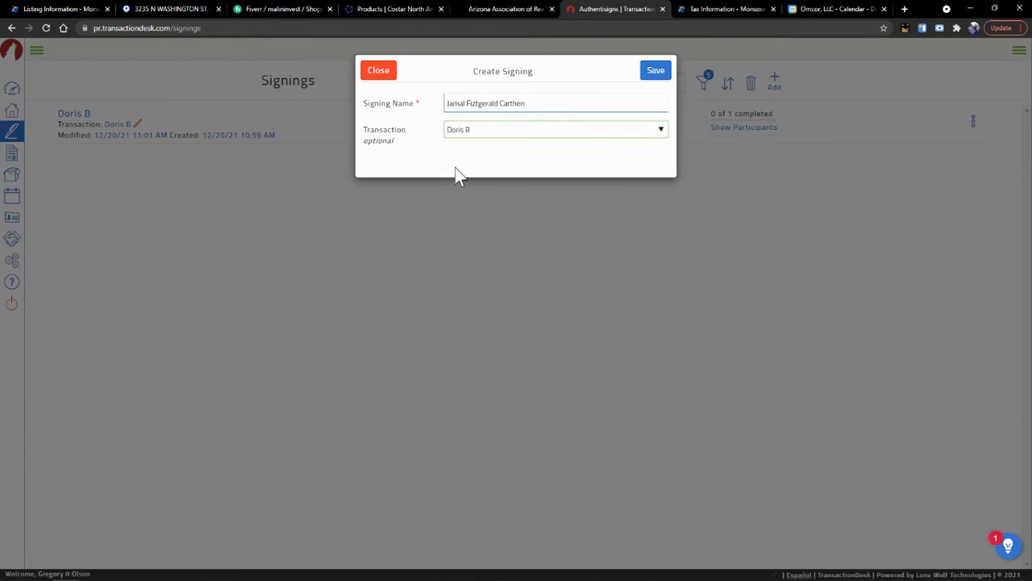
left_click(653, 76)
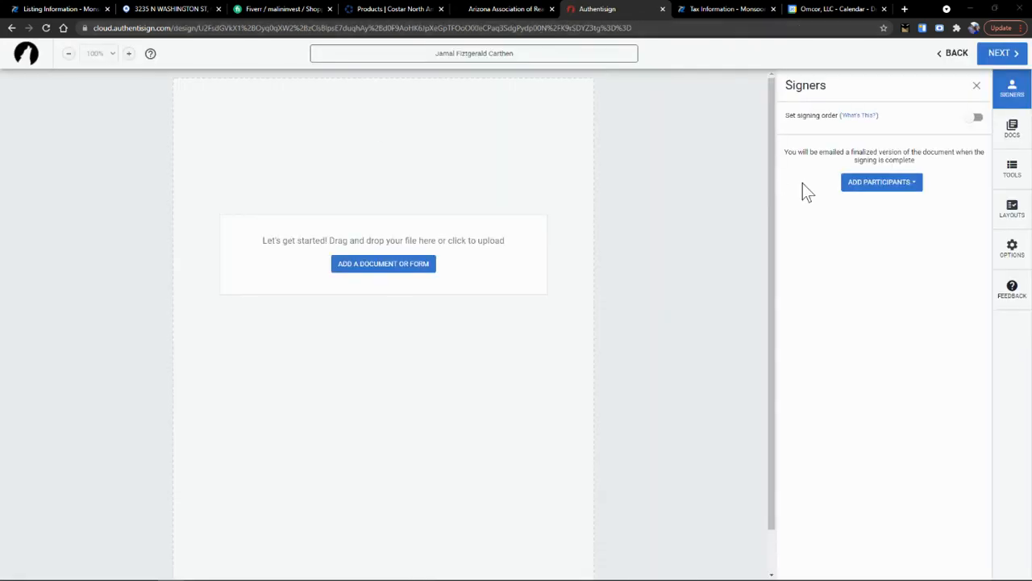
- Add the lease, move-in/move-out checklist and Tenant Advisory (TA) documents, then view the signers
left_click(401, 267)
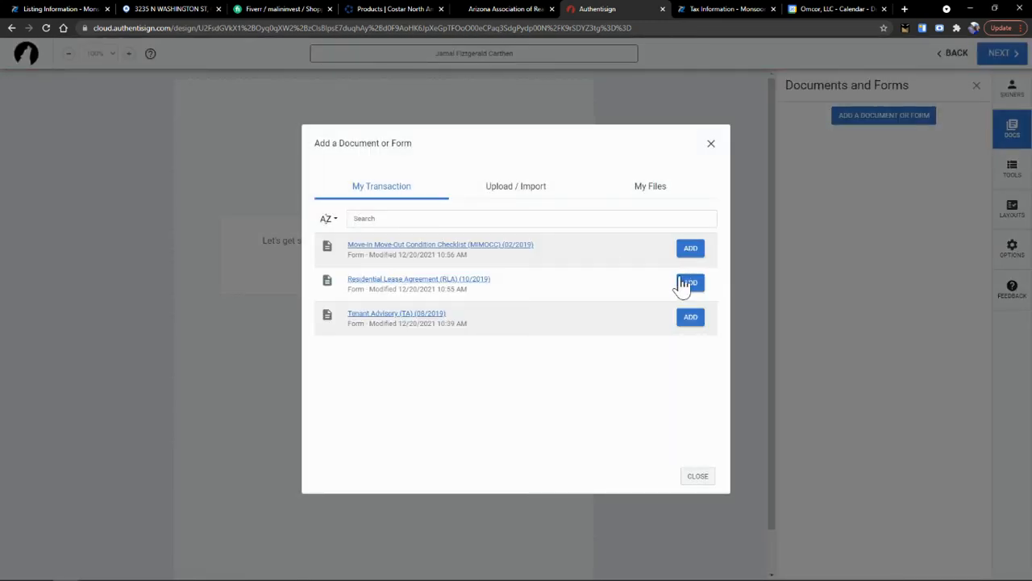
left_click(691, 283)
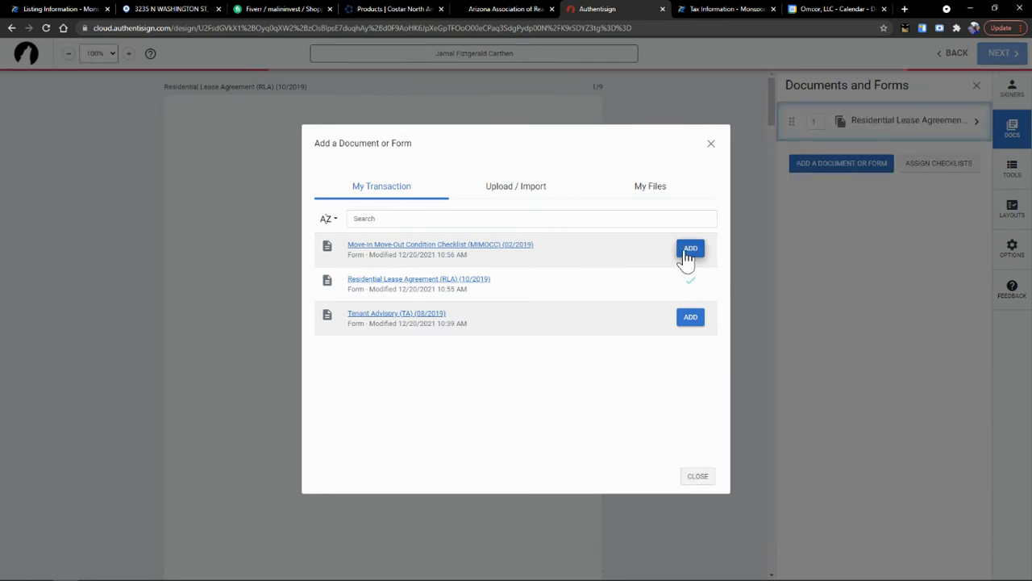
left_click(687, 251)
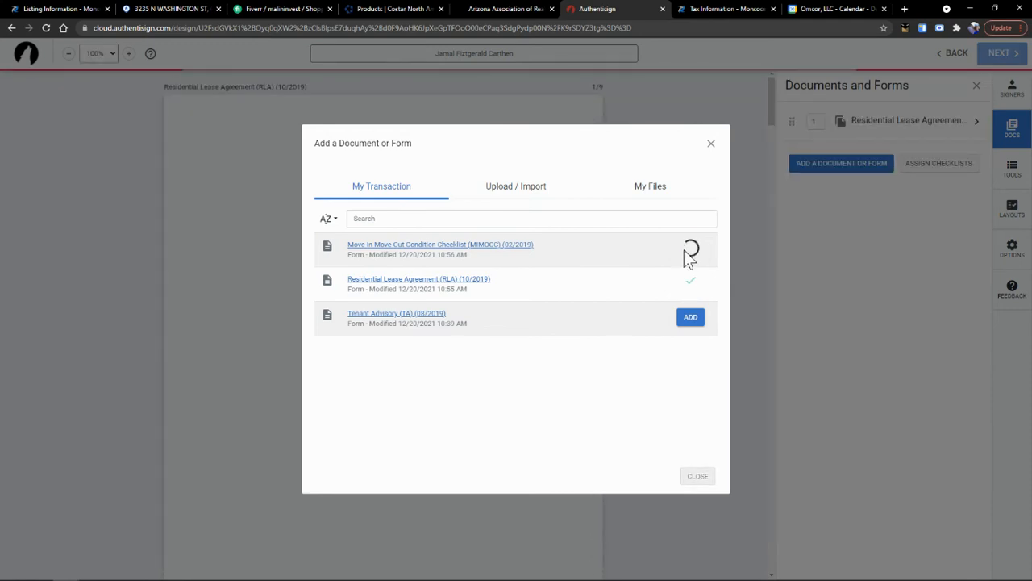
left_click(691, 319)
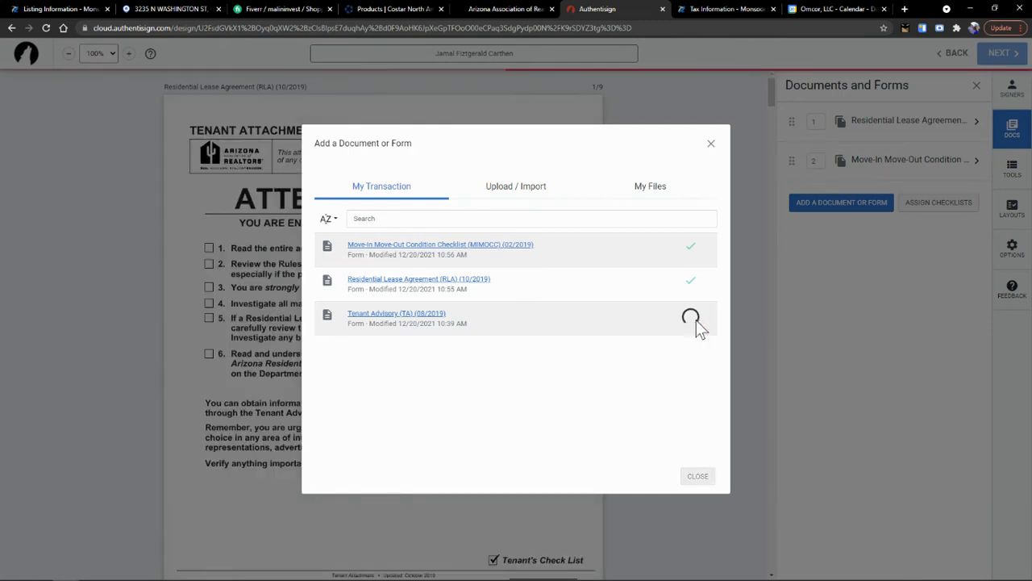
left_click(699, 477)
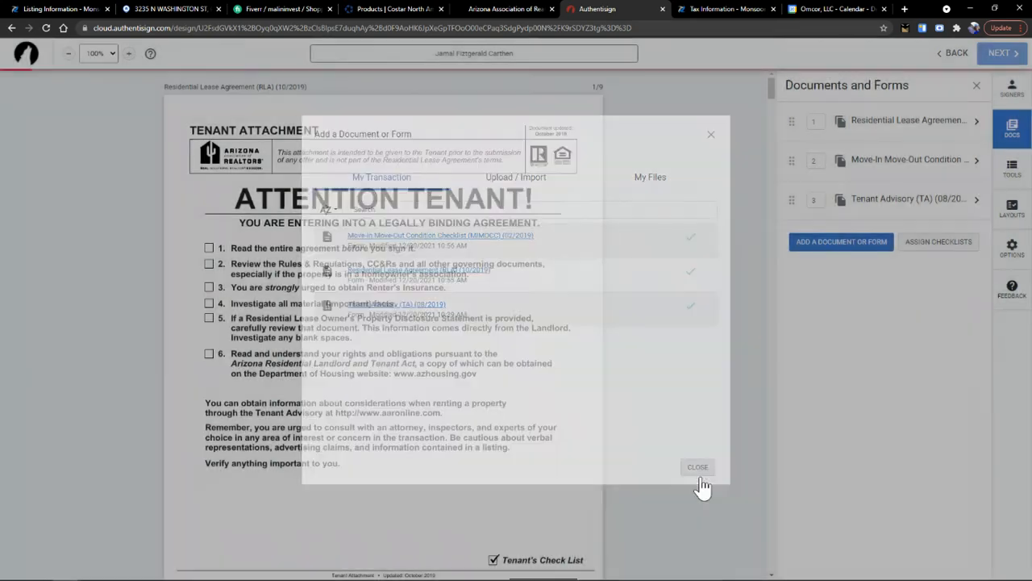
scroll(438, 216, "down", 6)
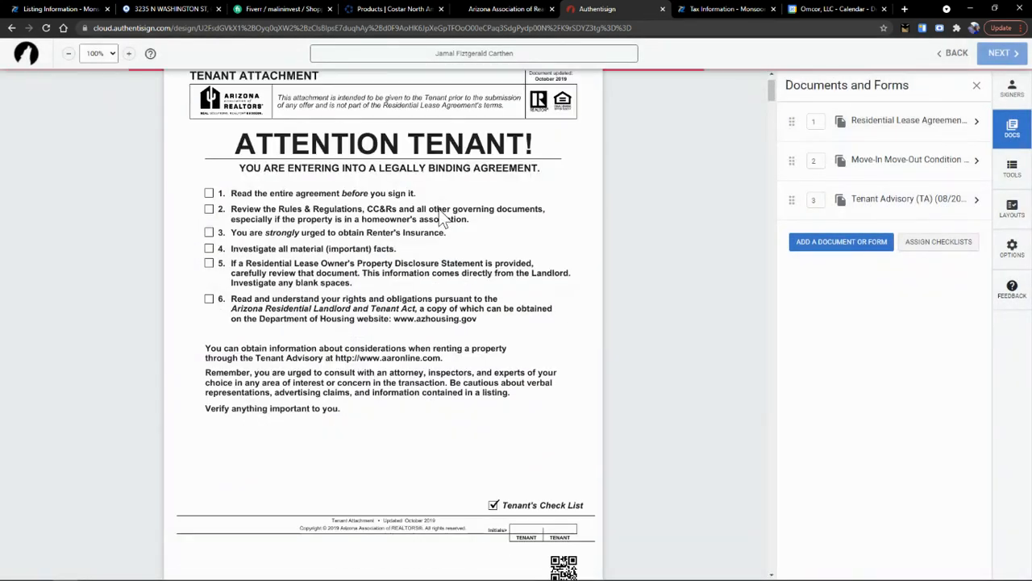
scroll(463, 212, "up", 2)
left_click(1018, 85)
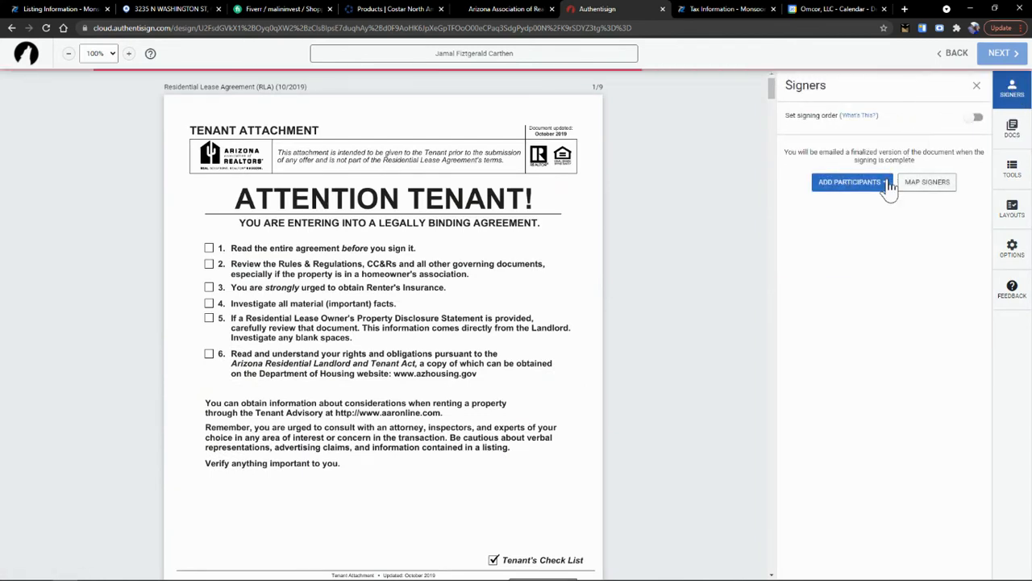
- Add yourself as the Landlord signer, using the company email domain
left_click(870, 190)
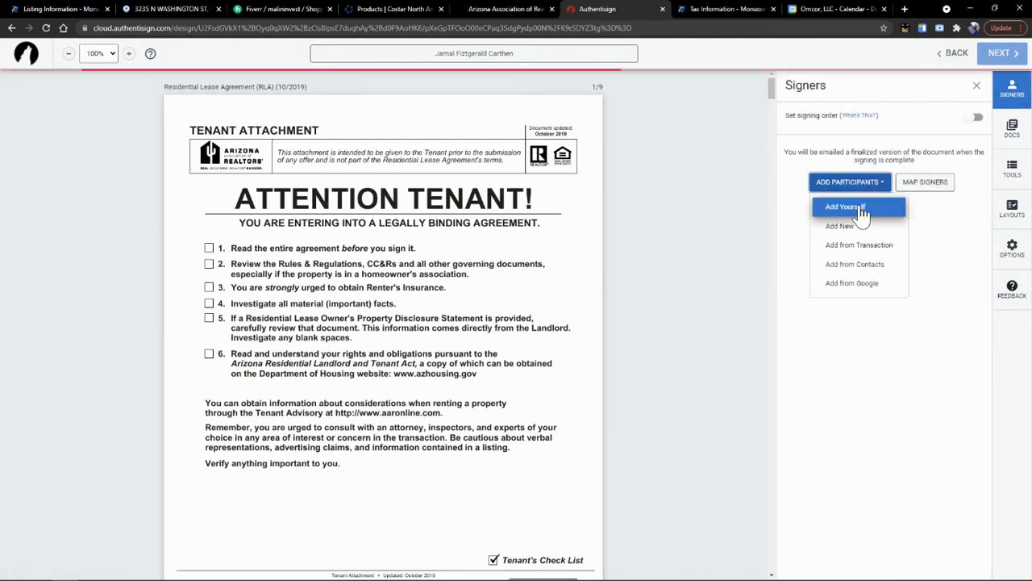
left_click(860, 208)
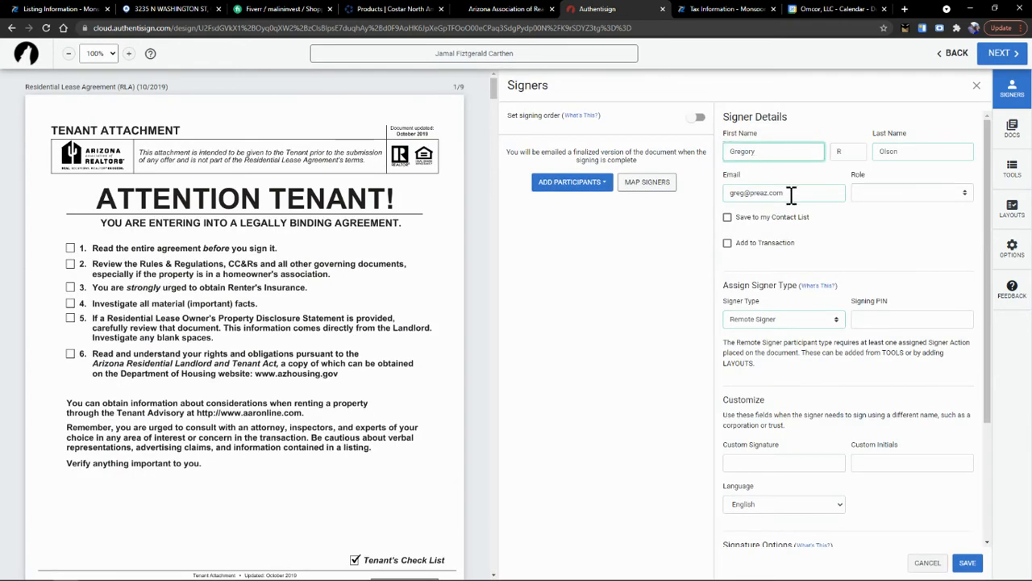
left_click_drag(780, 192, 751, 194)
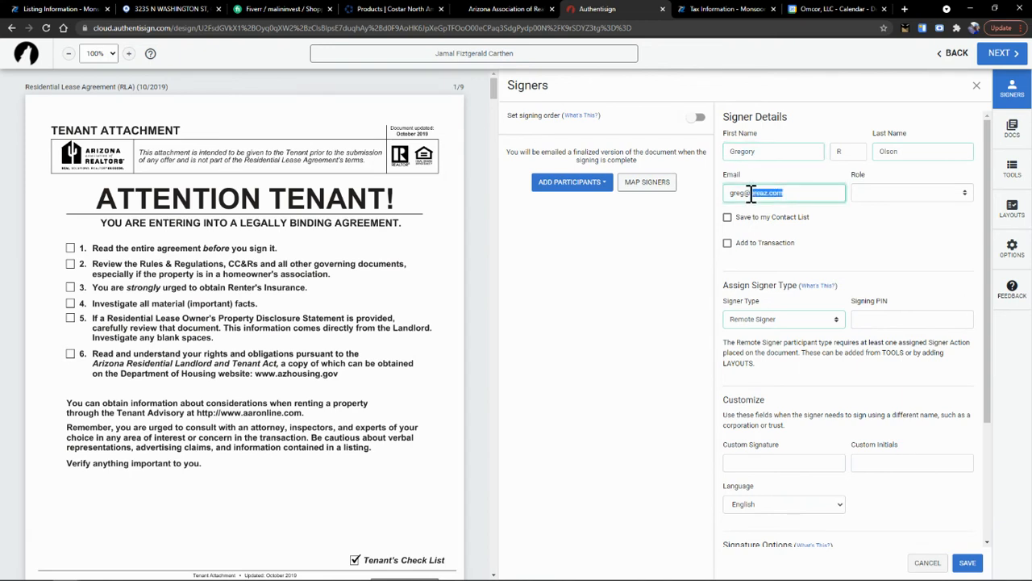
type("omc")
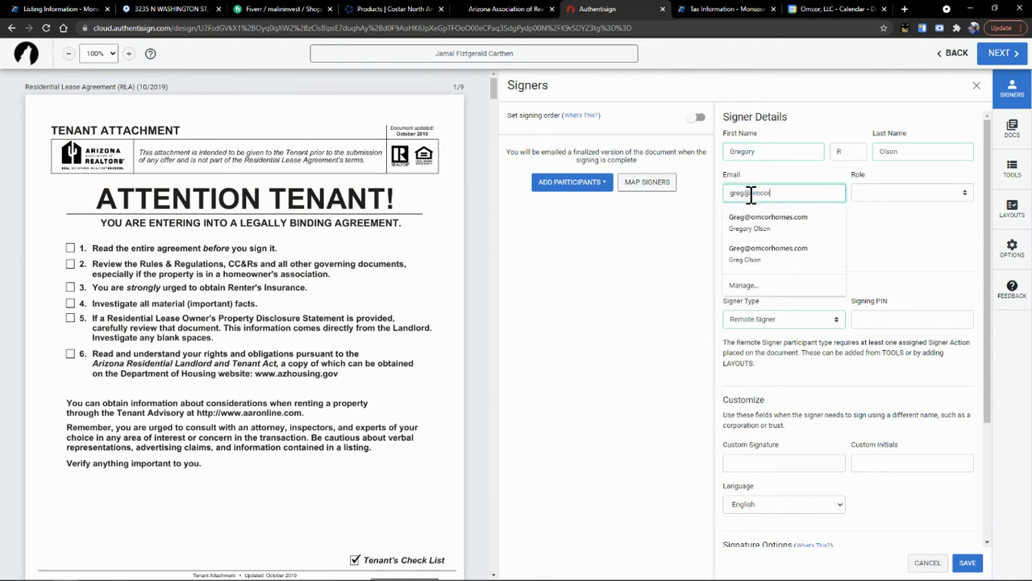
type("orhomes.com")
left_click(884, 189)
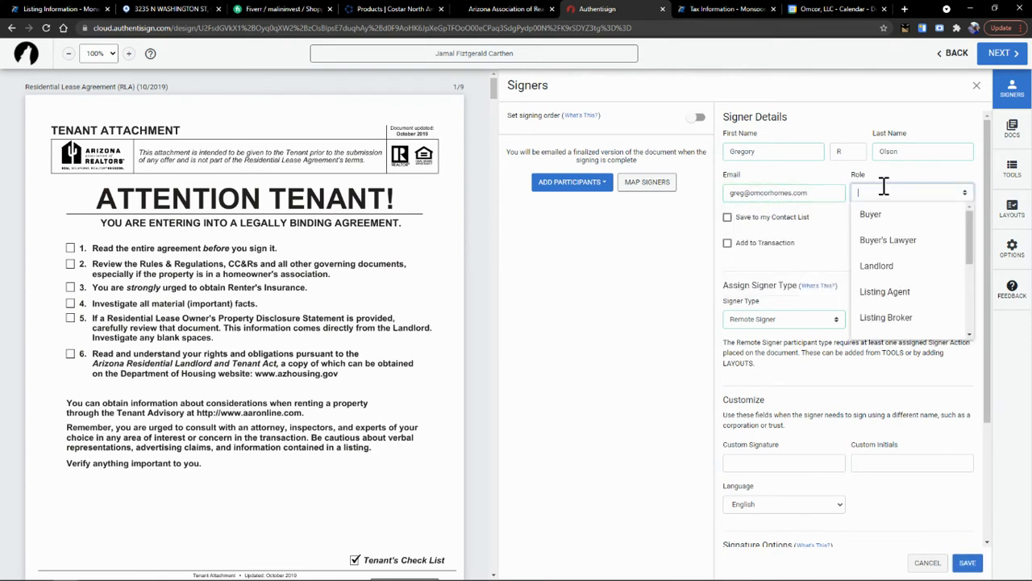
left_click(908, 270)
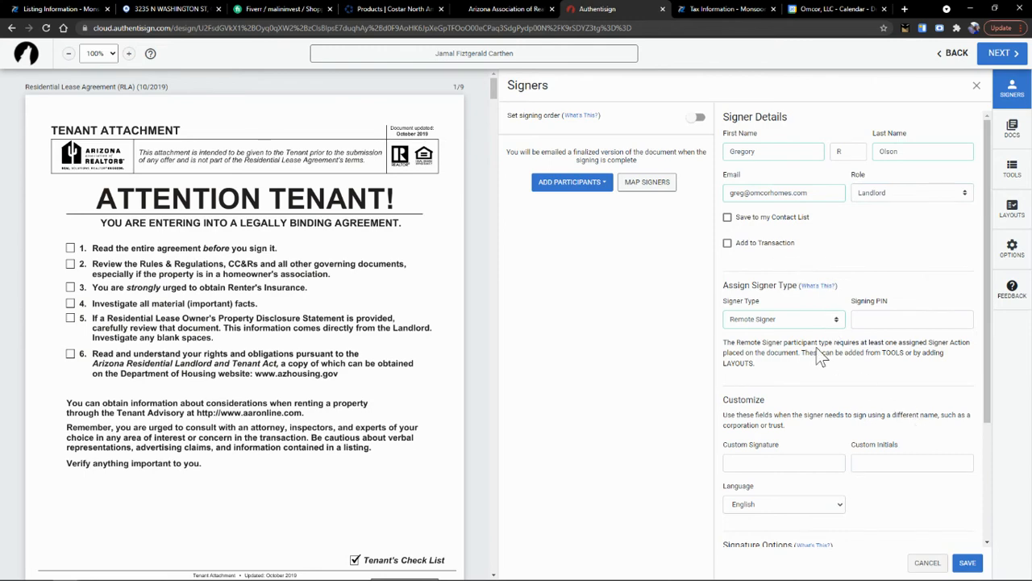
scroll(822, 328, "down", 2)
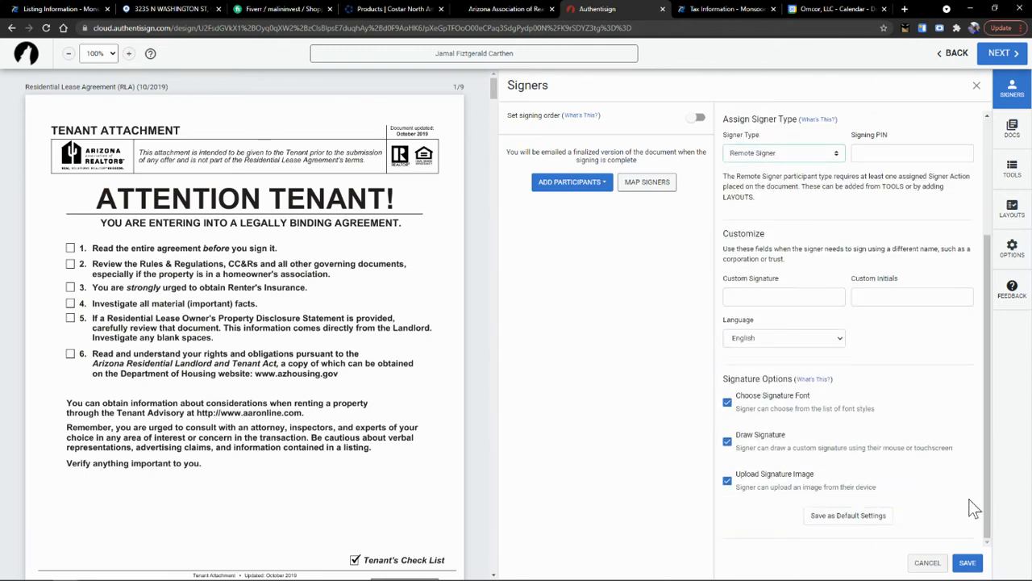
left_click(970, 564)
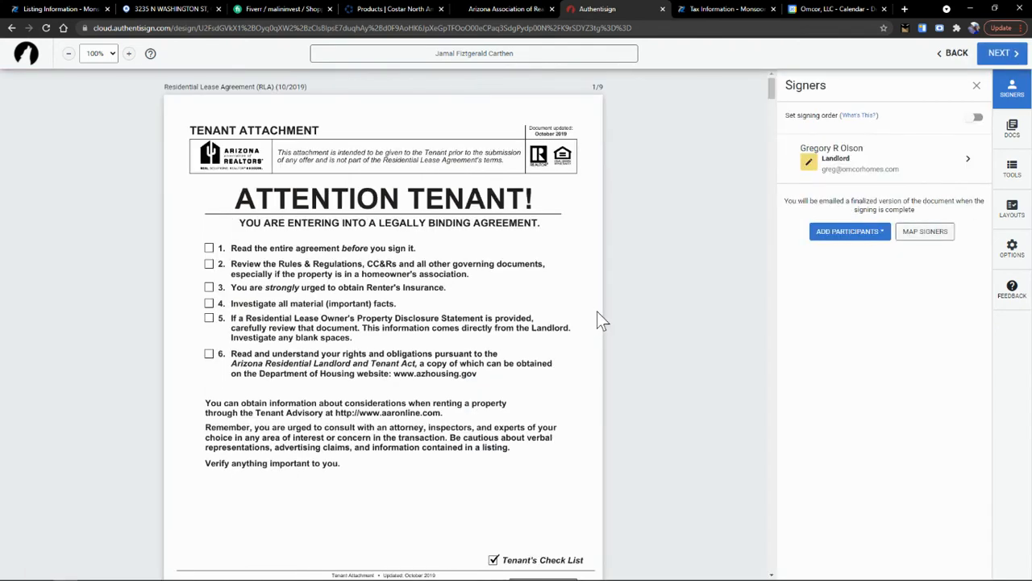
- Enter a new signer with the tenant's full name and e-mail, with role Tenant
left_click(865, 234)
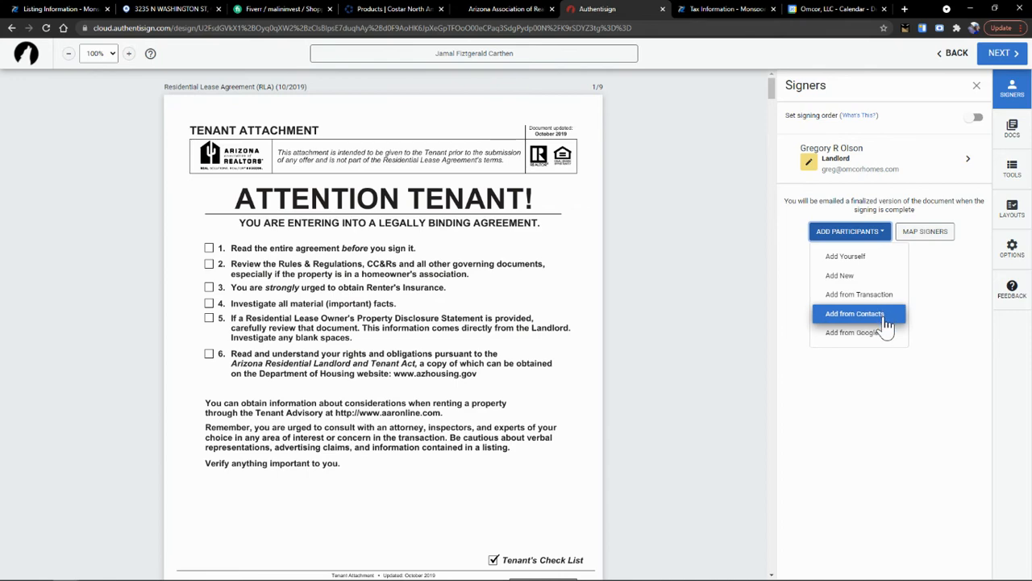
left_click(860, 275)
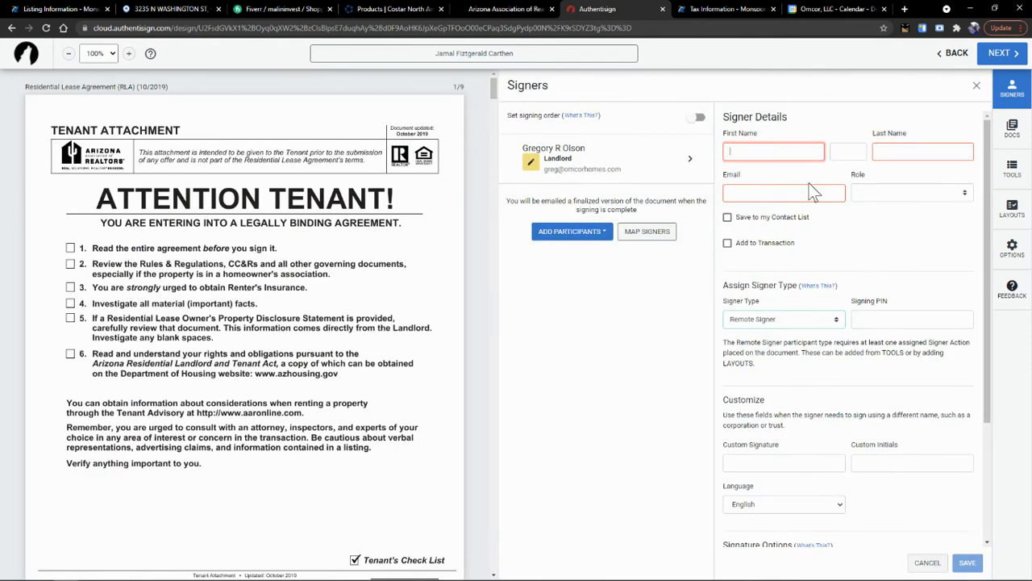
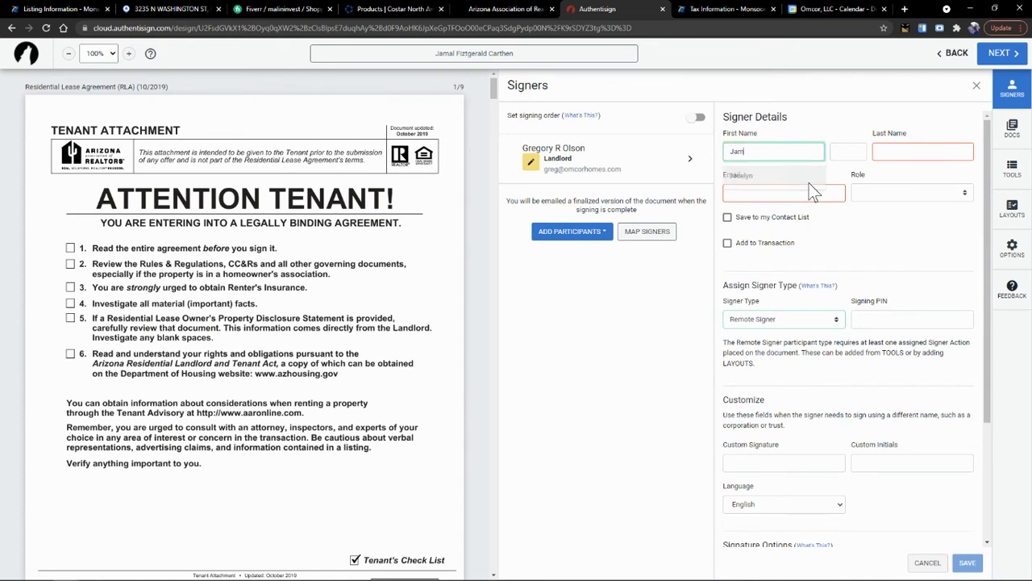
key("Tab")
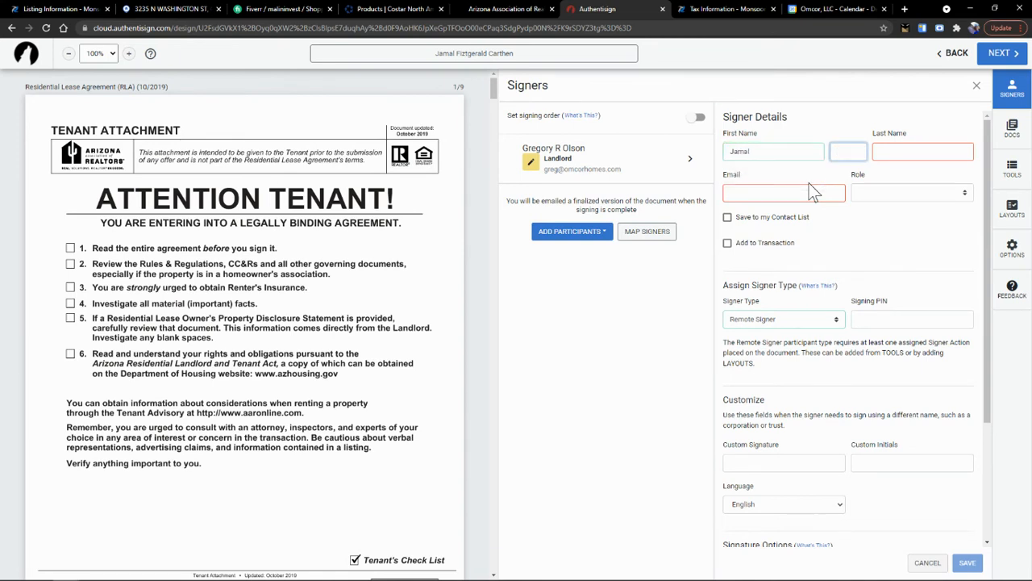
key("Tab")
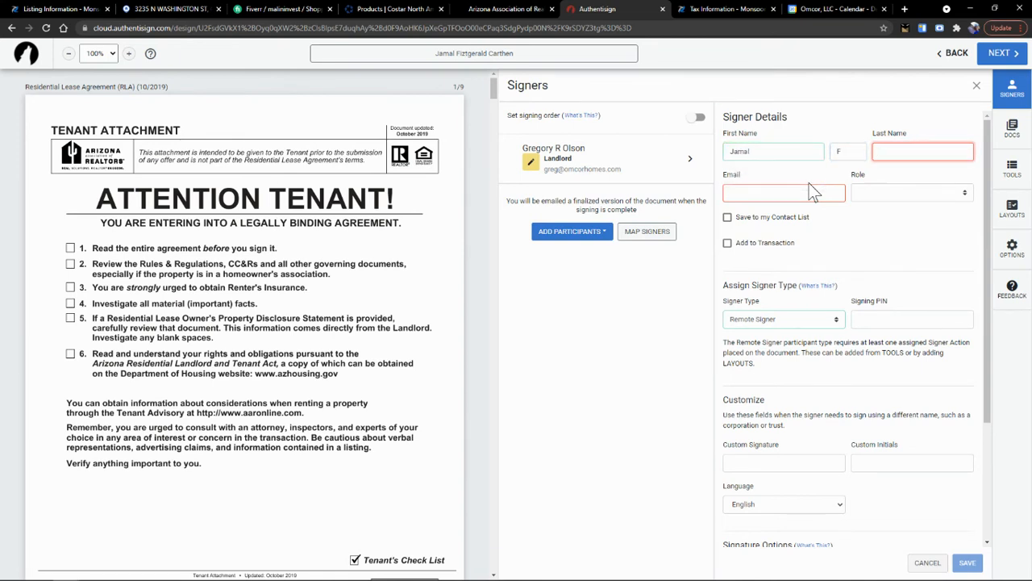
key("Tab")
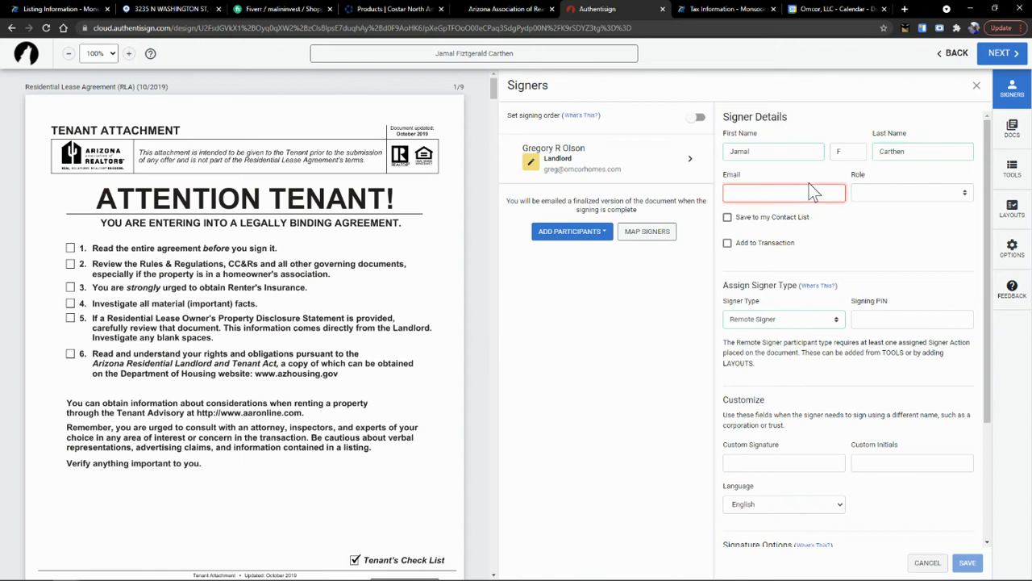
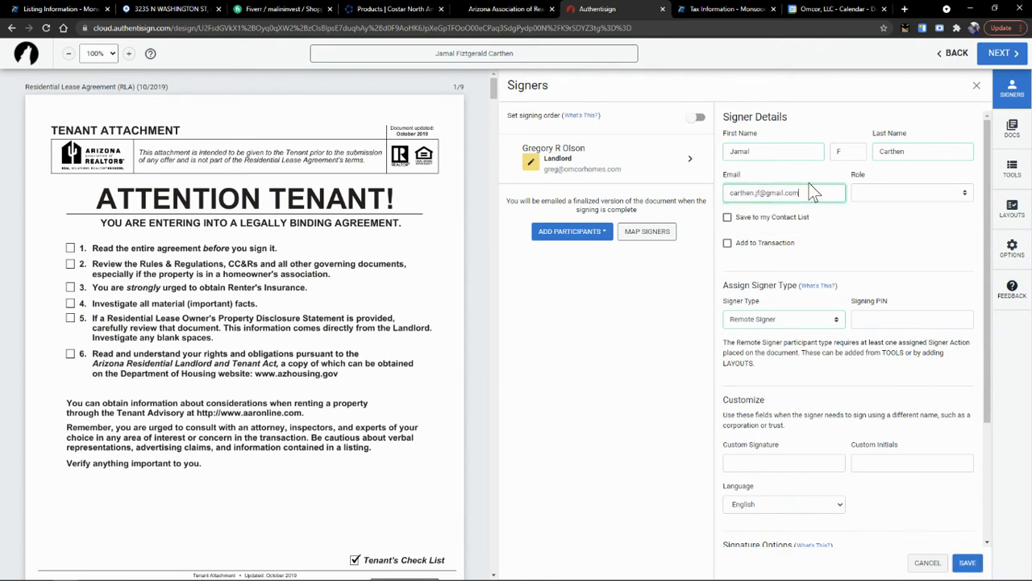
left_click(939, 194)
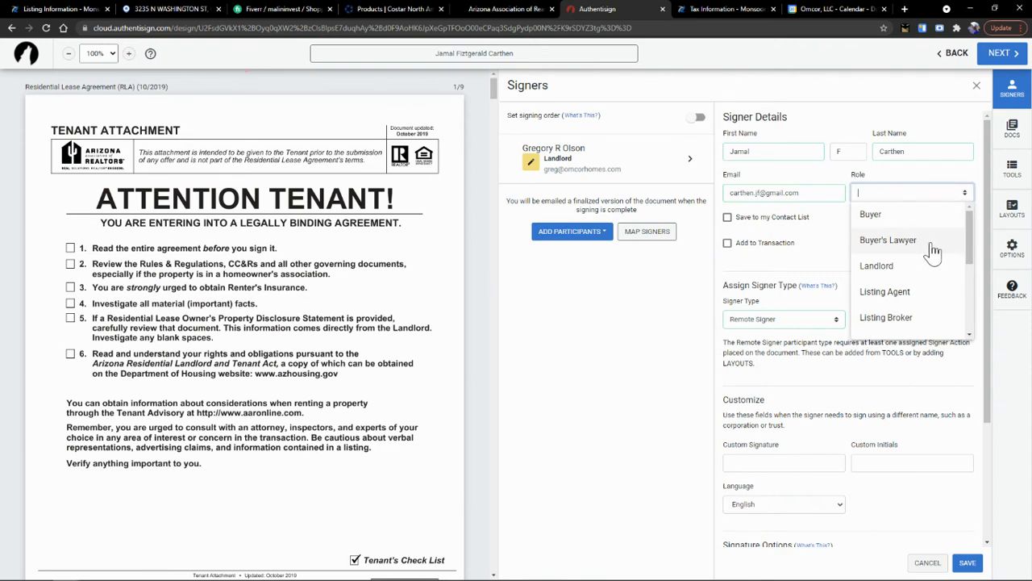
scroll(933, 321, "down", 1)
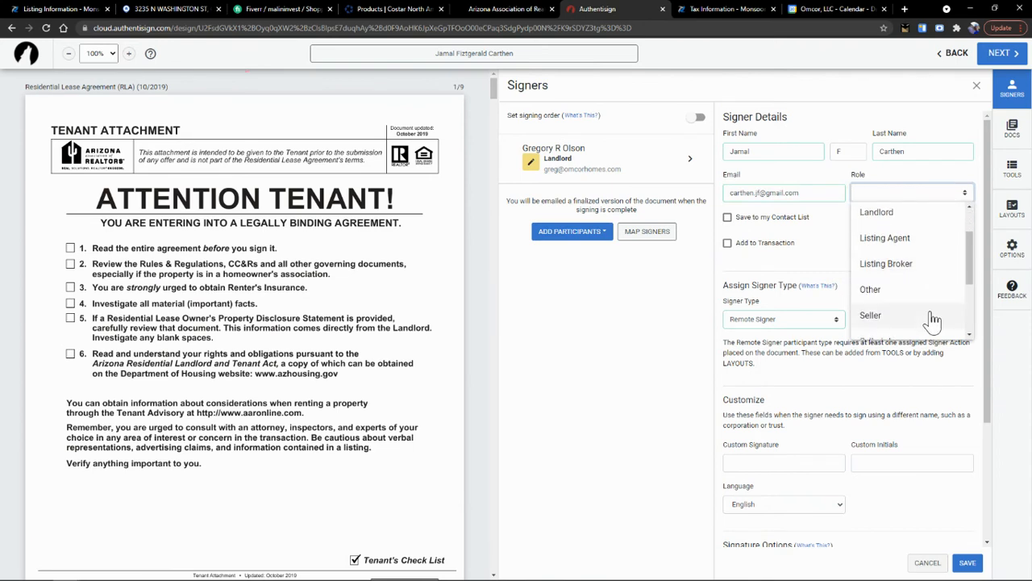
scroll(933, 321, "up", 1)
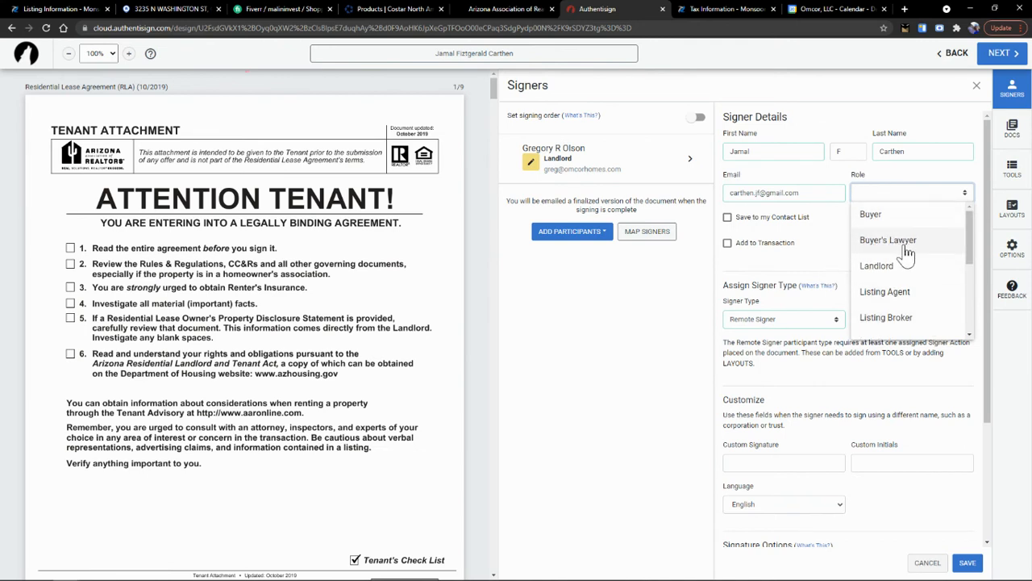
scroll(908, 260, "down", 3)
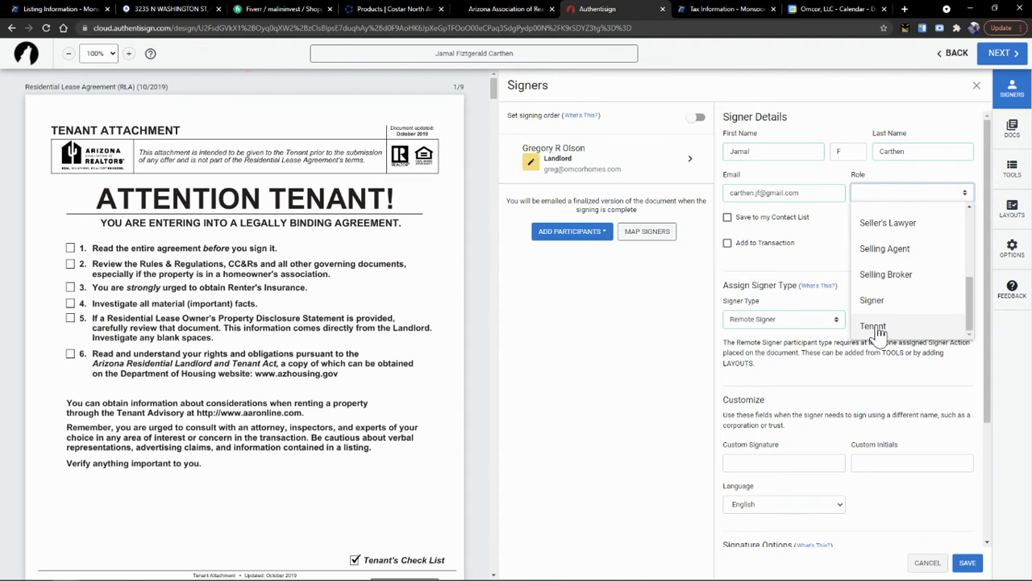
left_click(874, 326)
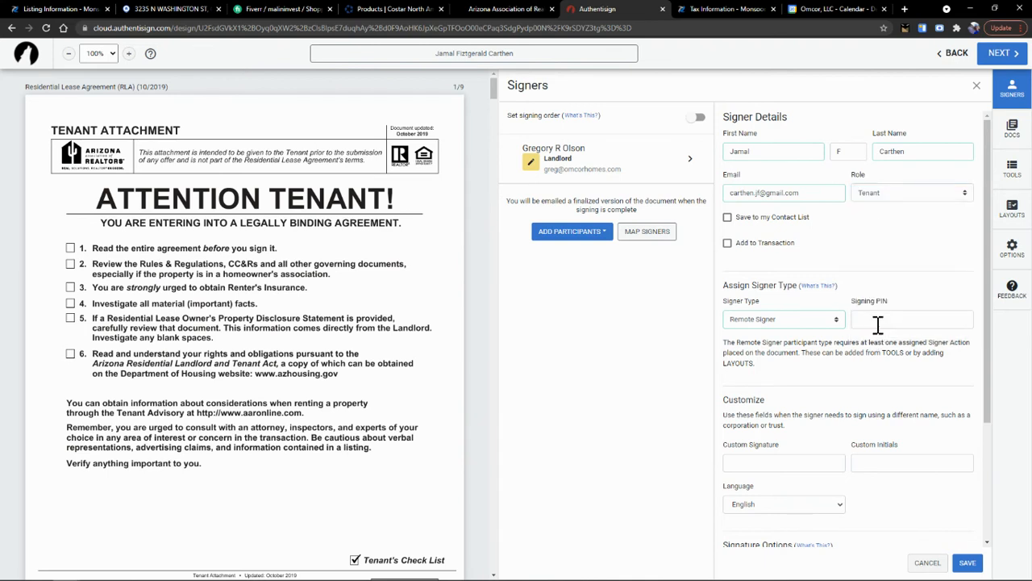
- Save the tenant signer and check the initials fields across the lease pages
left_click(972, 562)
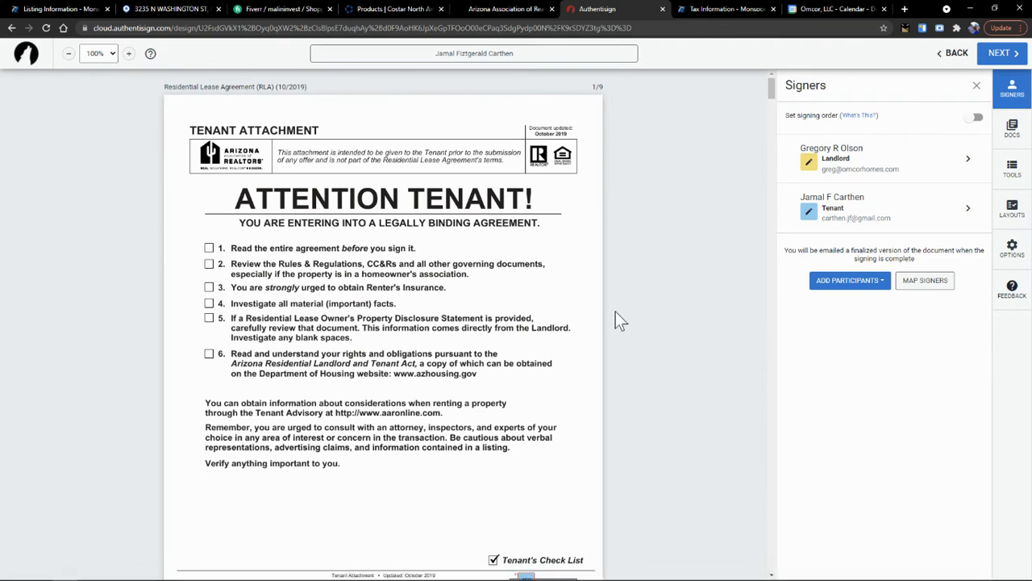
scroll(661, 322, "down", 4)
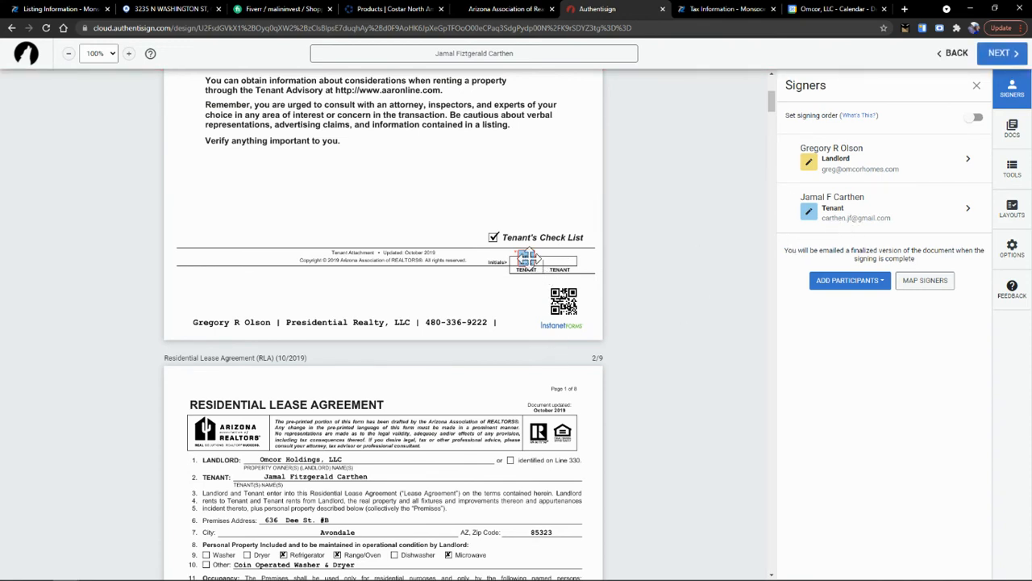
scroll(528, 258, "down", 5)
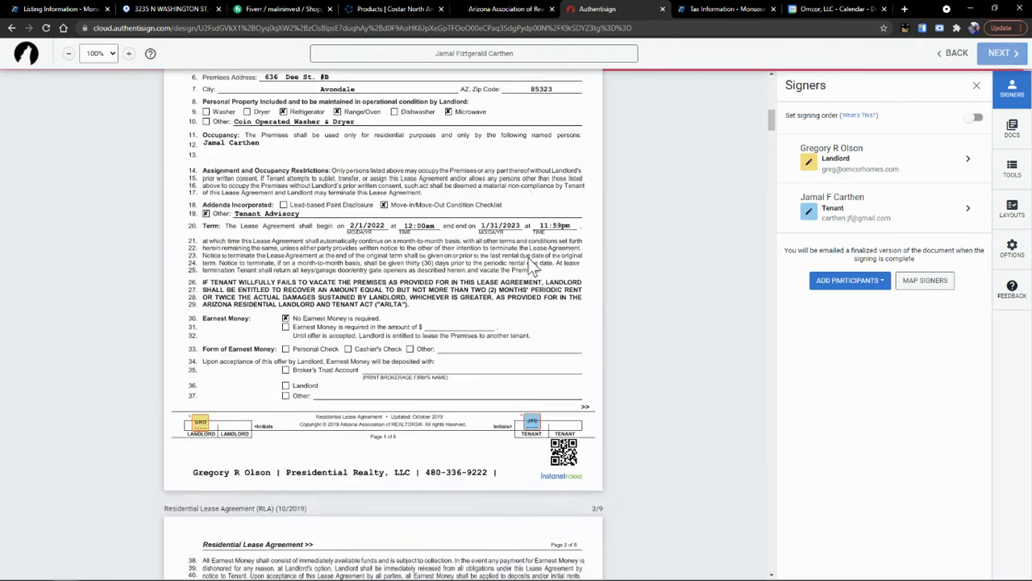
scroll(531, 266, "down", 1)
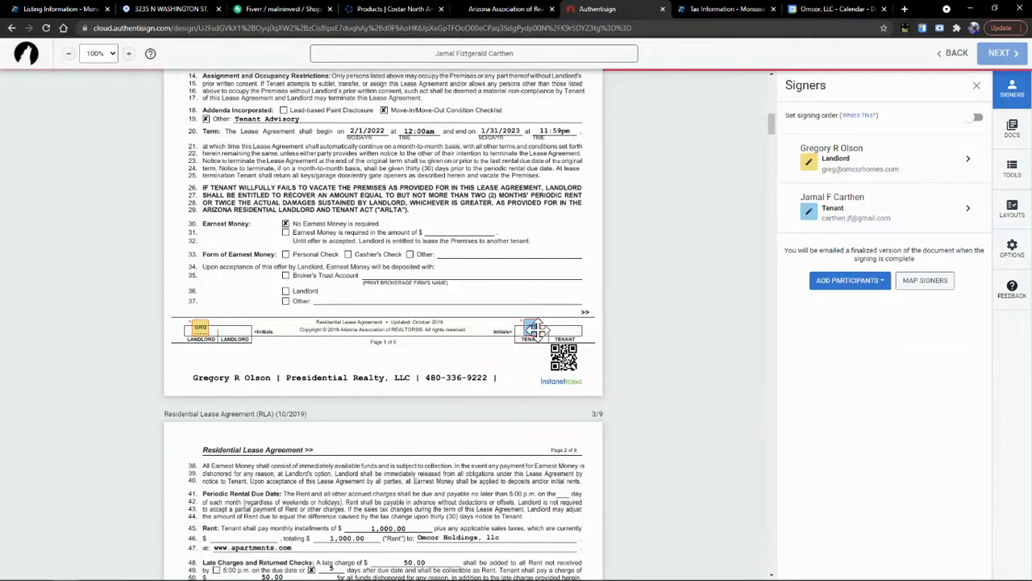
scroll(535, 329, "down", 6)
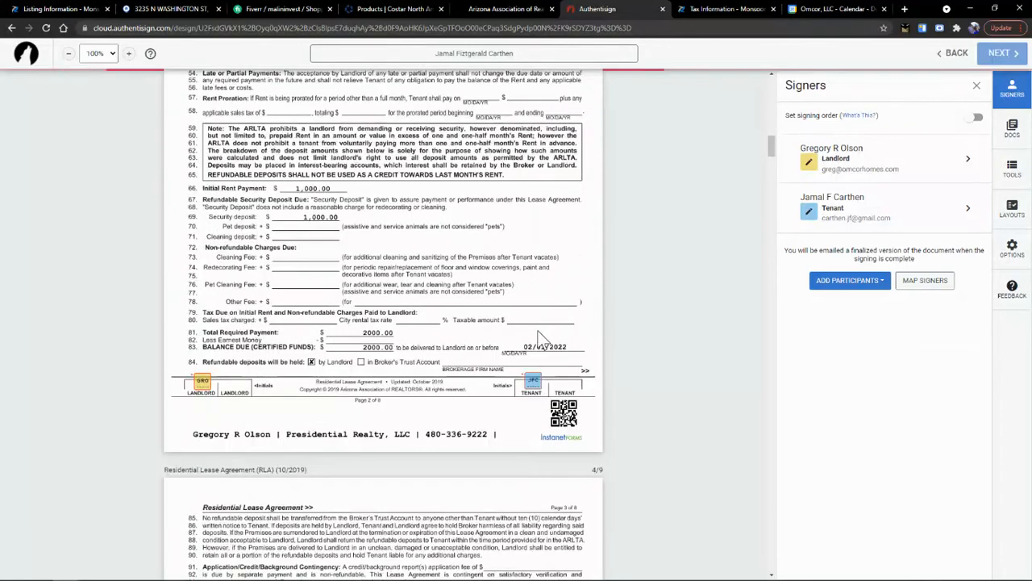
scroll(521, 250, "down", 2)
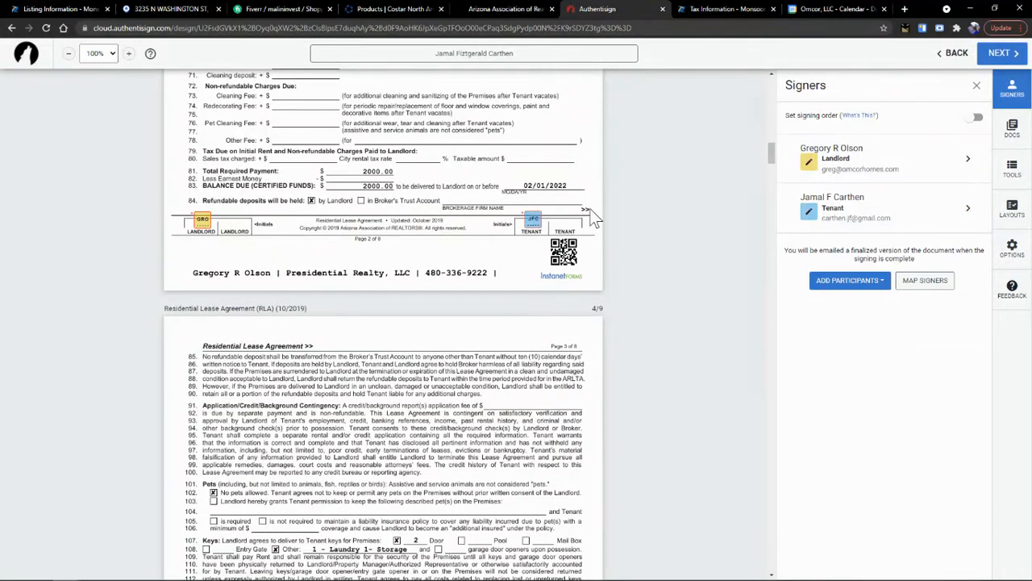
scroll(463, 401, "down", 5)
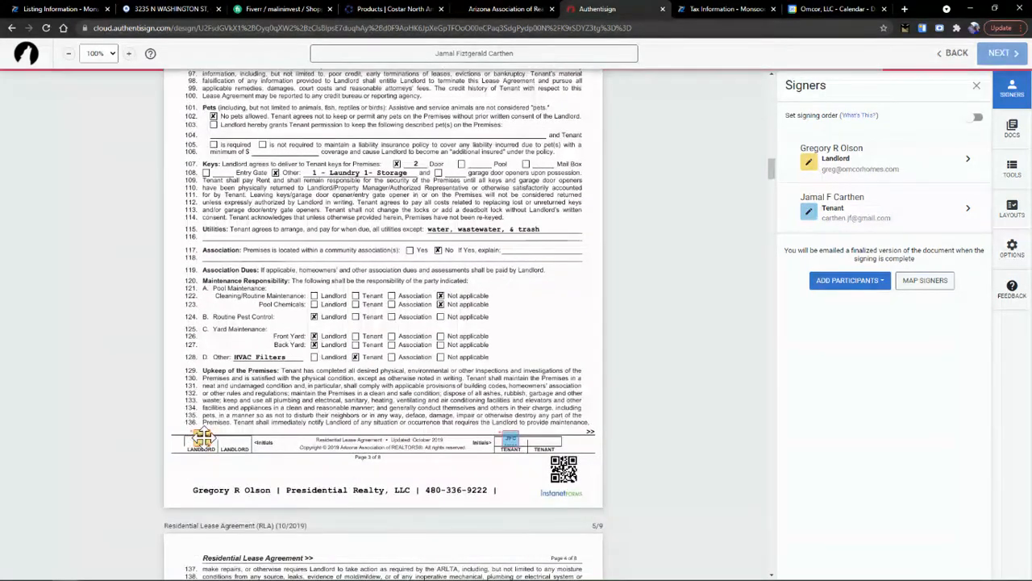
scroll(521, 443, "down", 5)
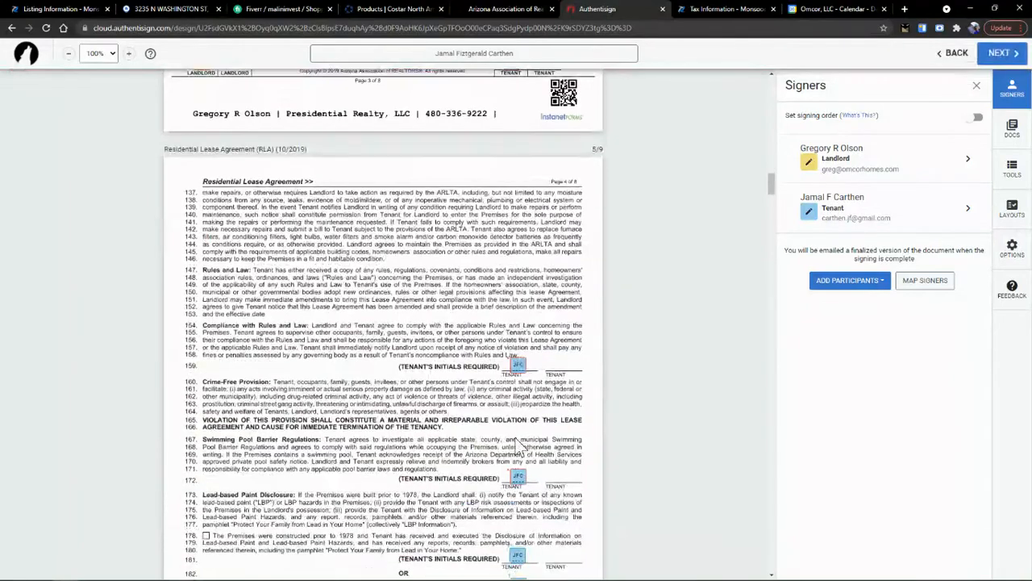
scroll(520, 442, "down", 2)
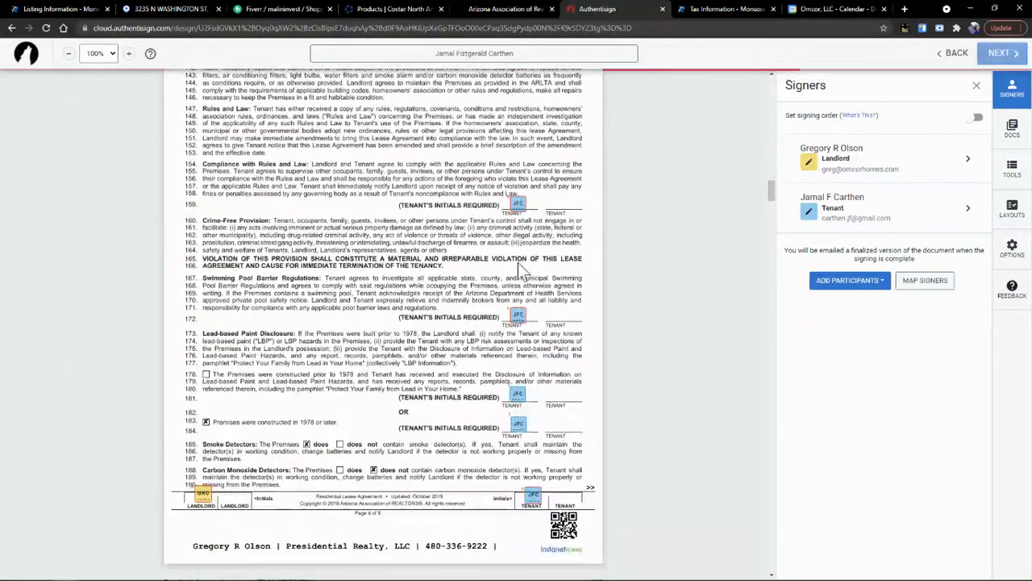
- Delete the tenant's initial-choice boxes at lines 181–183 and assign new fields to the tenant
left_click(518, 392)
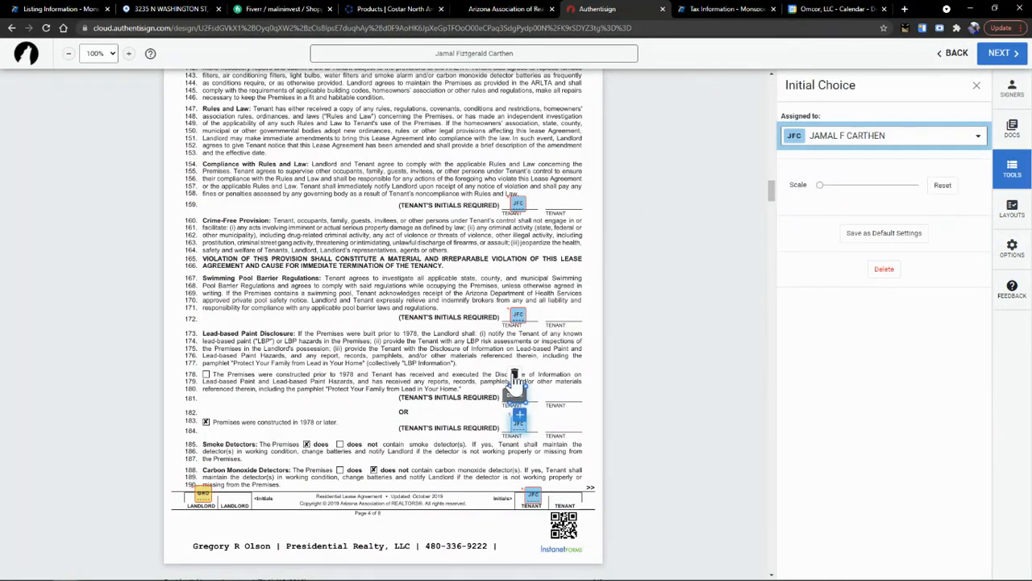
key("Delete")
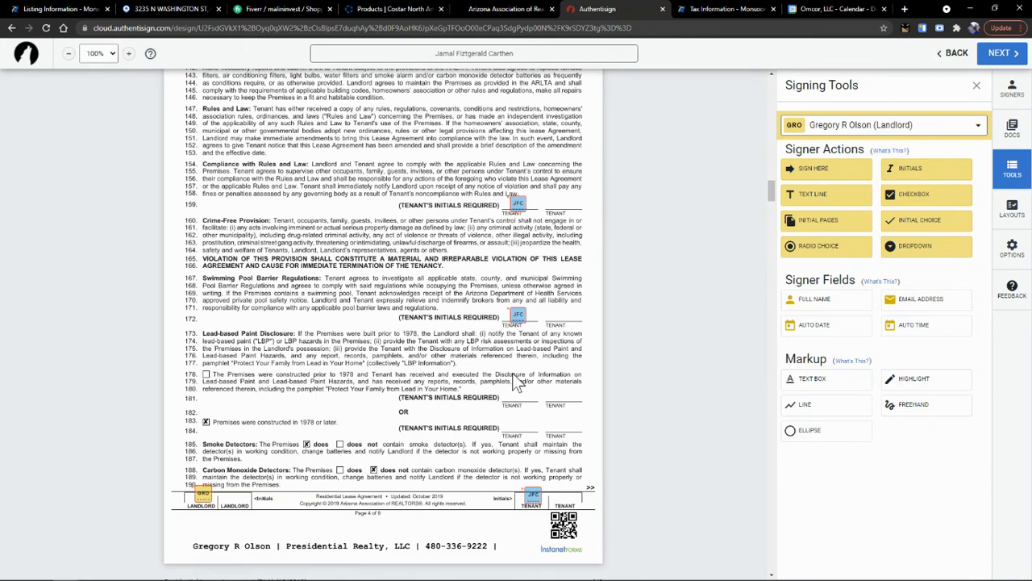
left_click(977, 87)
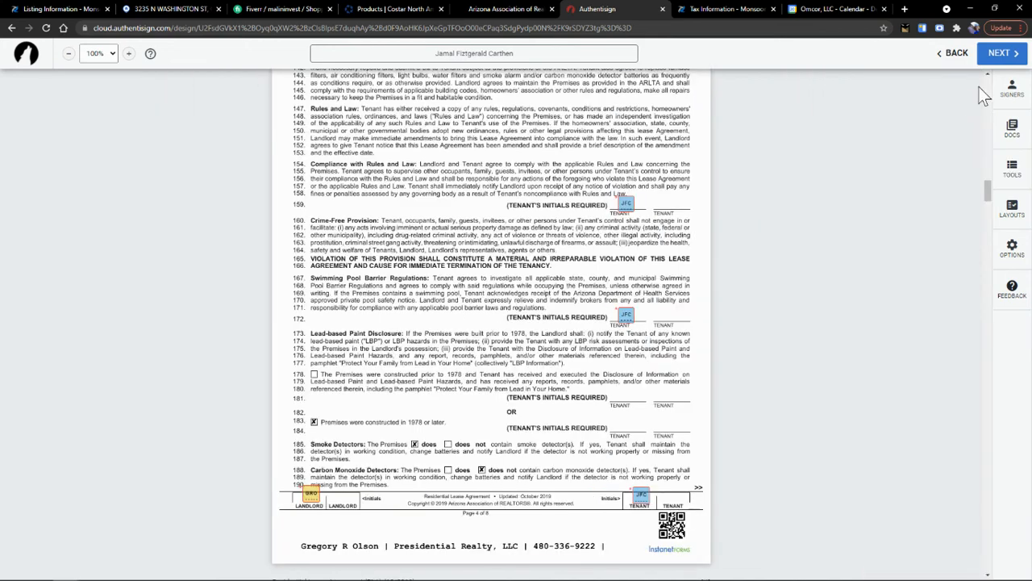
left_click(1010, 93)
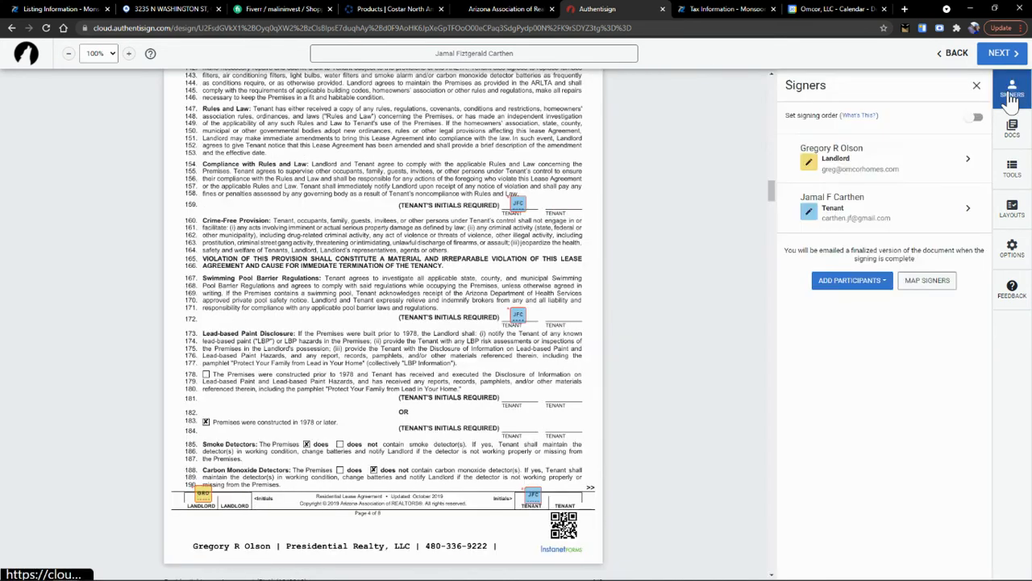
left_click(847, 216)
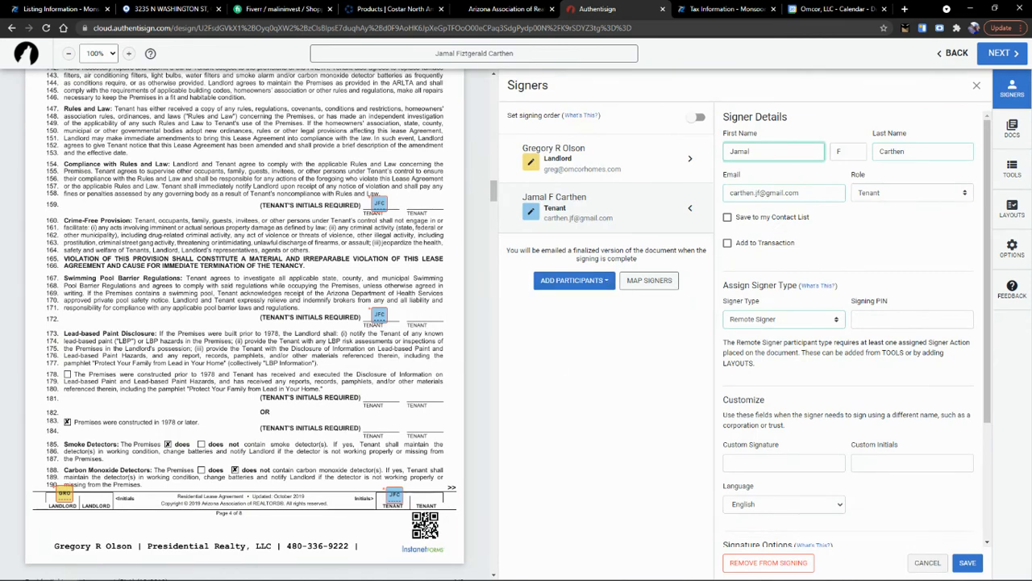
key("Escape")
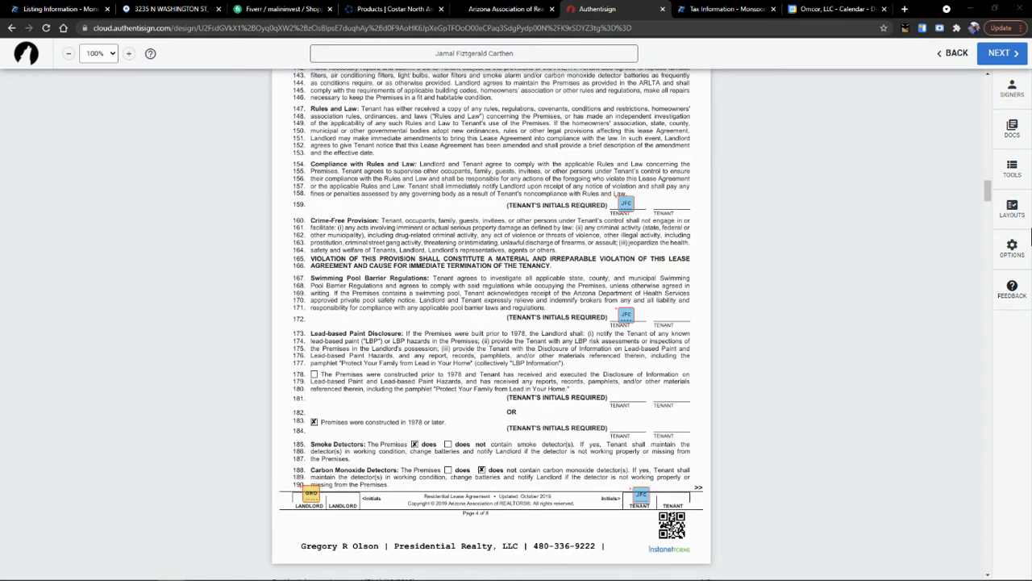
left_click(1012, 169)
left_click(952, 129)
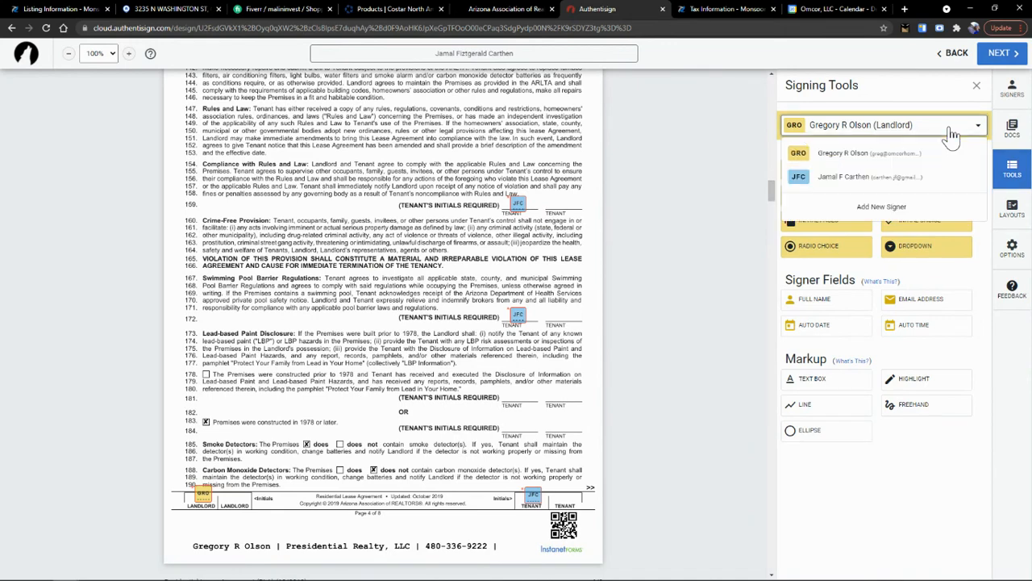
left_click(880, 177)
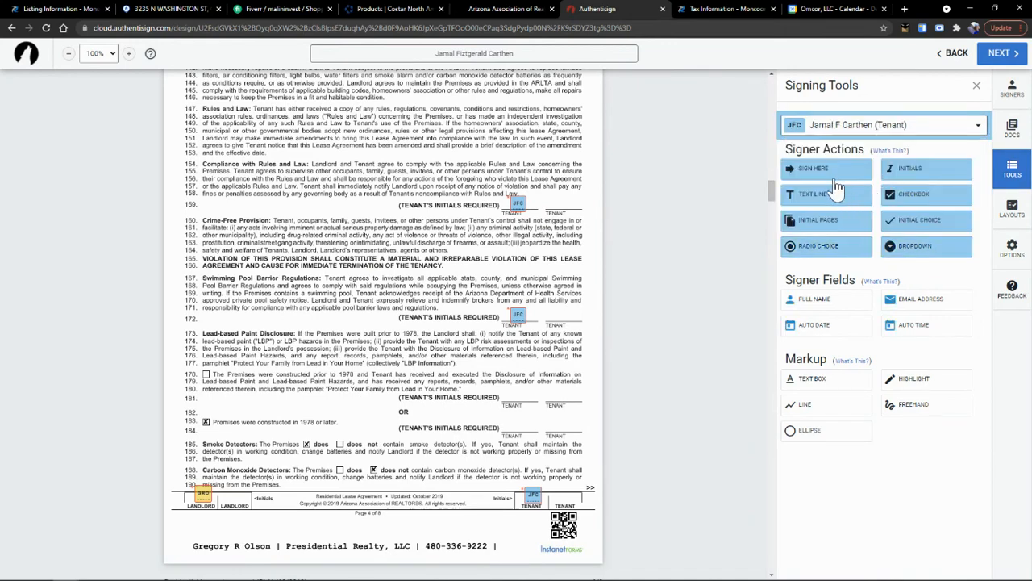
- Place a tenant initials field beside line 179 in the lead-based paint section
left_click(902, 170)
left_click_drag(386, 297, 516, 421)
scroll(367, 412, "down", 10)
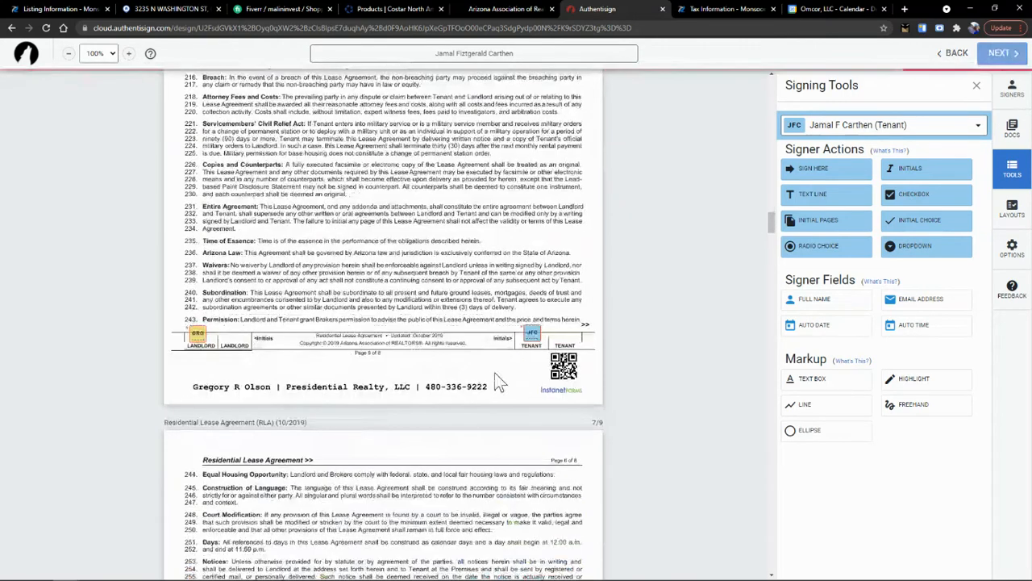
scroll(500, 379, "down", 5)
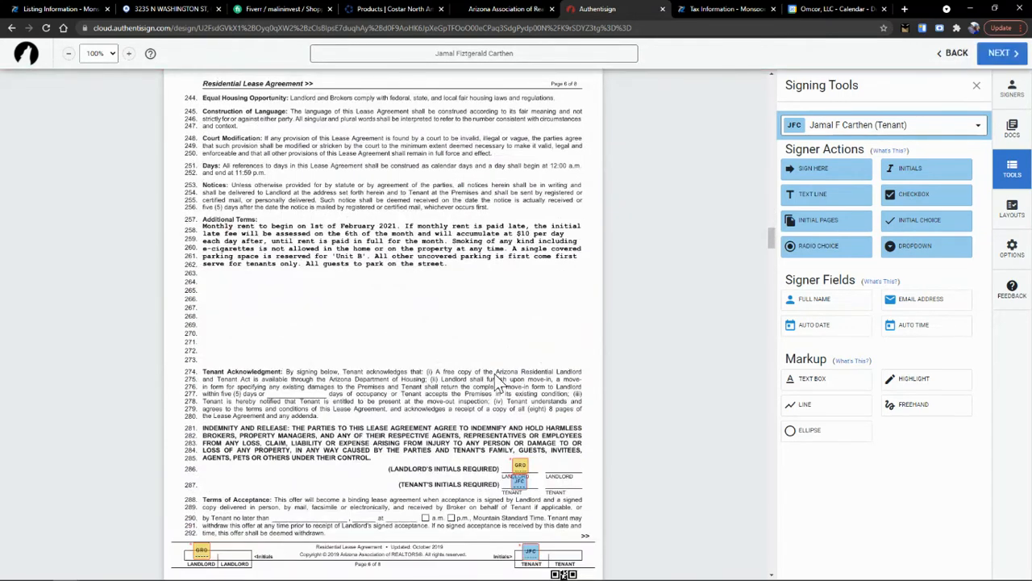
scroll(428, 305, "down", 2)
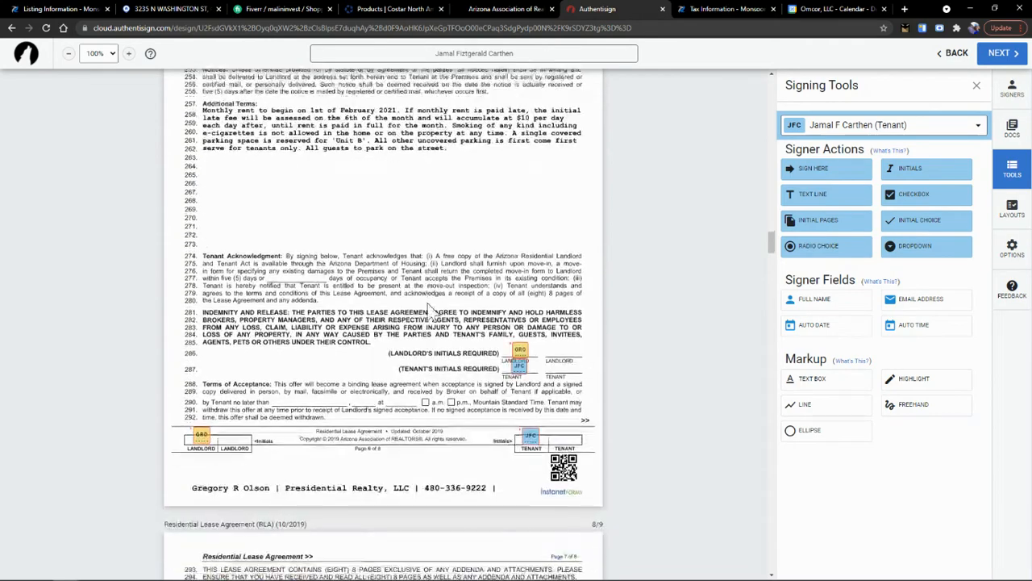
scroll(513, 352, "down", 5)
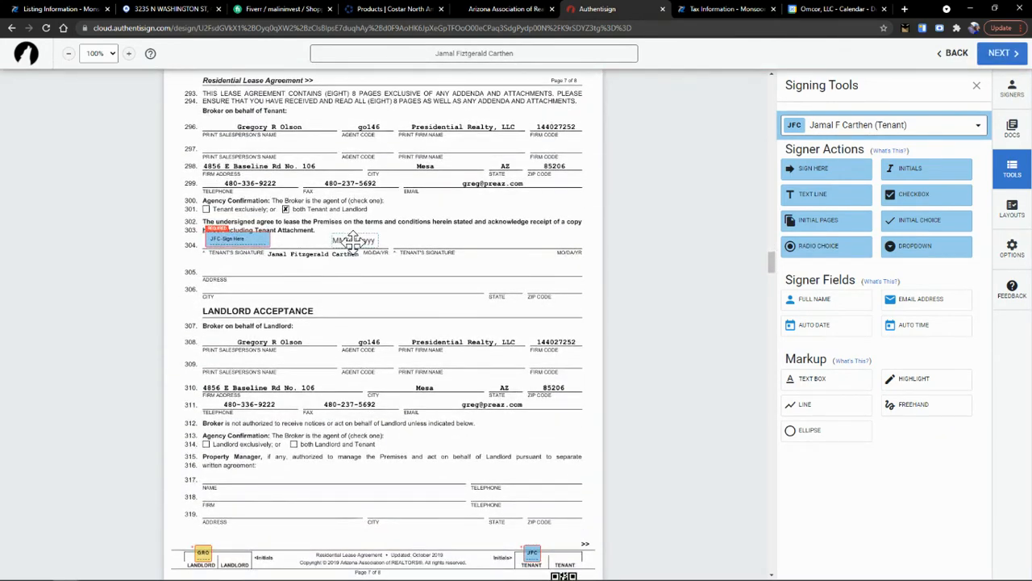
- Review the remaining lease, checklist and Tenant Advisory pages down to the acknowledgment page
scroll(347, 242, "down", 3)
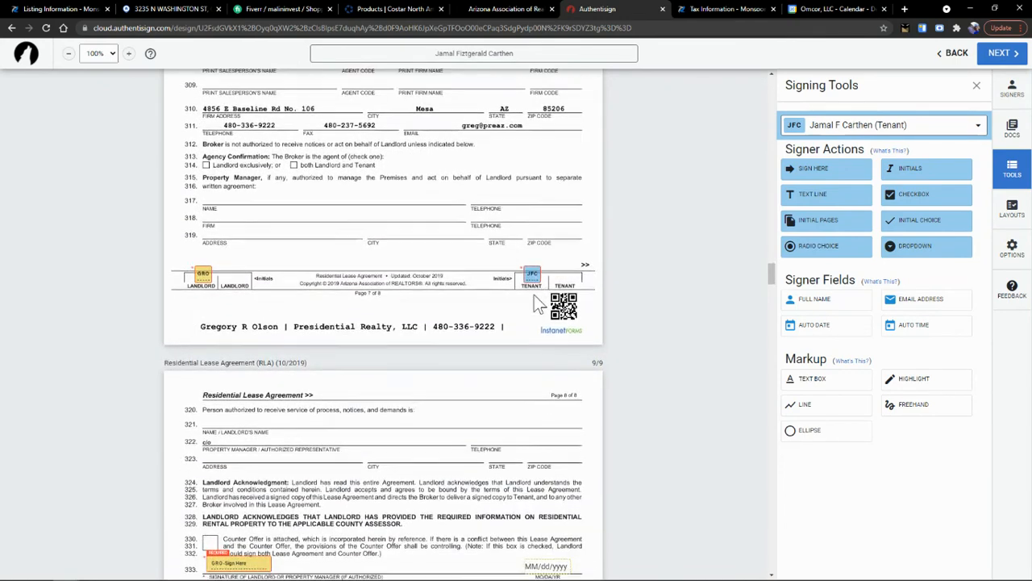
scroll(534, 294, "down", 3)
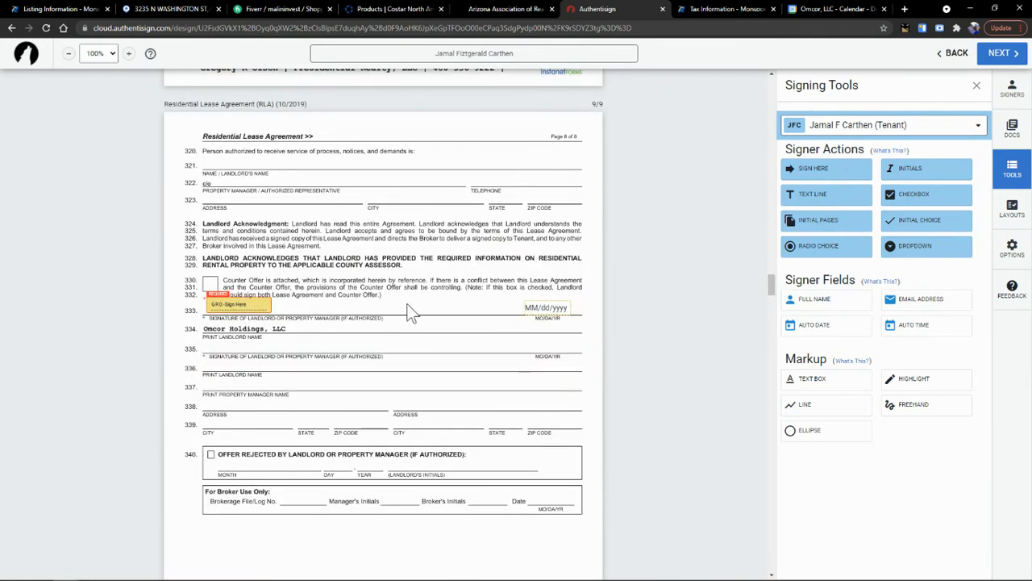
scroll(526, 313, "down", 4)
scroll(526, 313, "down", 13)
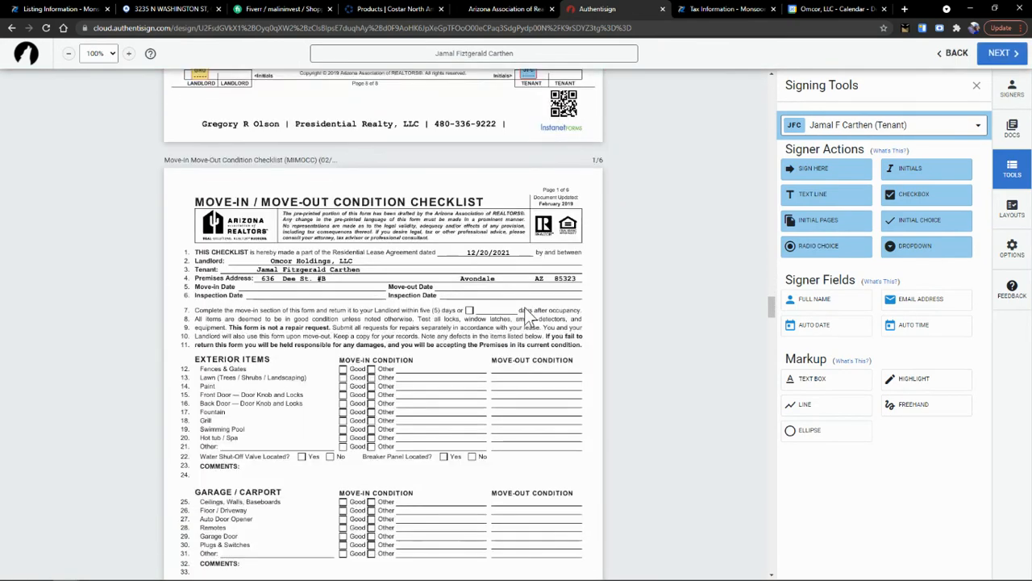
scroll(526, 313, "down", 11)
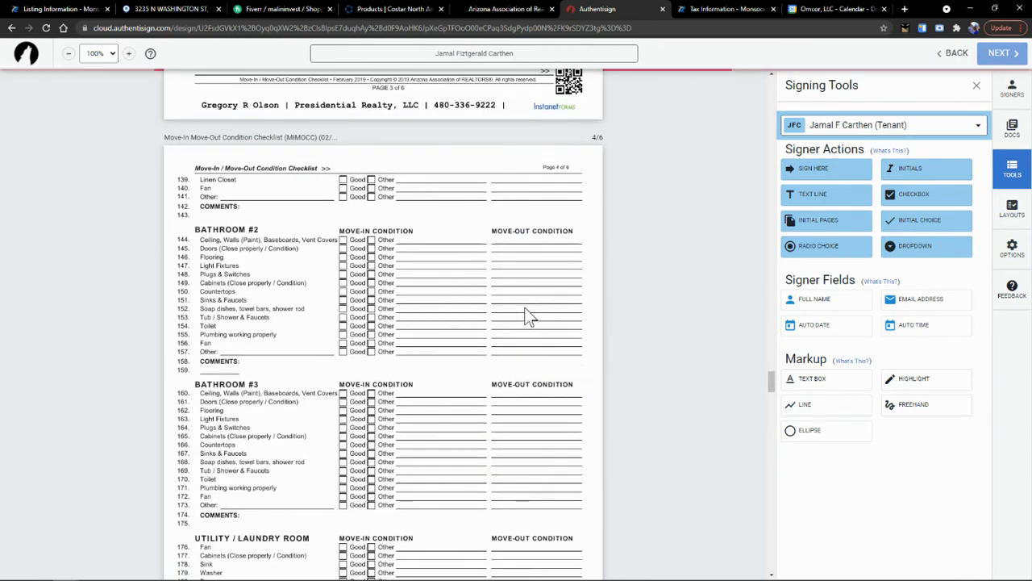
scroll(526, 313, "down", 17)
scroll(526, 313, "down", 1)
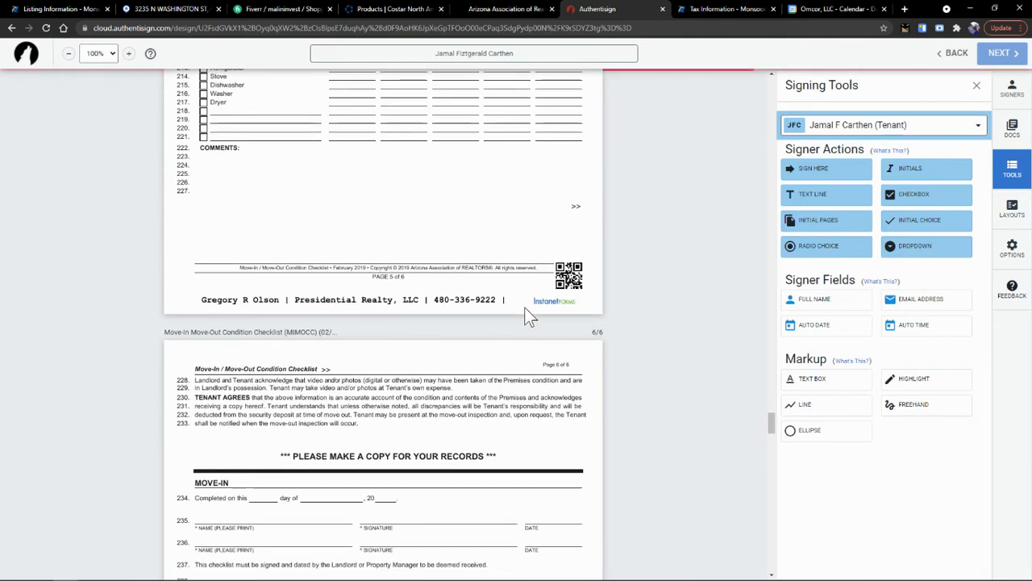
scroll(526, 313, "up", 3)
scroll(526, 313, "up", 4)
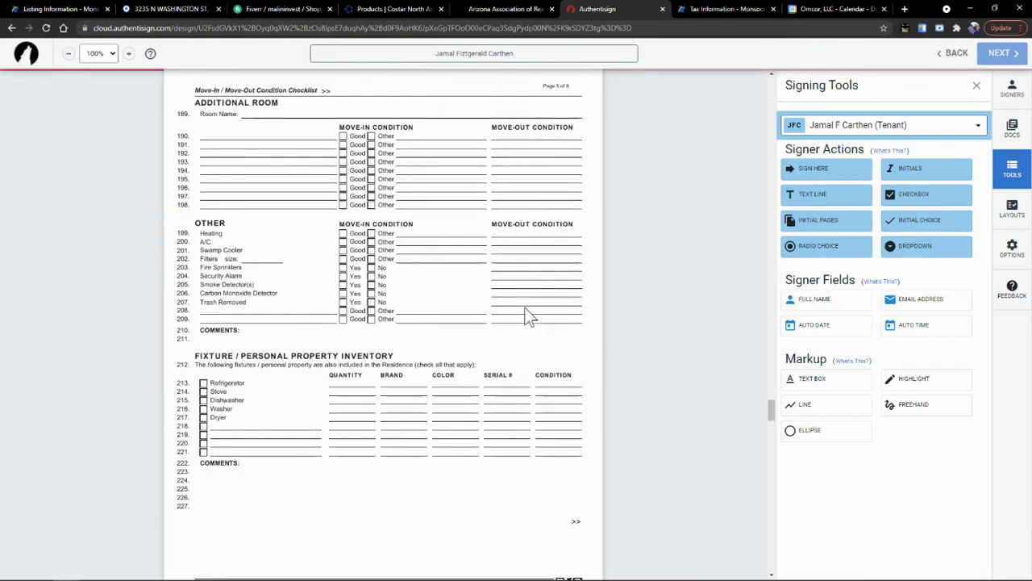
scroll(526, 313, "down", 10)
scroll(525, 313, "down", 8)
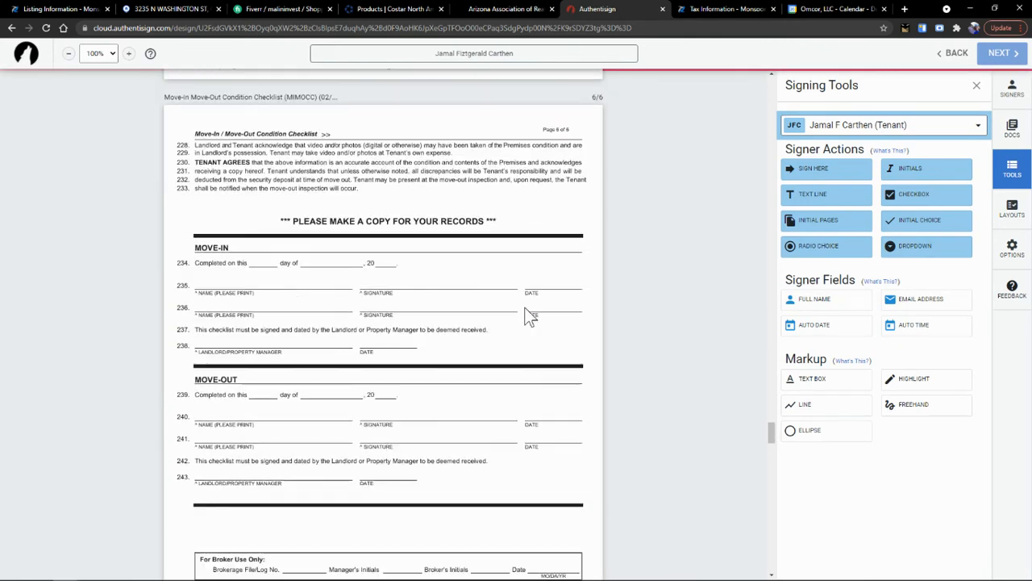
scroll(526, 313, "down", 12)
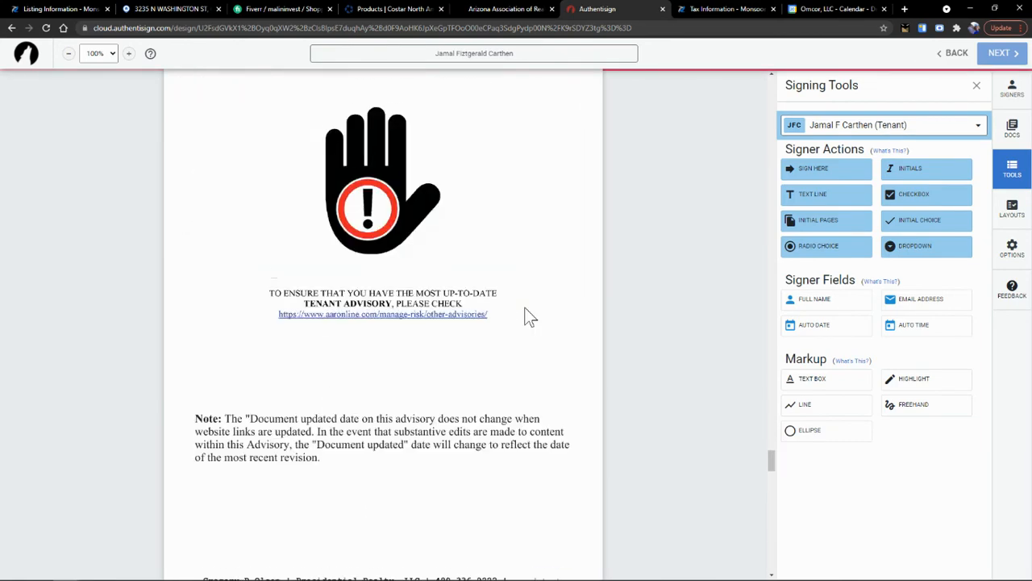
scroll(526, 313, "down", 12)
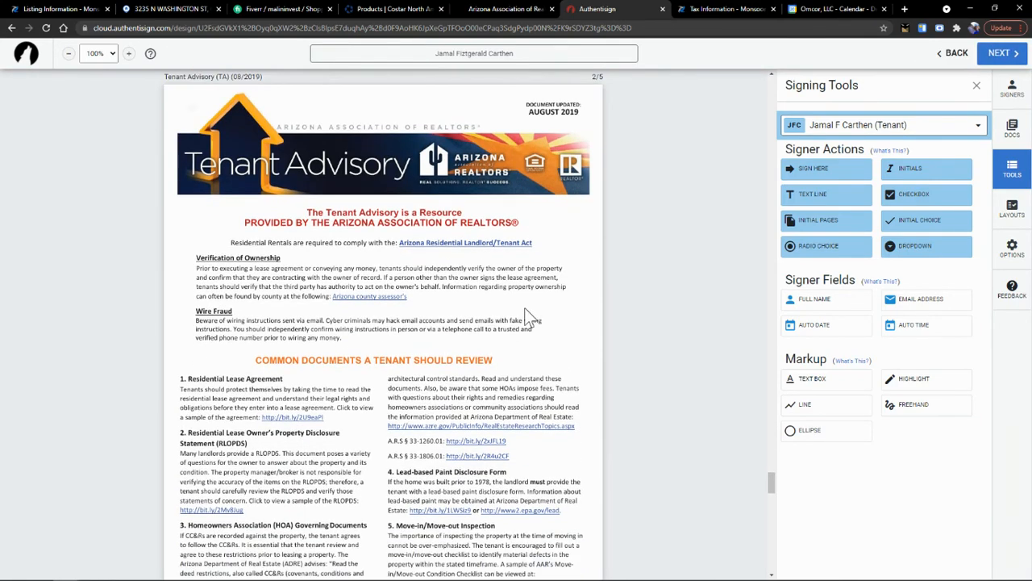
scroll(526, 313, "down", 12)
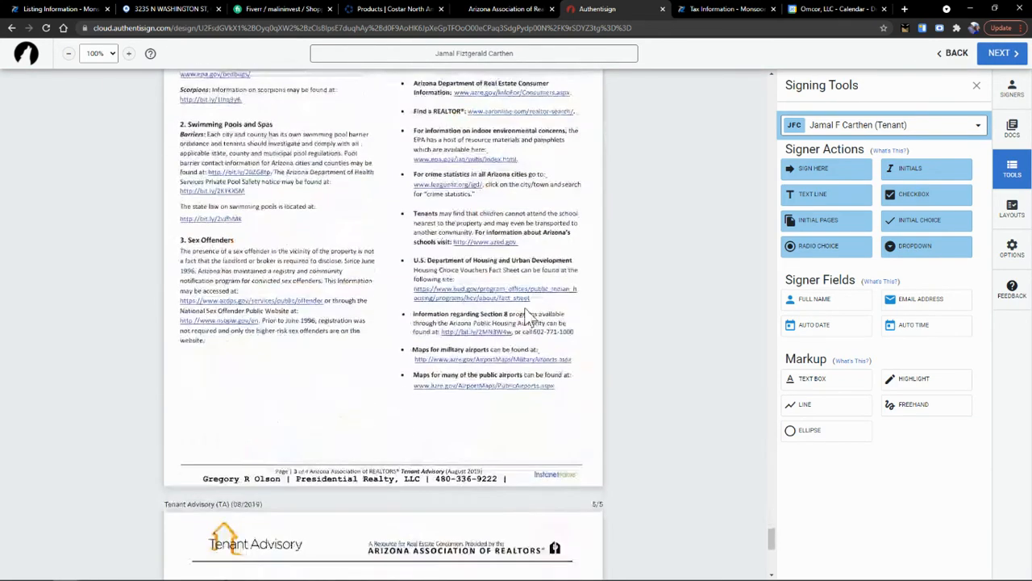
scroll(529, 318, "down", 1)
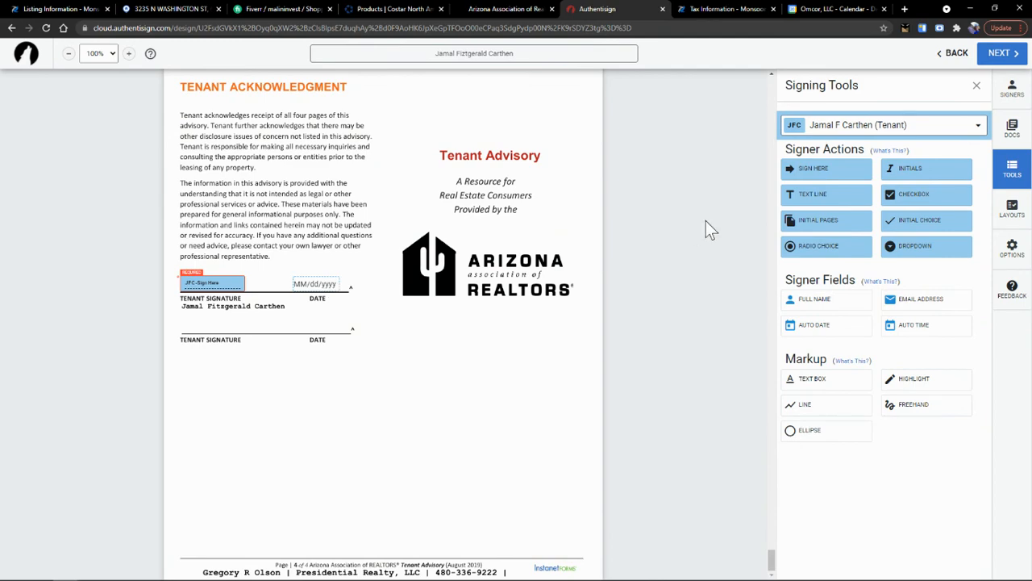
- Send the invitation expiring 12/27/2021 with reminders every 1 day at 9 AM
left_click(1004, 55)
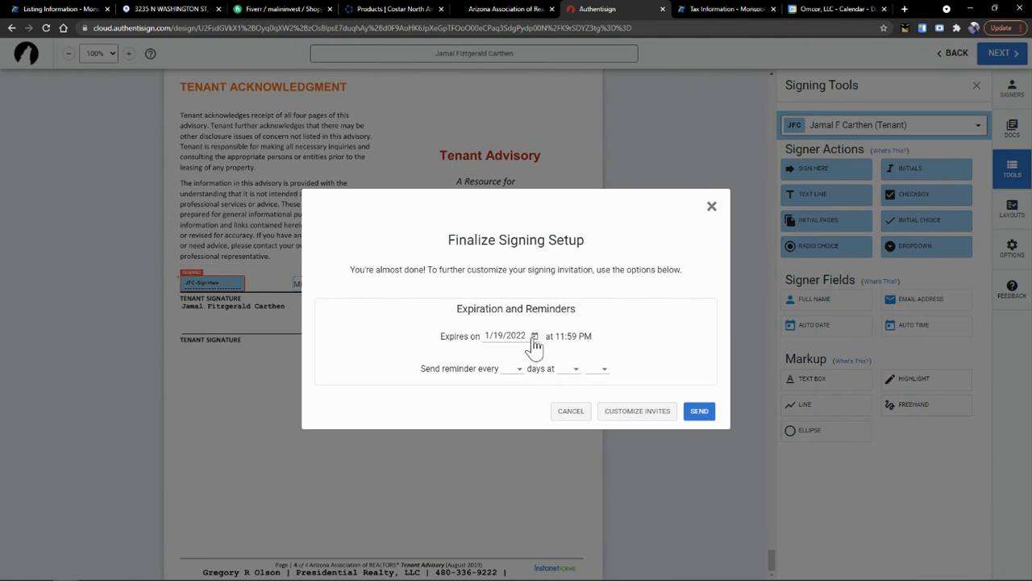
left_click(535, 337)
left_click(607, 364)
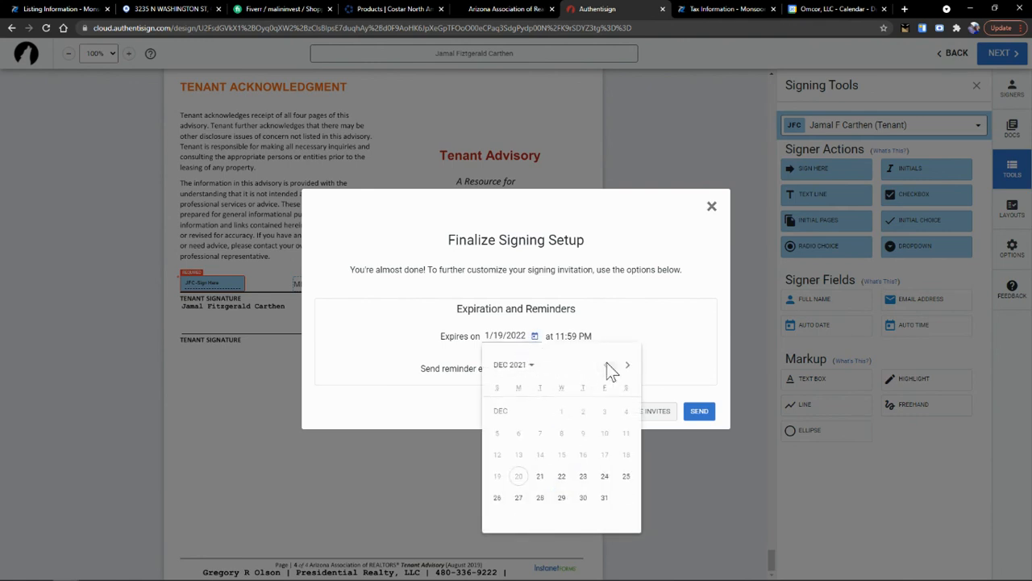
left_click(519, 498)
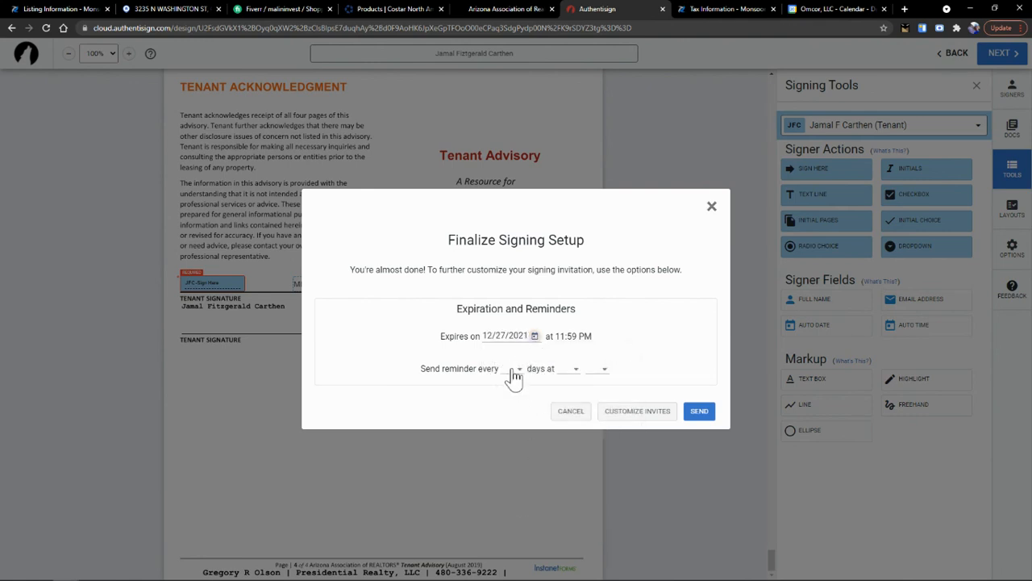
left_click(513, 369)
left_click(511, 395)
left_click(699, 411)
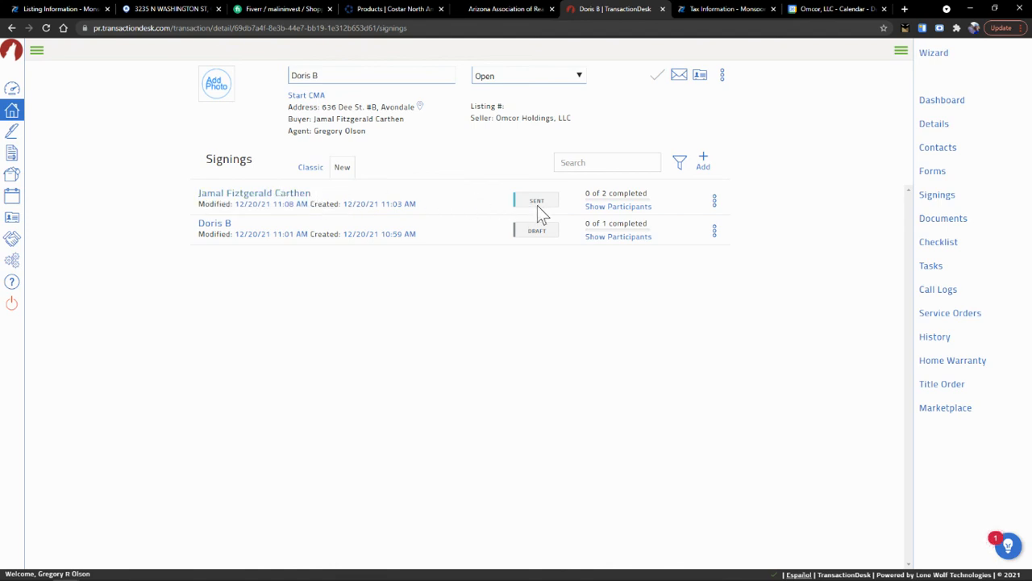
- Confirm the new signing is listed as SENT, 0 of 2 completed, and reveal its participants
mouse_move(626, 208)
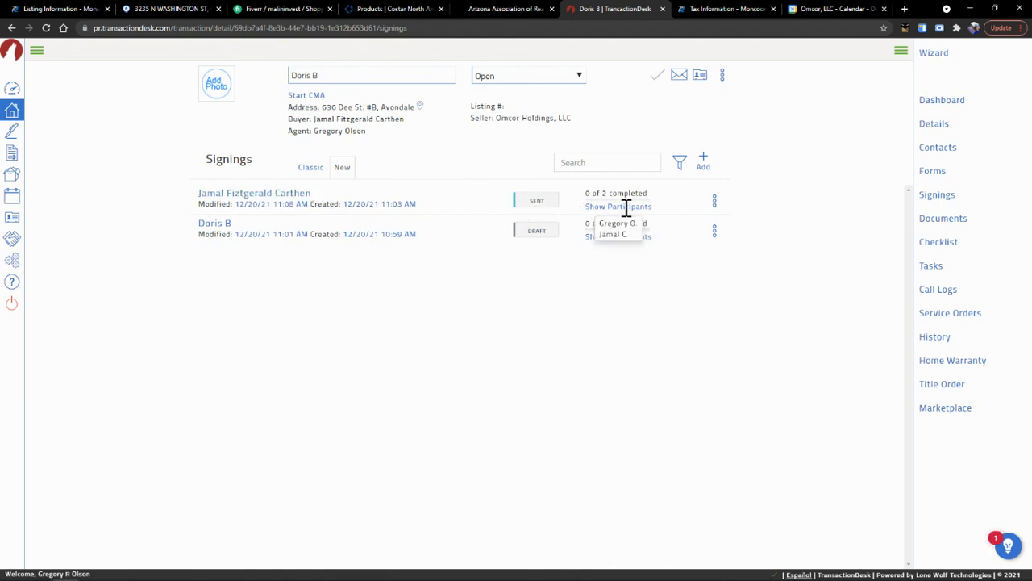